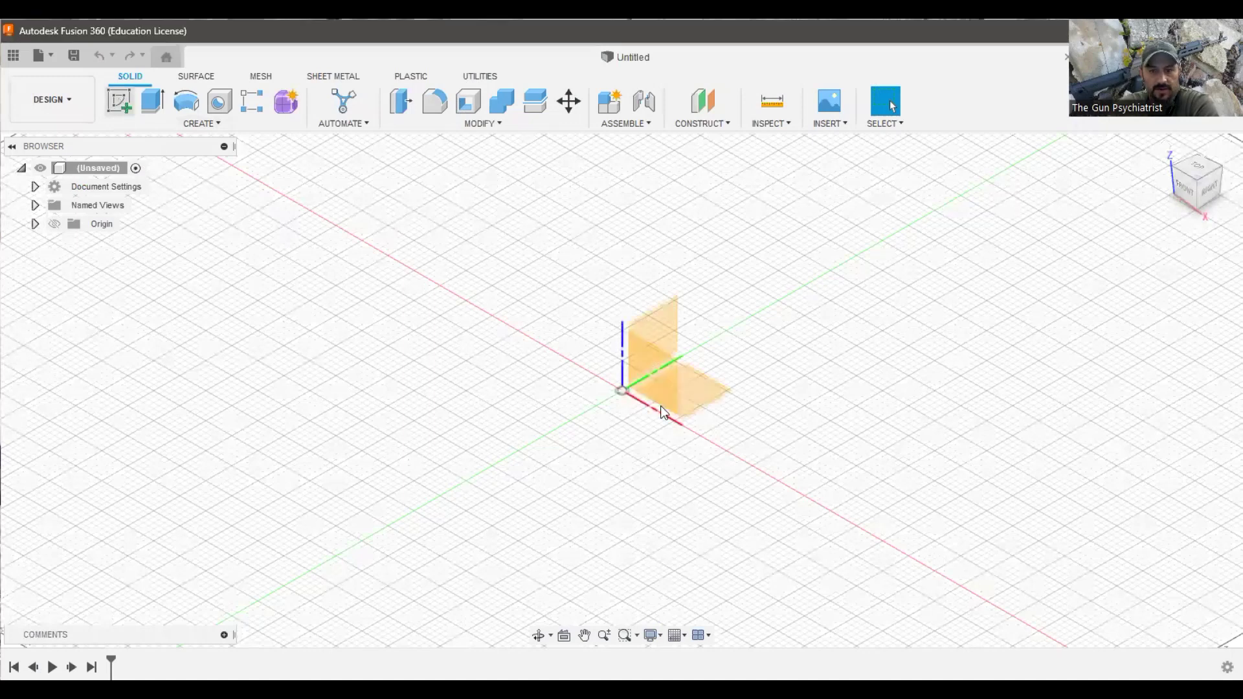
Start a sketch on the front plane and draw a 30 mm diameter circle up and right of the origin.
left_click(642, 378)
key("c")
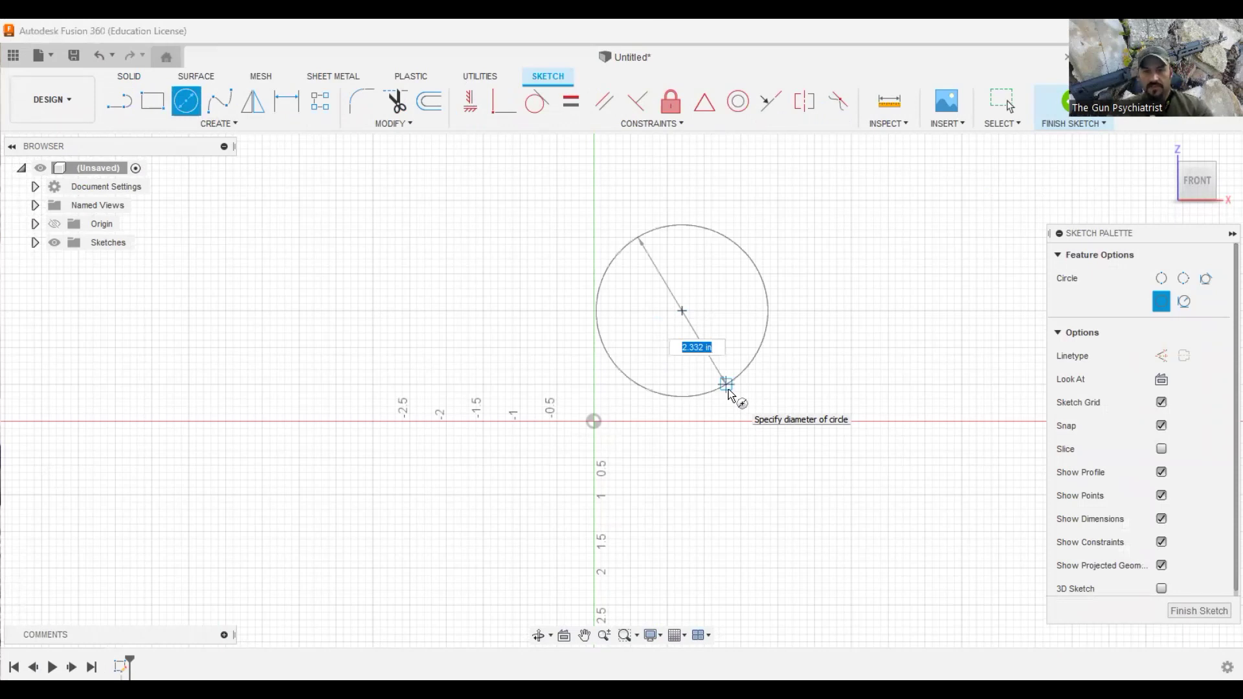
type("30")
key("Return")
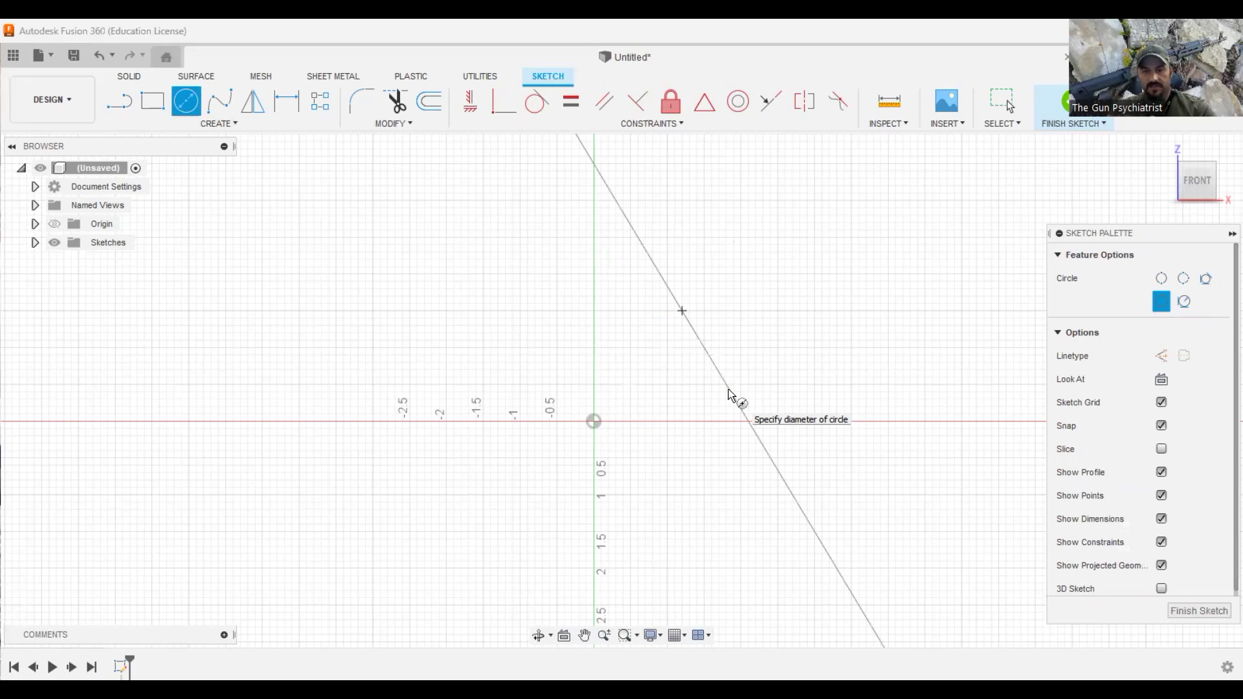
Draw a concentric 28 mm diameter circle inside the first circle.
left_click(186, 101)
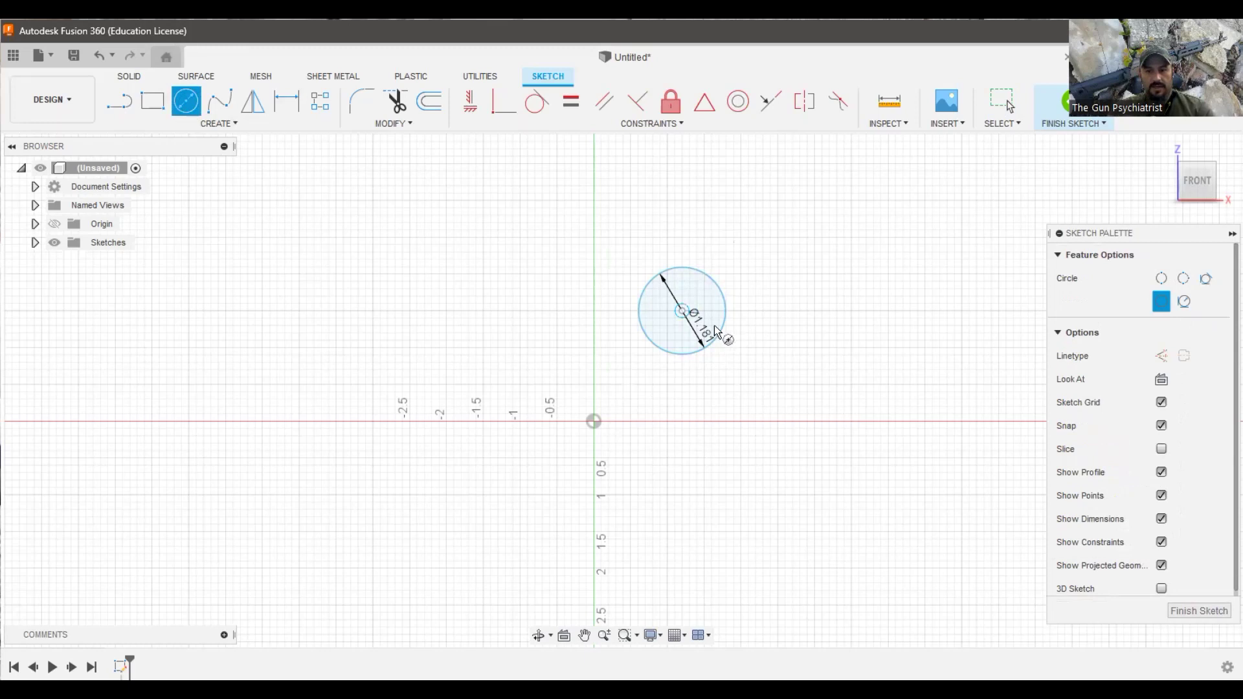
left_click(682, 311)
type("28mm")
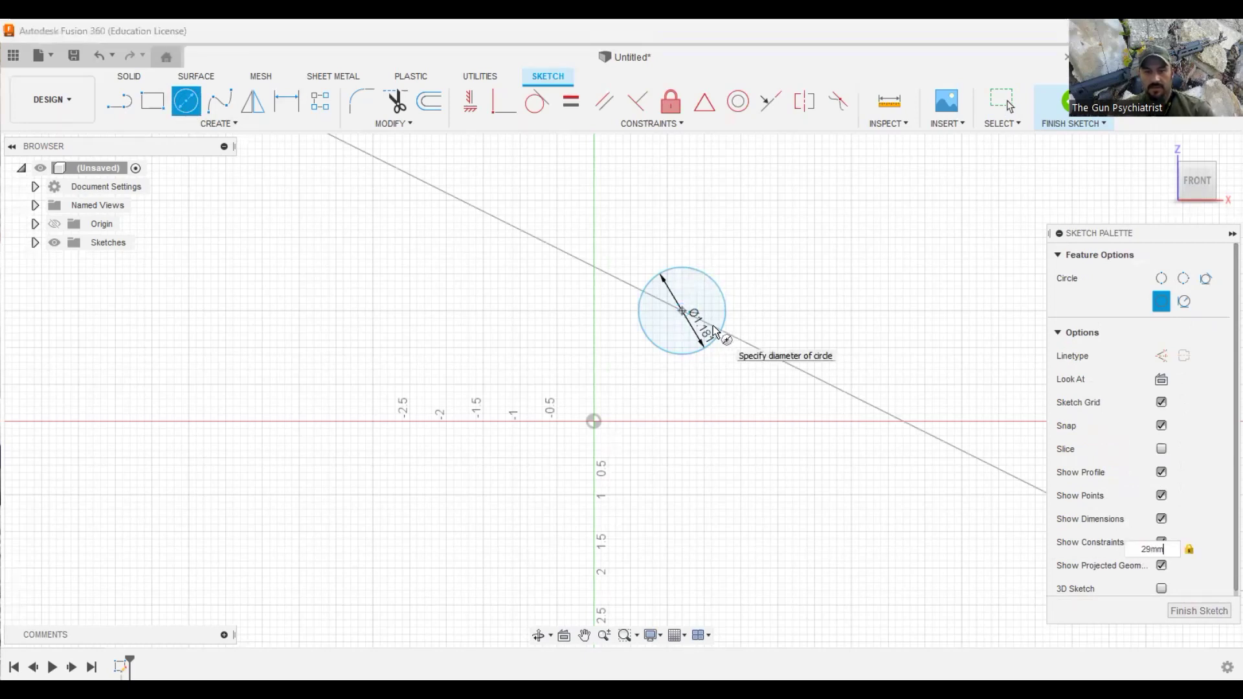
key("Return")
key("Escape")
Dimension the vertical distance from the origin to the circles' centre at 15 mm.
scroll(697, 300, "up", 3)
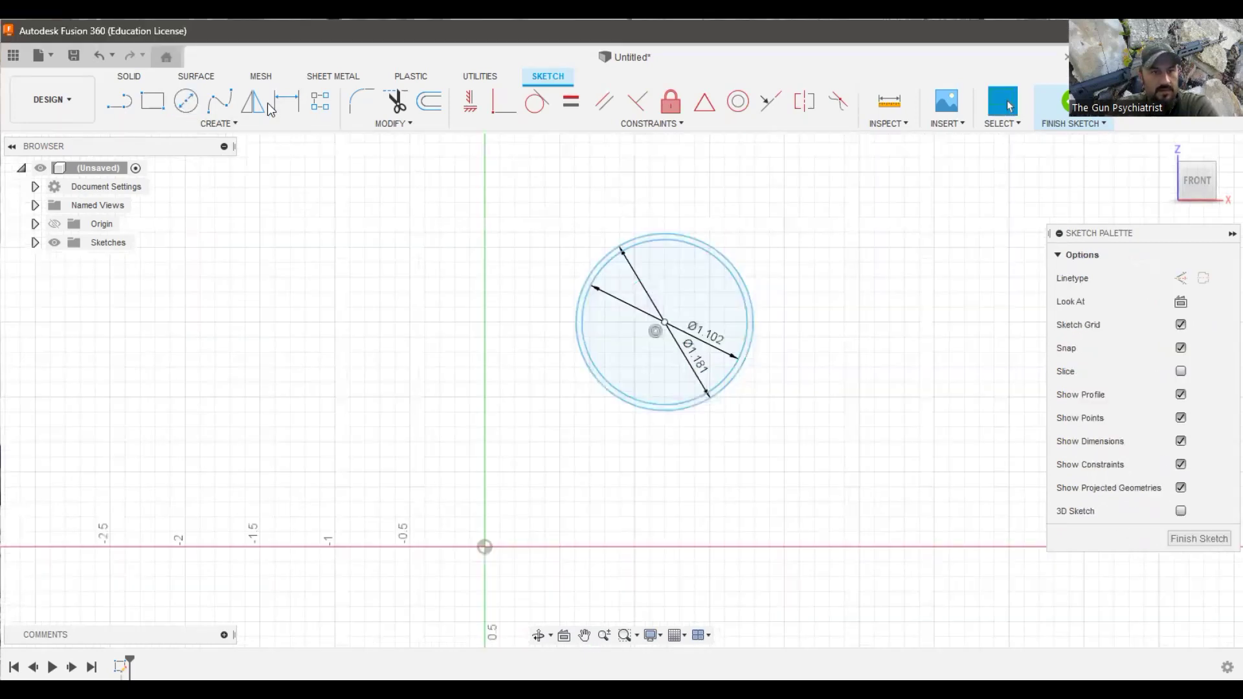
left_click(286, 101)
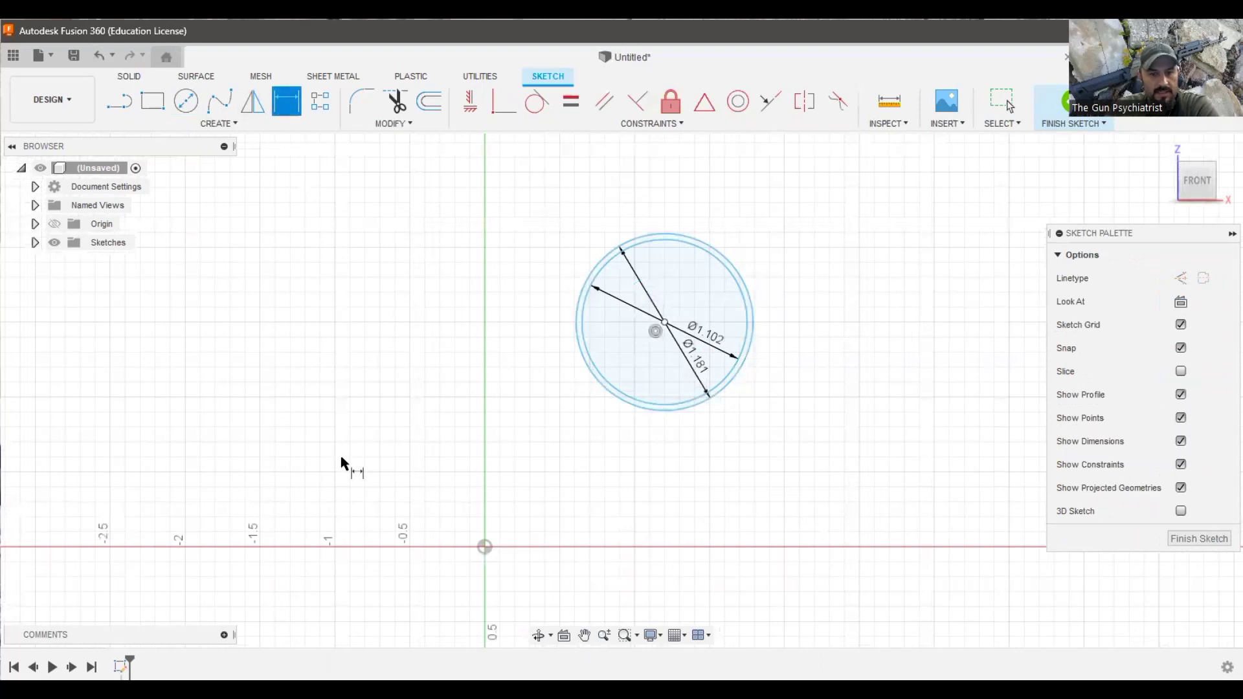
left_click(485, 547)
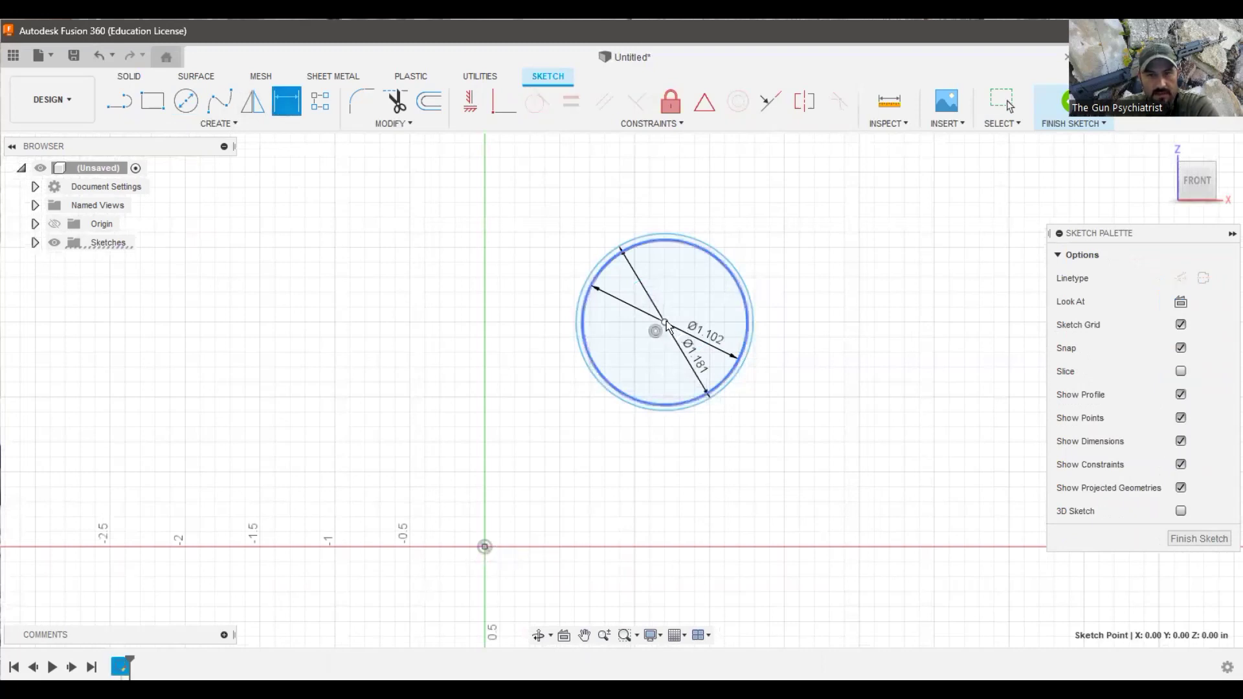
left_click(665, 322)
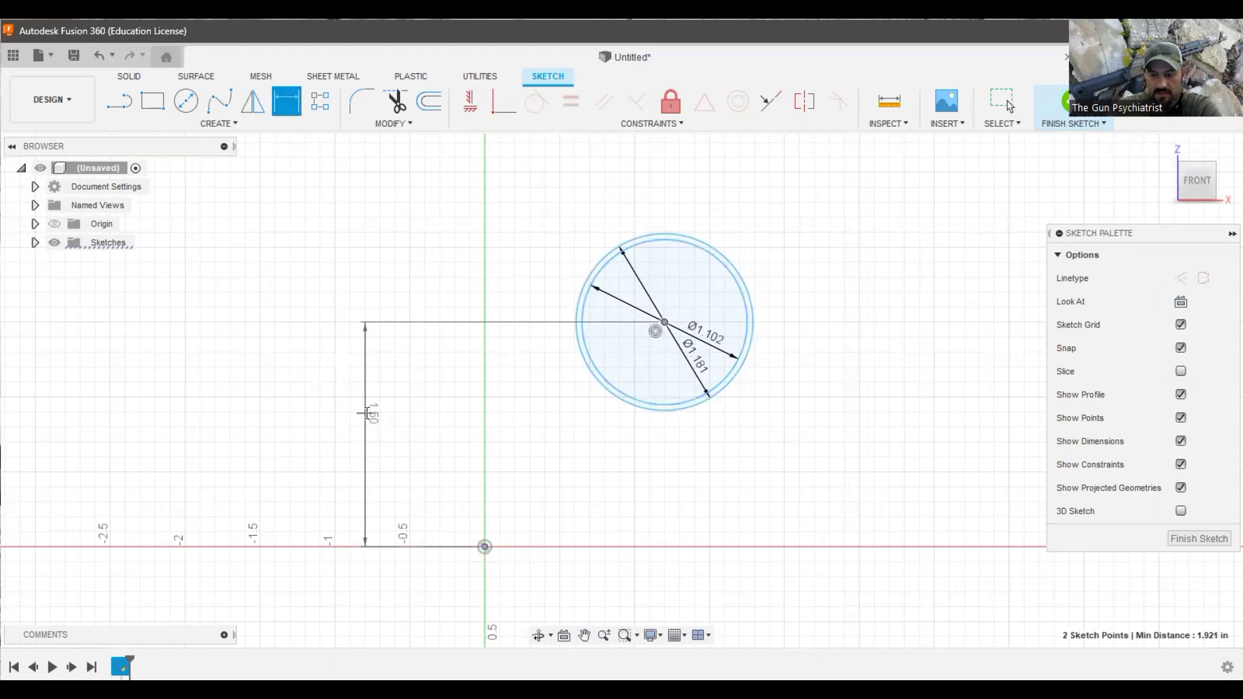
left_click(366, 413)
type("5mm")
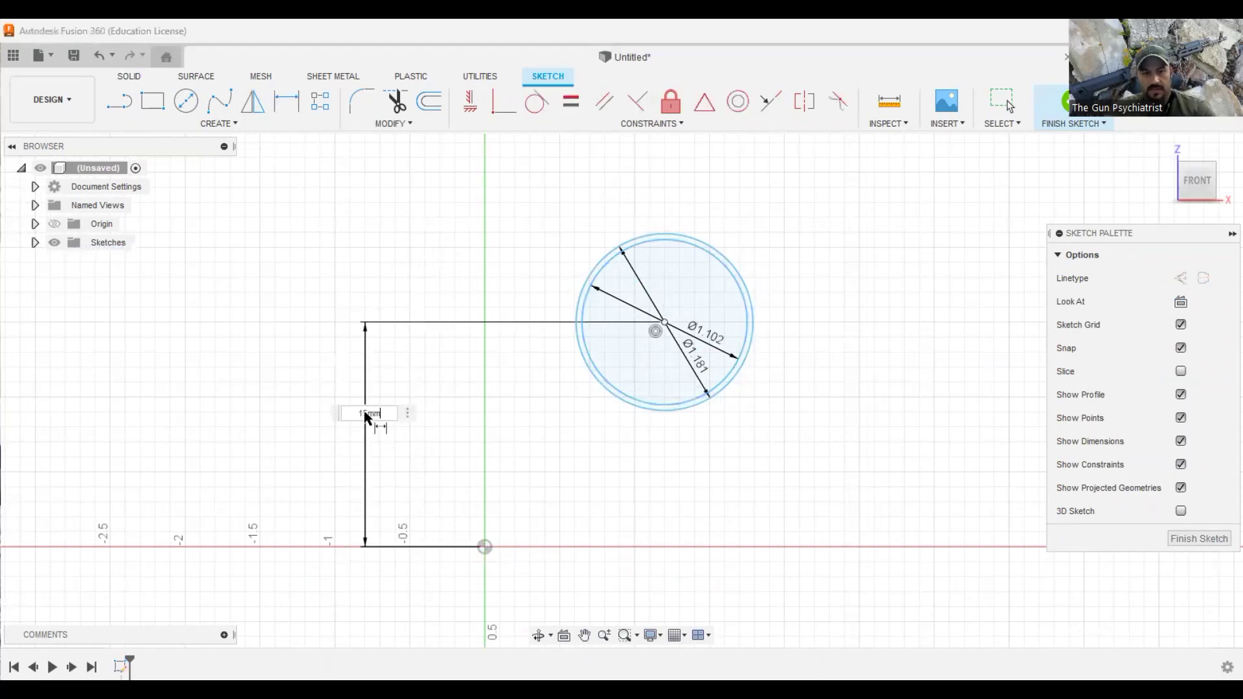
key("Return")
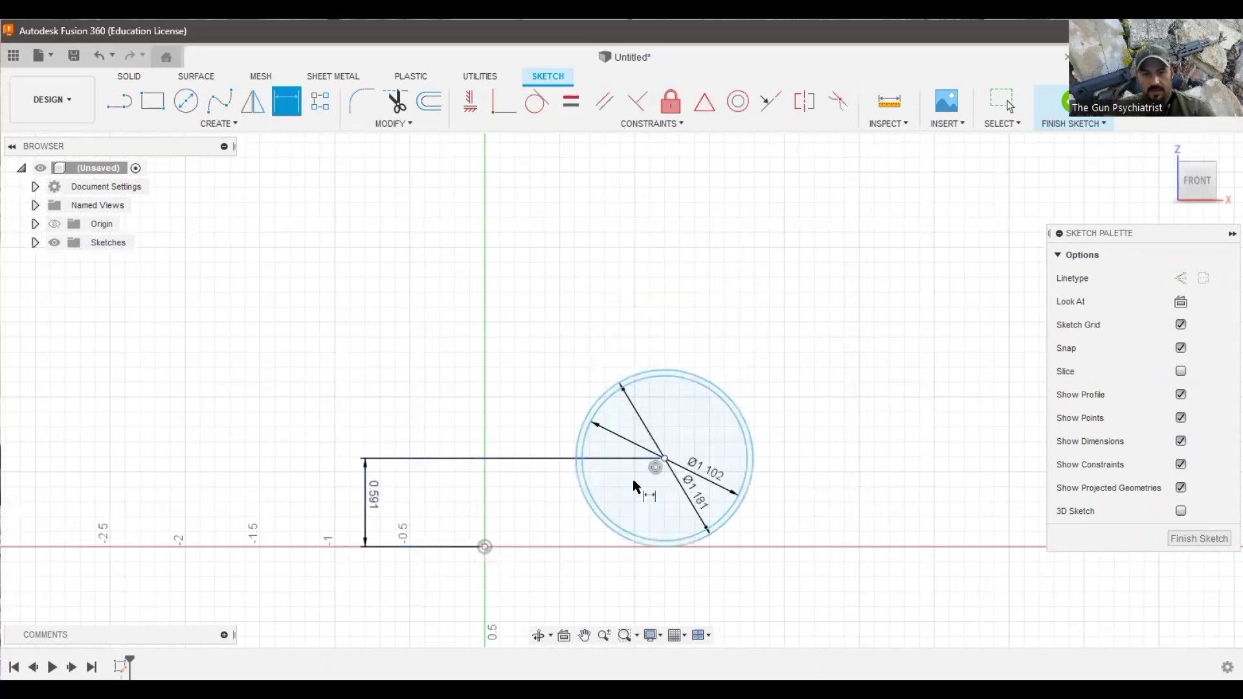
Dimension the horizontal distance from the origin to the circles' centre at 15 mm.
left_click(663, 460)
left_click(485, 547)
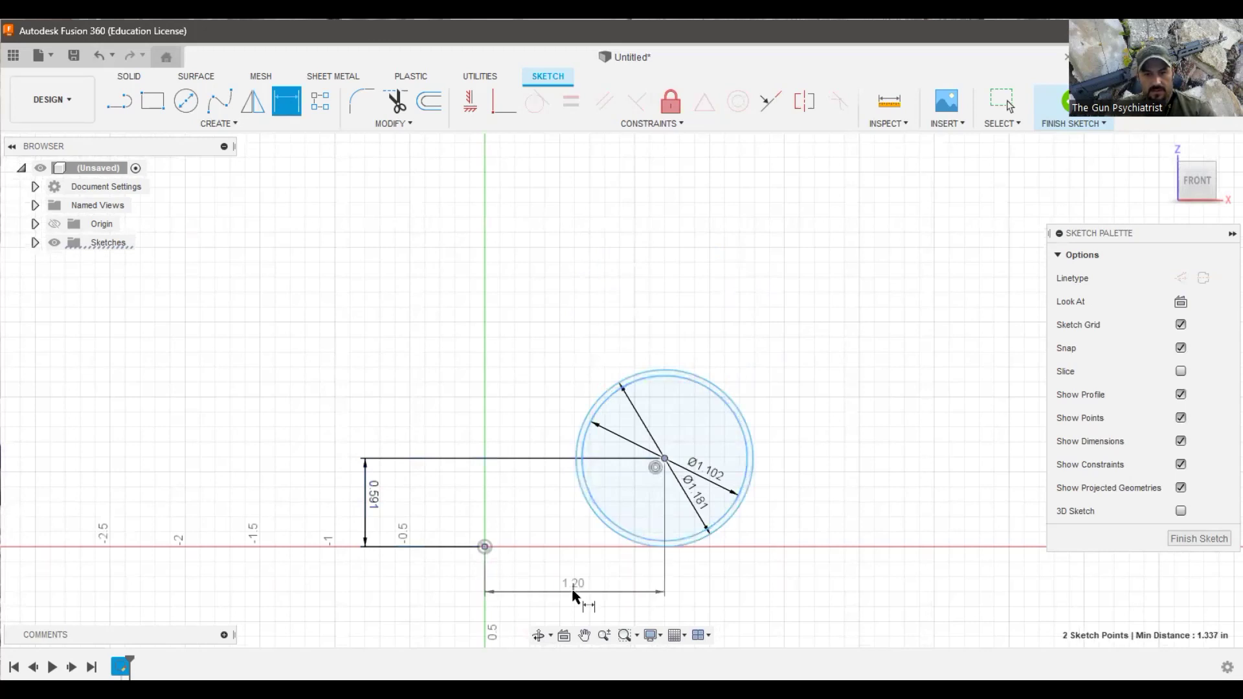
left_click(578, 592)
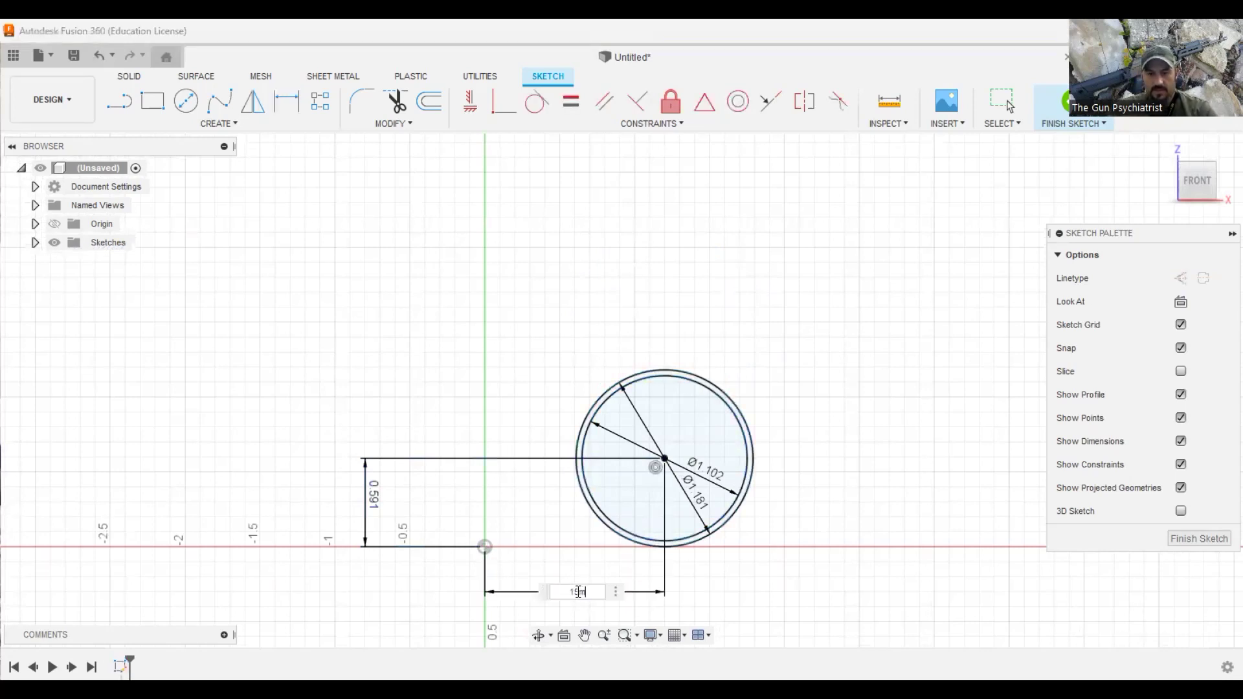
type("15mm")
key("Return")
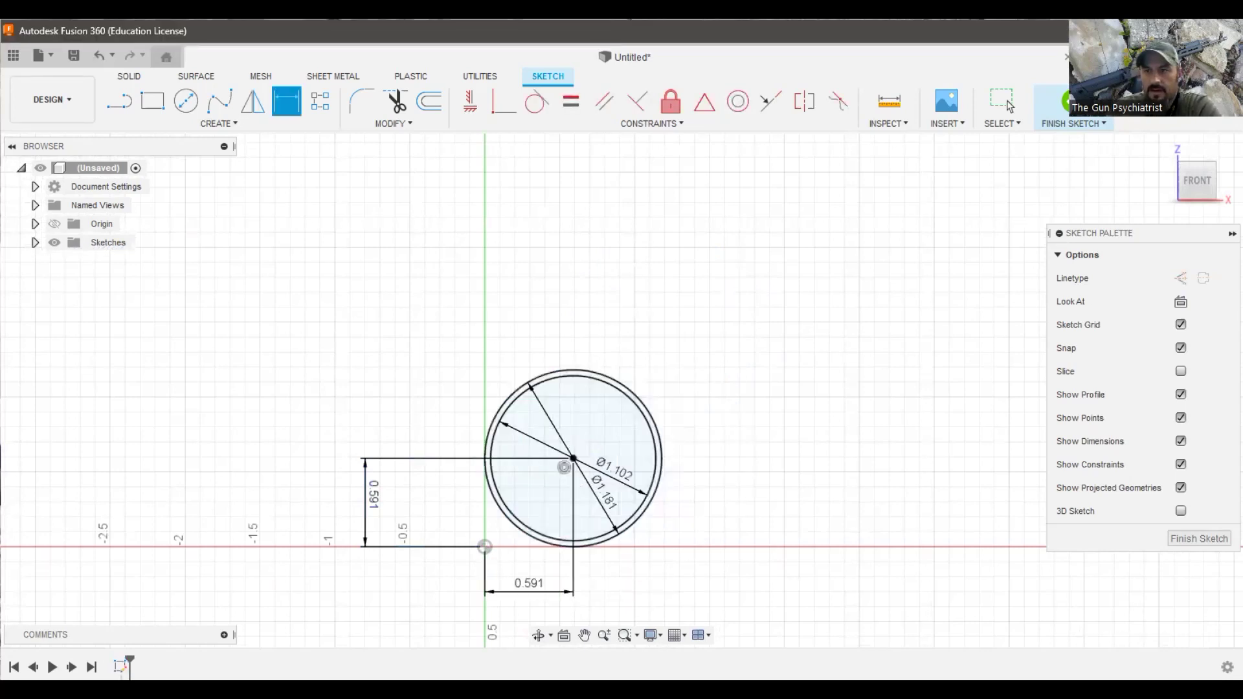
Sketch a vertical construction line across the ring's top, from the inner circle to the outer circle above the centre.
scroll(537, 427, "up", 3)
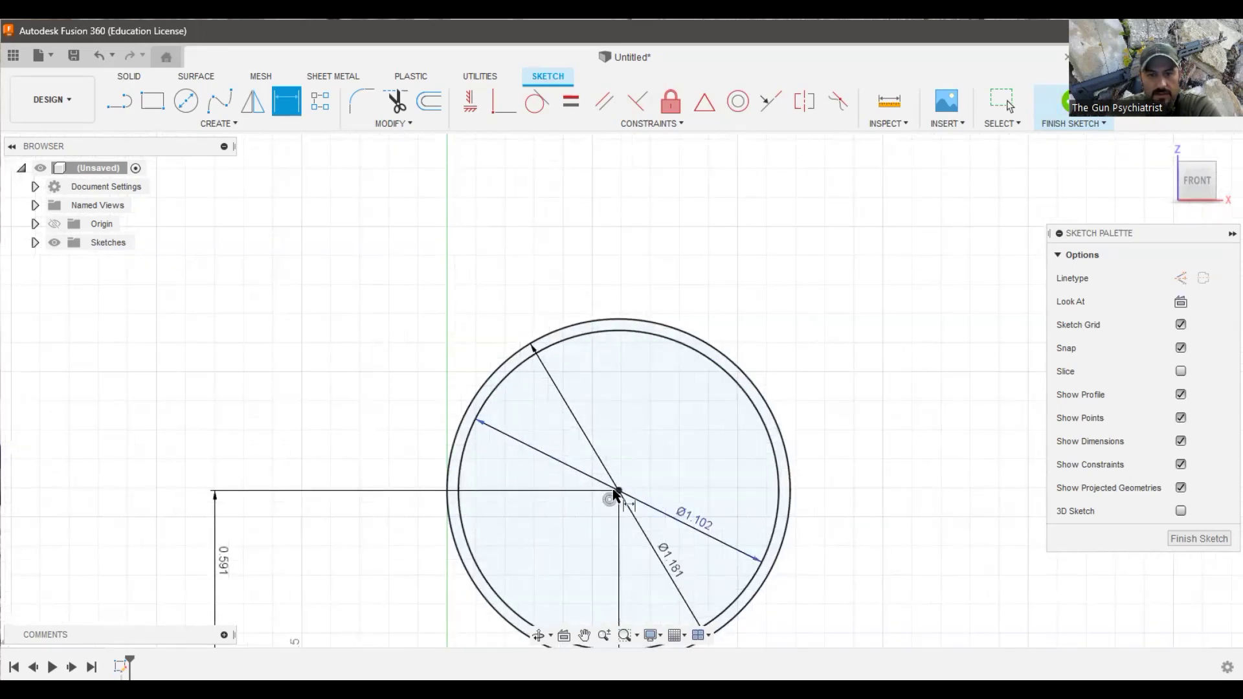
left_click(120, 101)
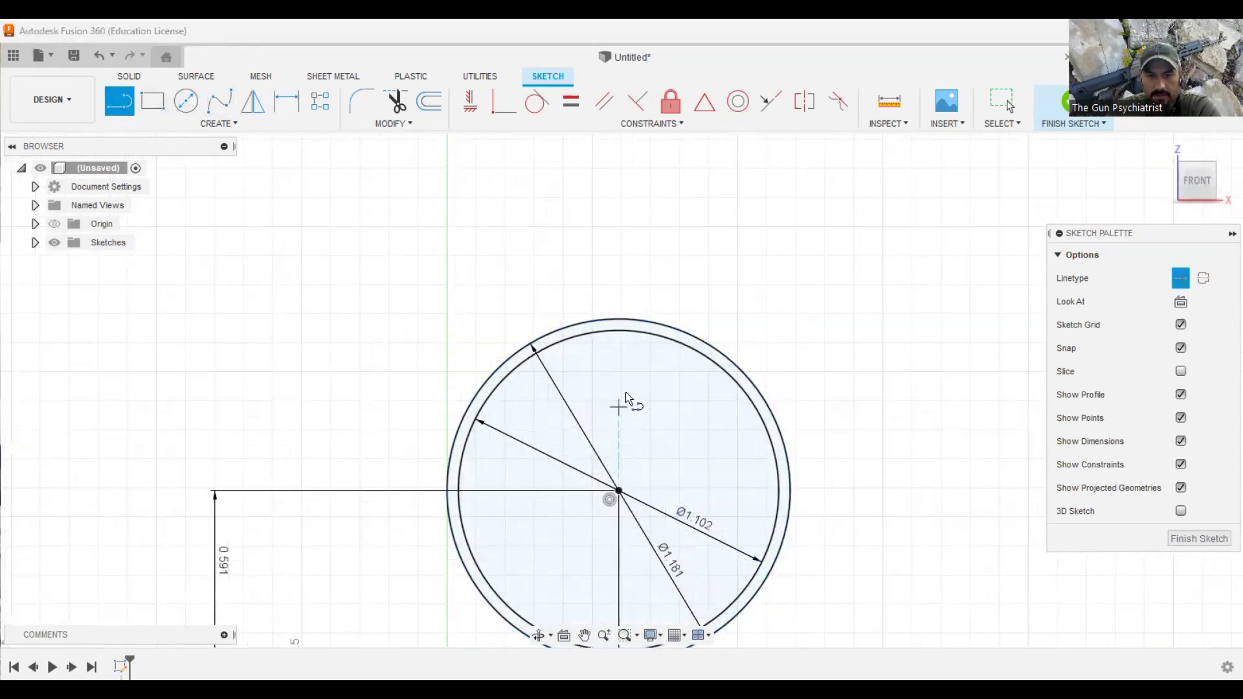
left_click(619, 331)
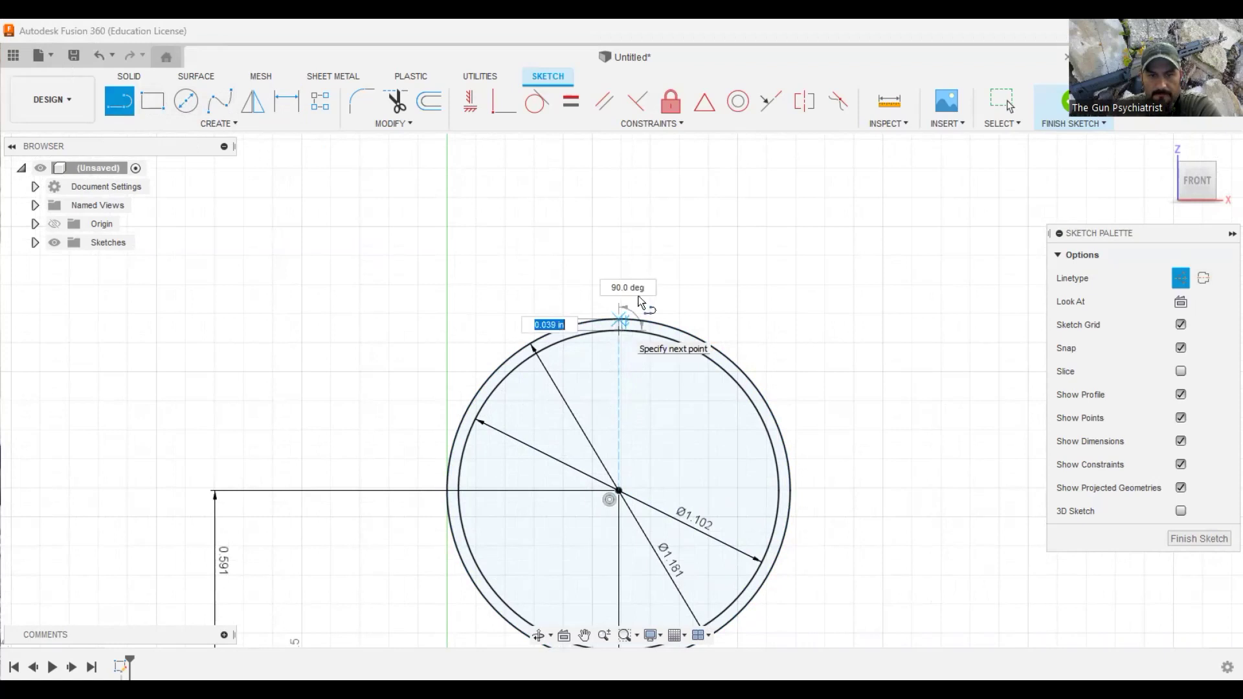
scroll(666, 242, "up", 10)
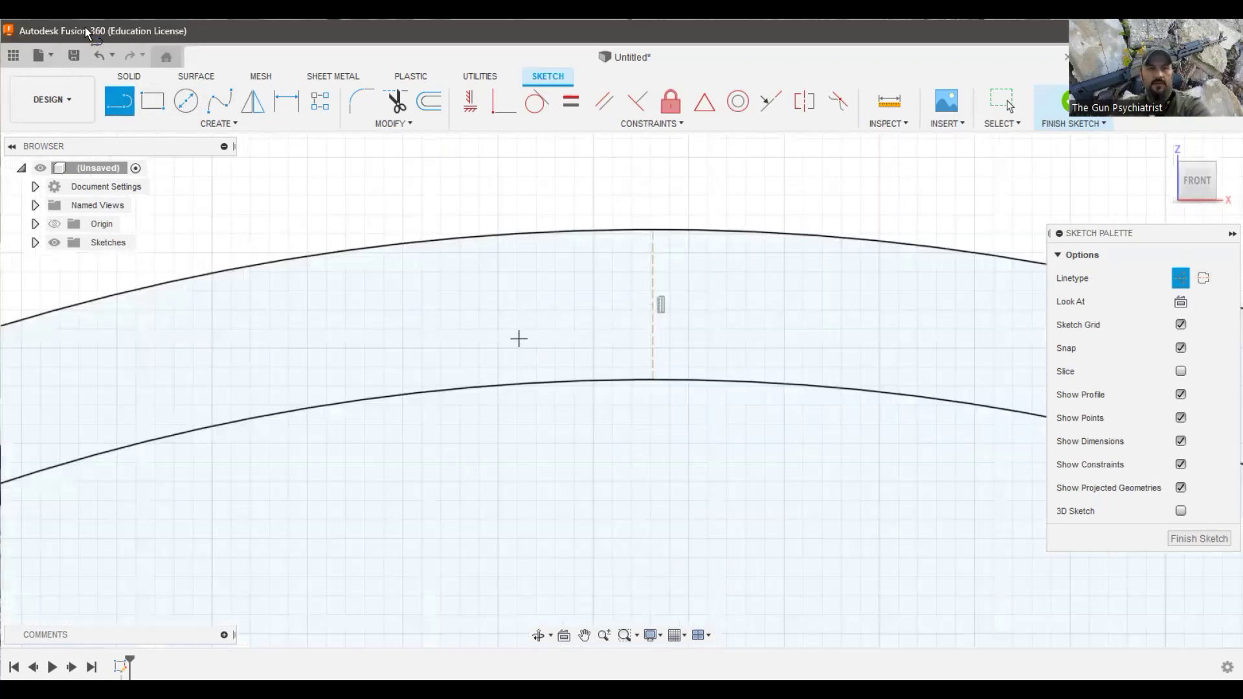
Sketch two solid lines across the ring, one on each side of the construction line and parallel to it.
key("x")
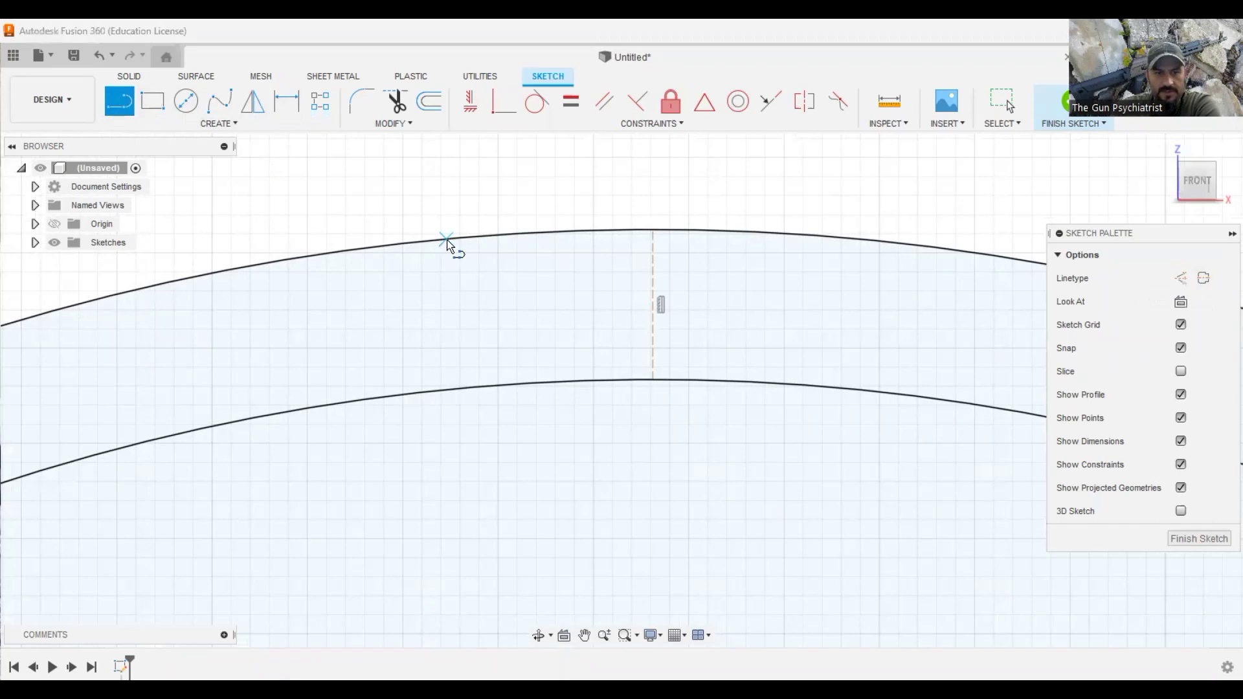
left_click(447, 241)
double_click(446, 386)
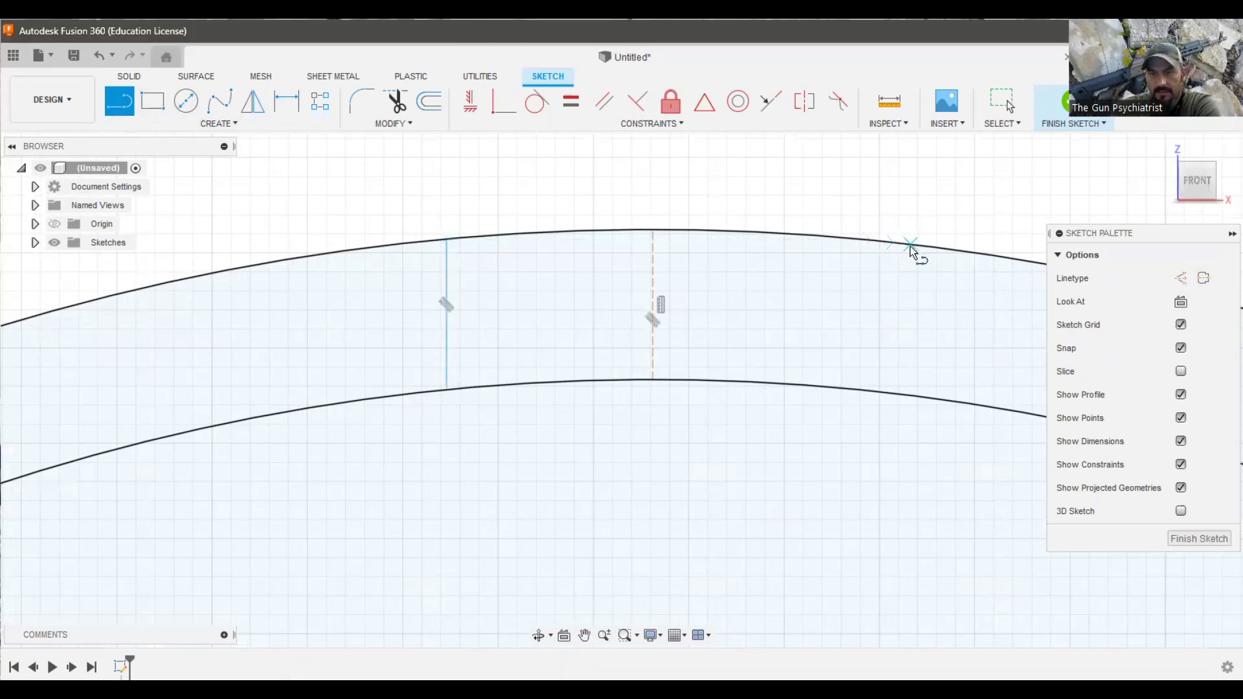
double_click(911, 398)
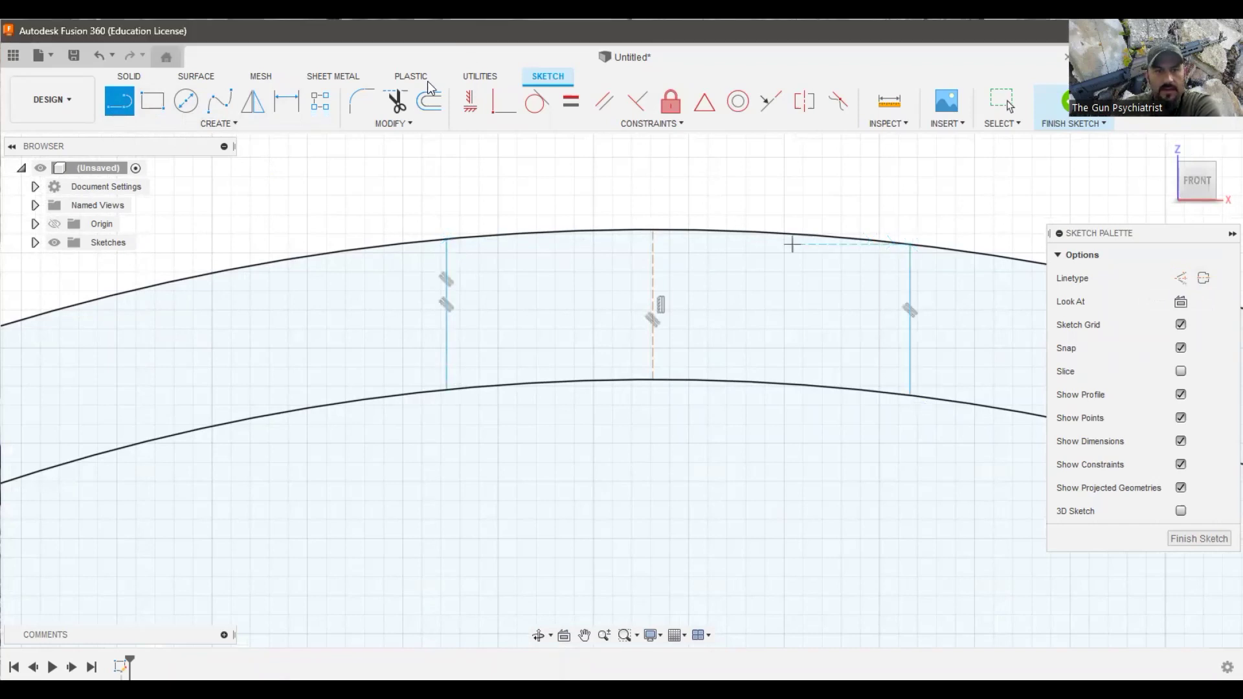
Dimension the distance between the two solid lines across the ring at 0.125 in.
left_click(286, 100)
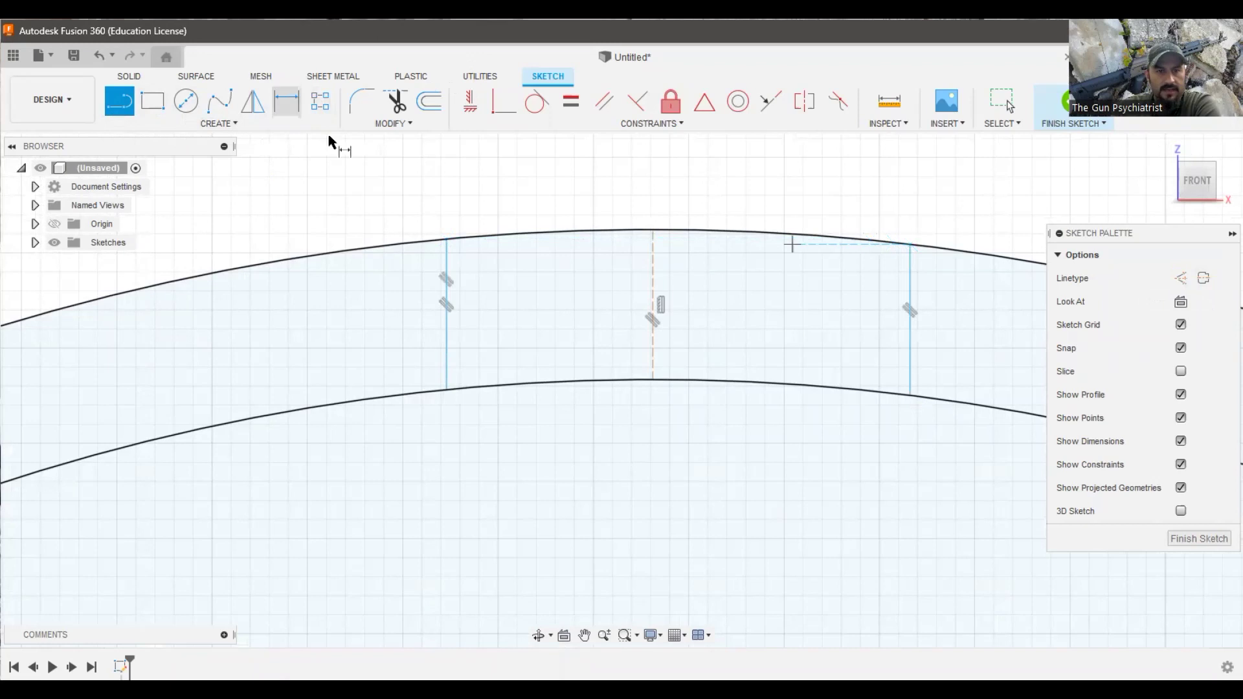
left_click(447, 319)
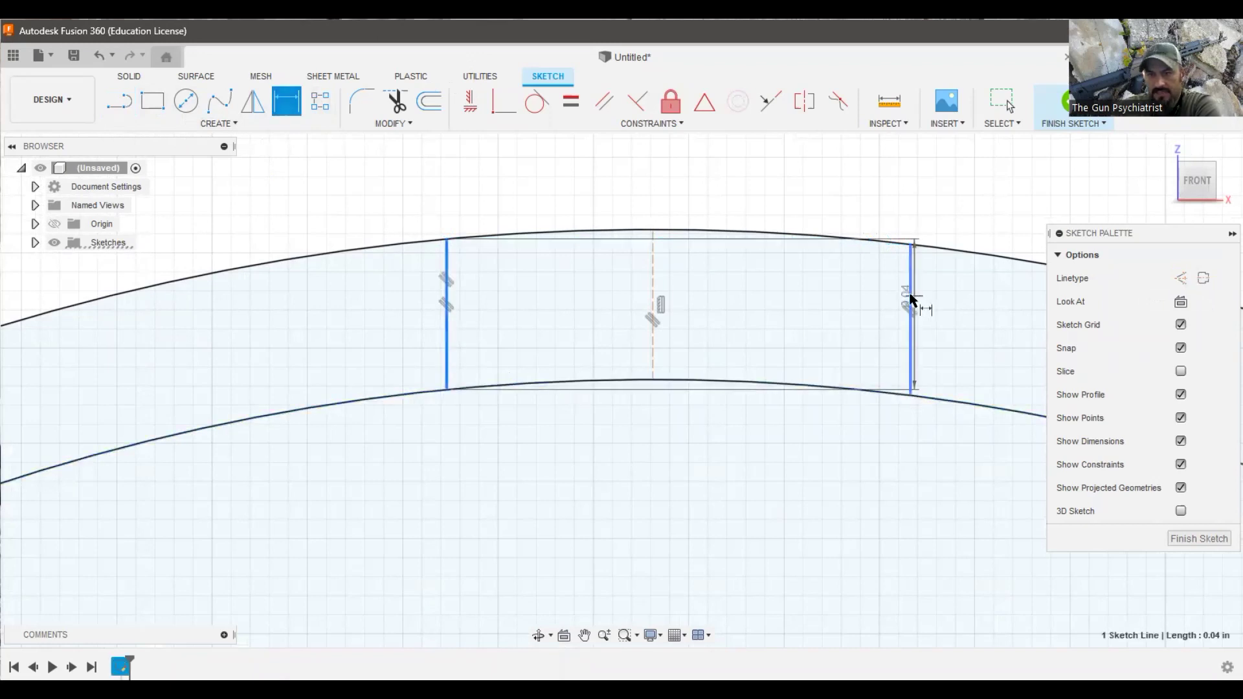
left_click(910, 297)
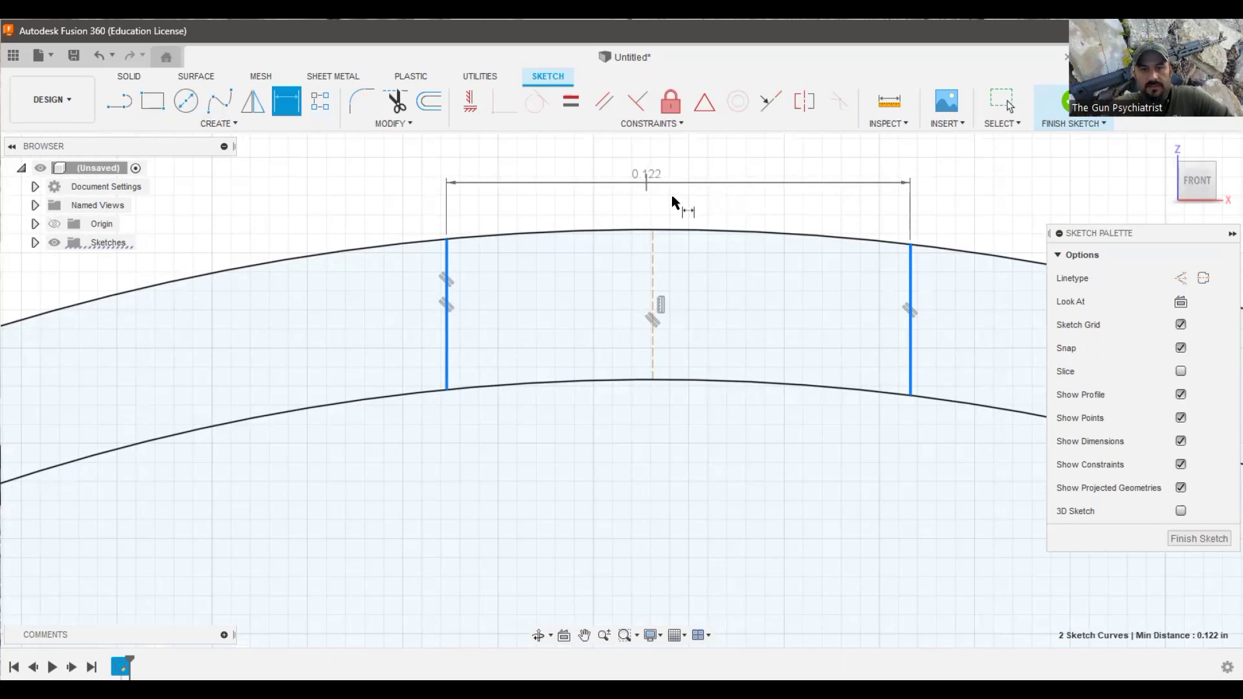
left_click(657, 169)
key("BackSpace")
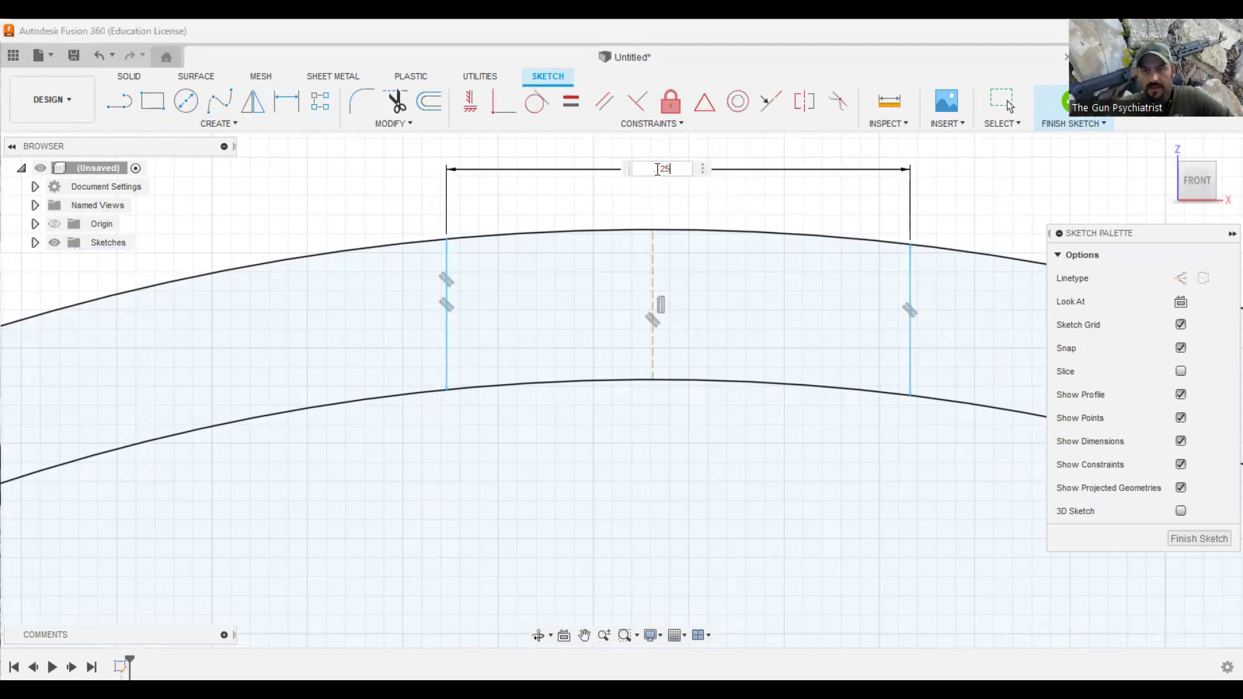
type(".125")
key("Return")
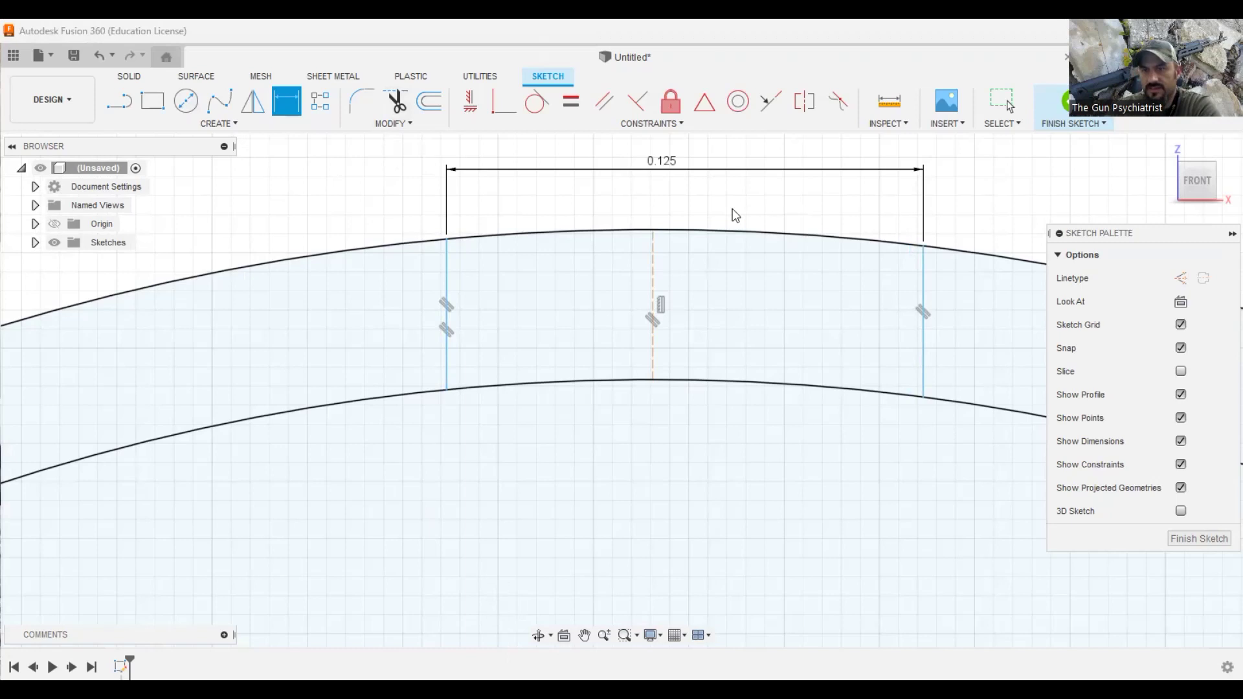
Dimension the left solid line 0.0625 in from the construction line to centre the pair.
left_click(446, 285)
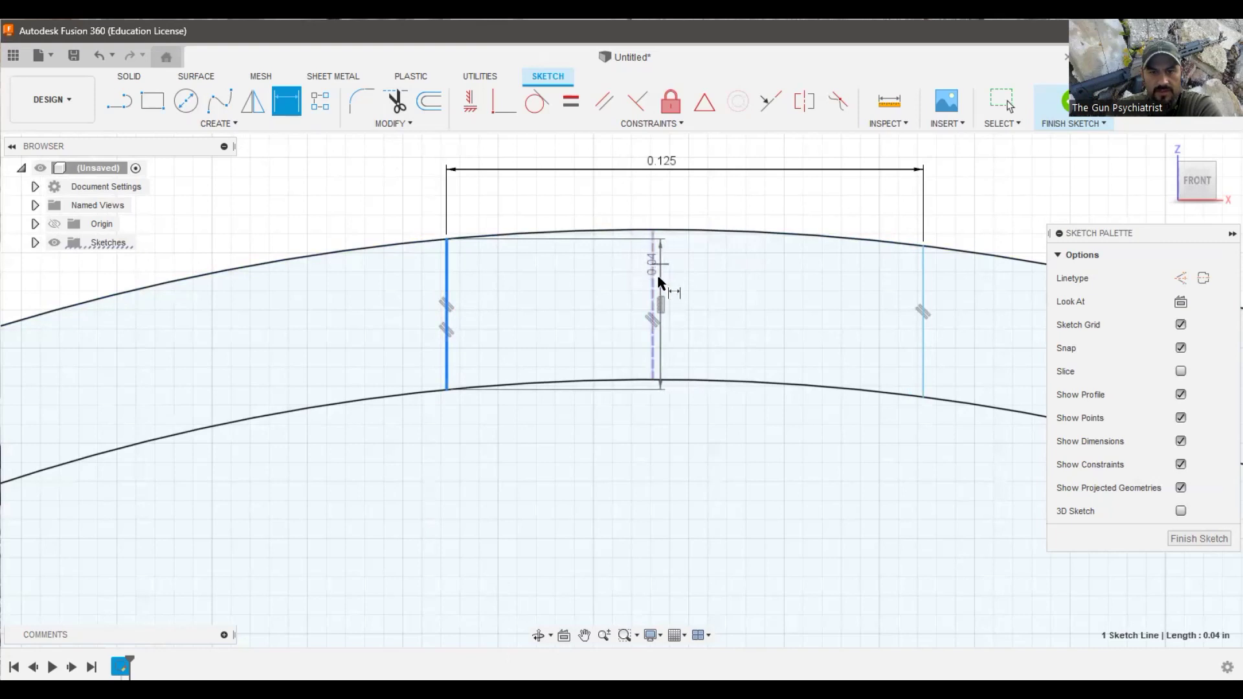
left_click(653, 279)
left_click(578, 204)
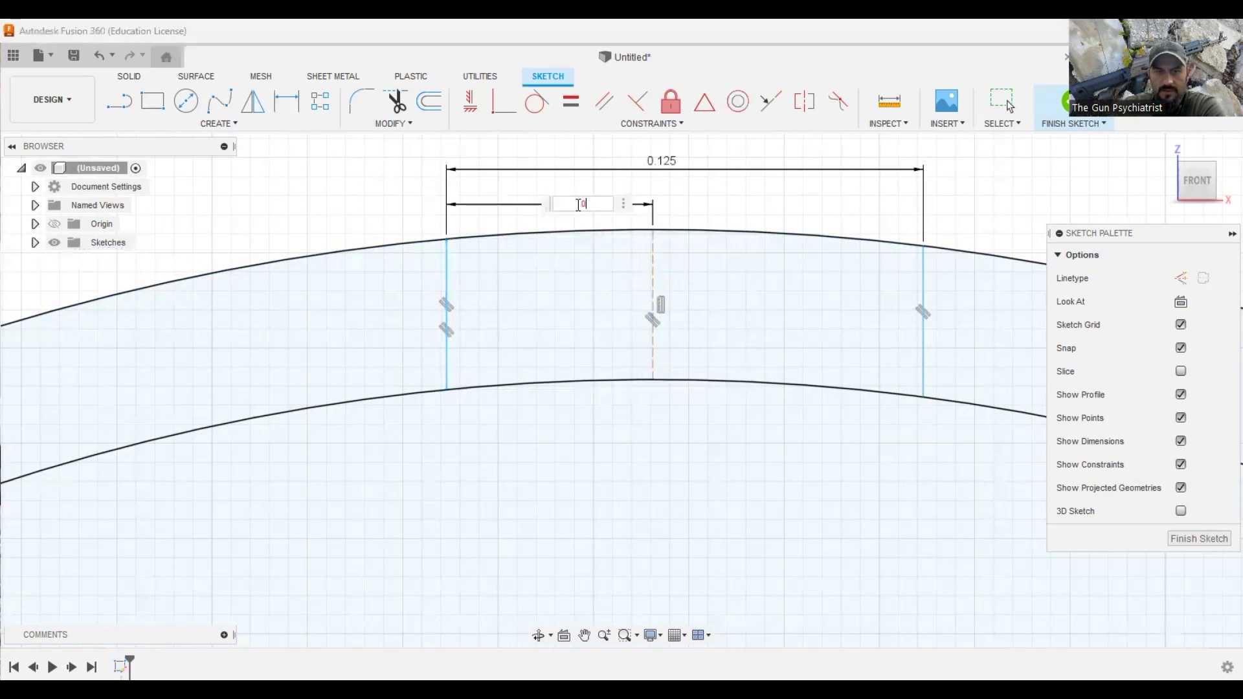
type("0.063")
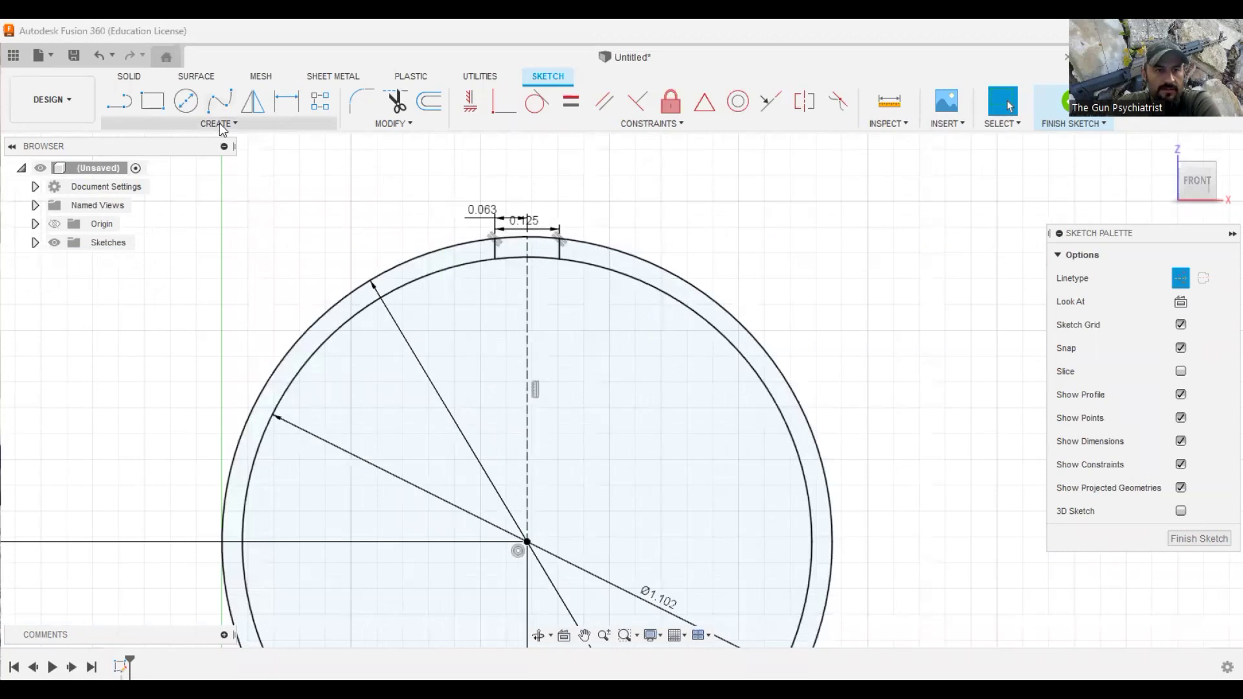
Create a full circular pattern of the two solid lines around the circles' centre with quantity 8, and finish the sketch.
left_click(219, 123)
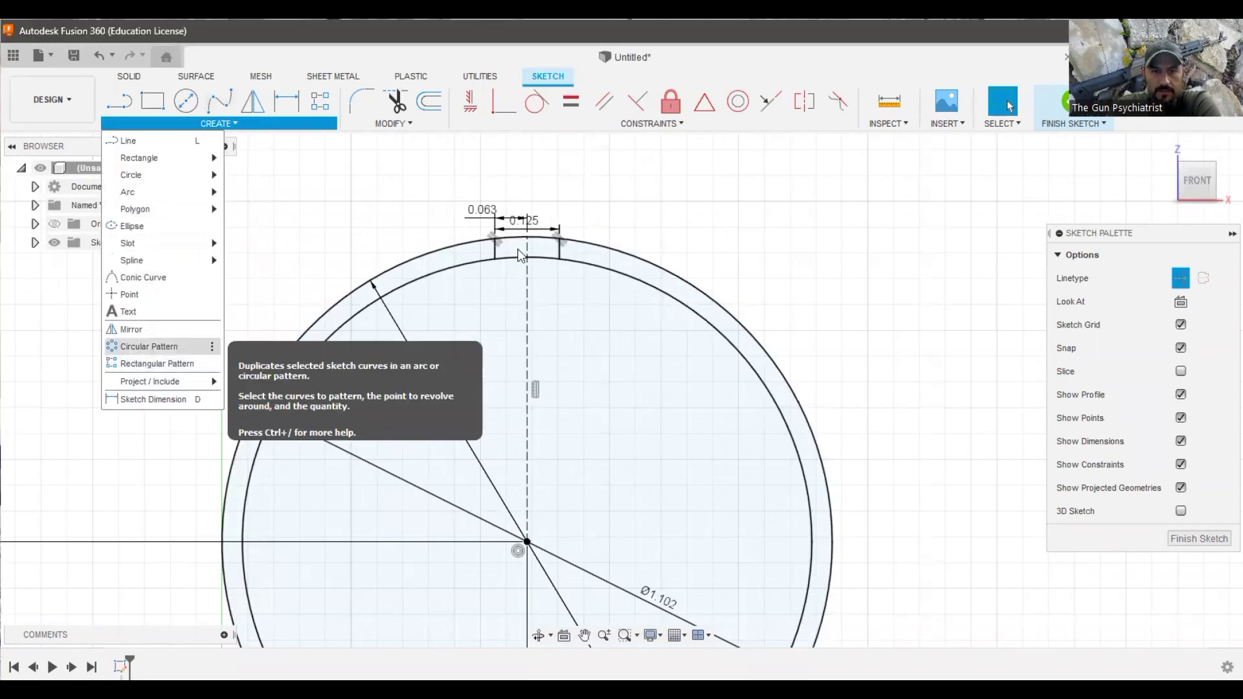
left_click(560, 248)
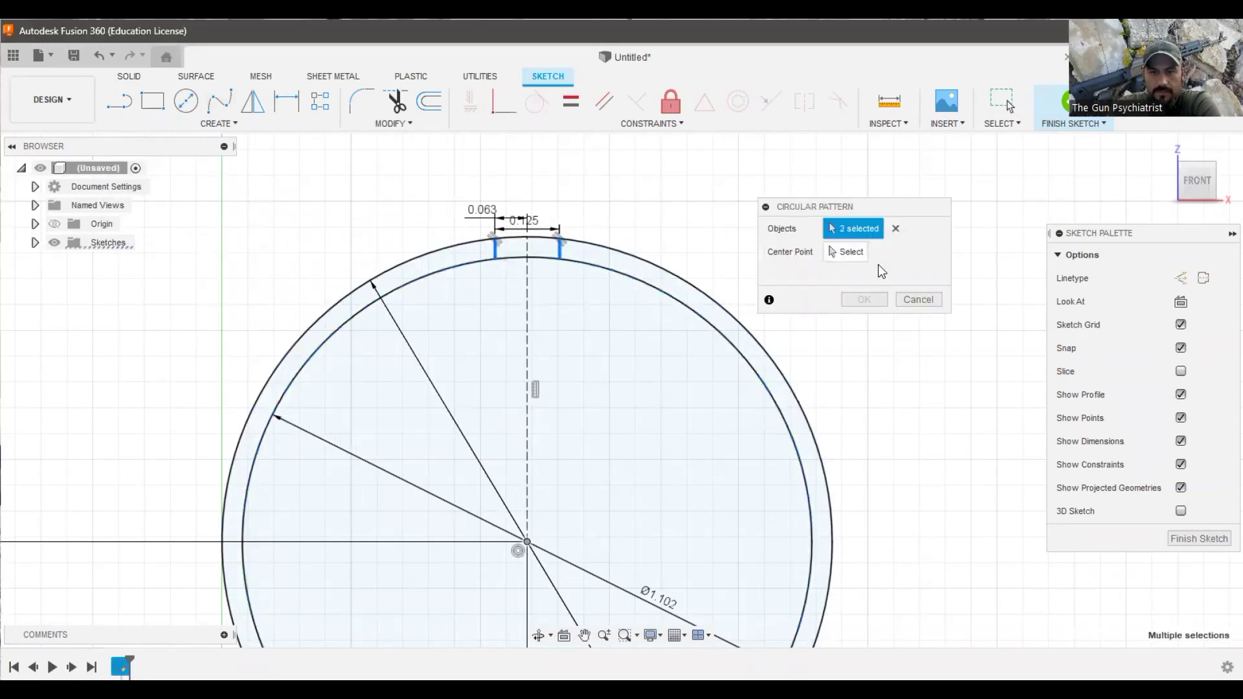
left_click(527, 542)
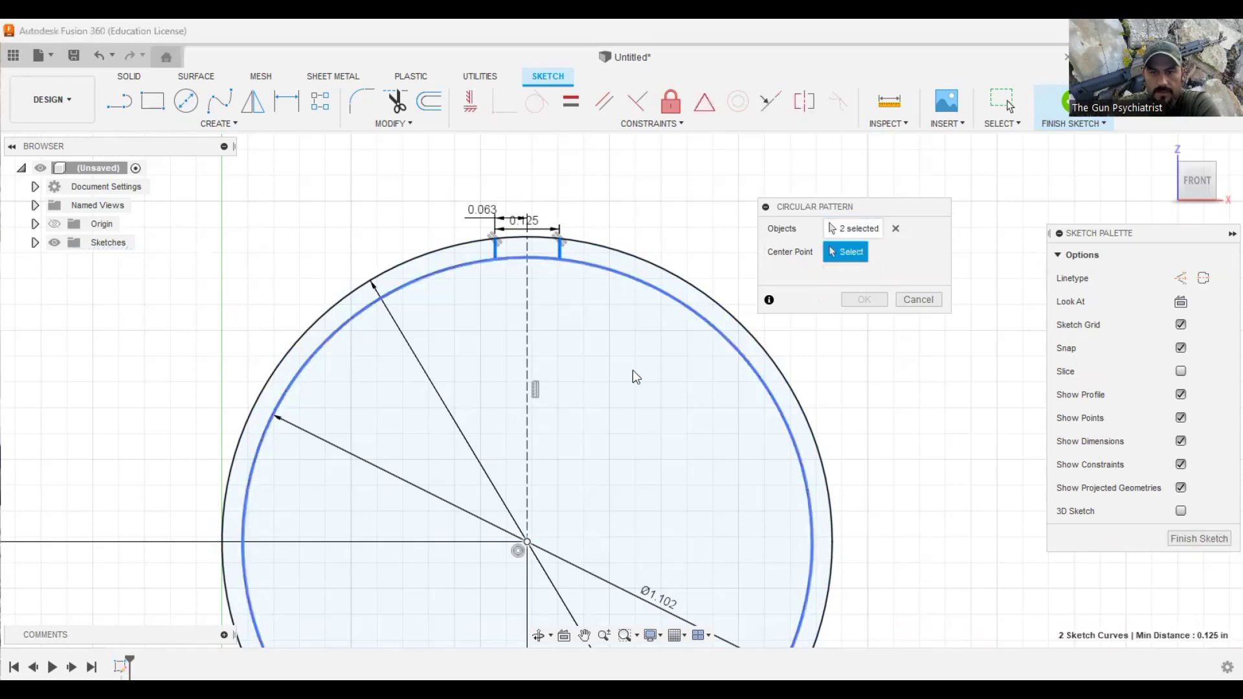
type("6")
scroll(414, 259, "down", 2)
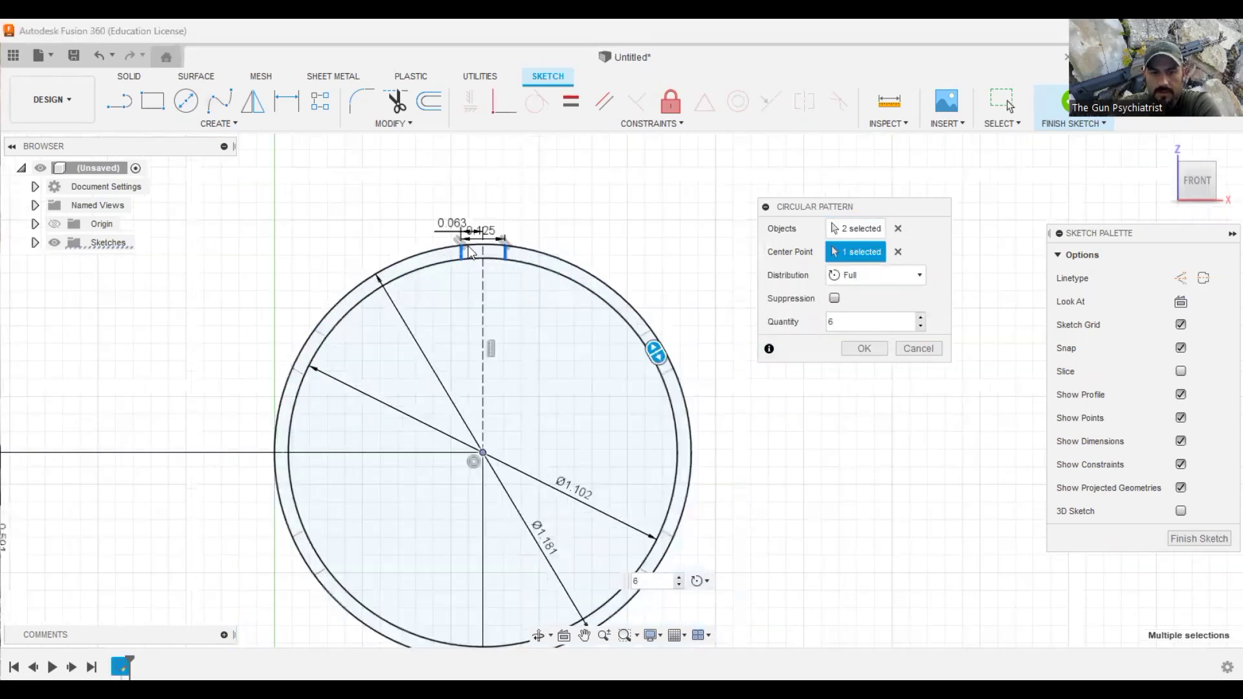
scroll(586, 343, "up", 2)
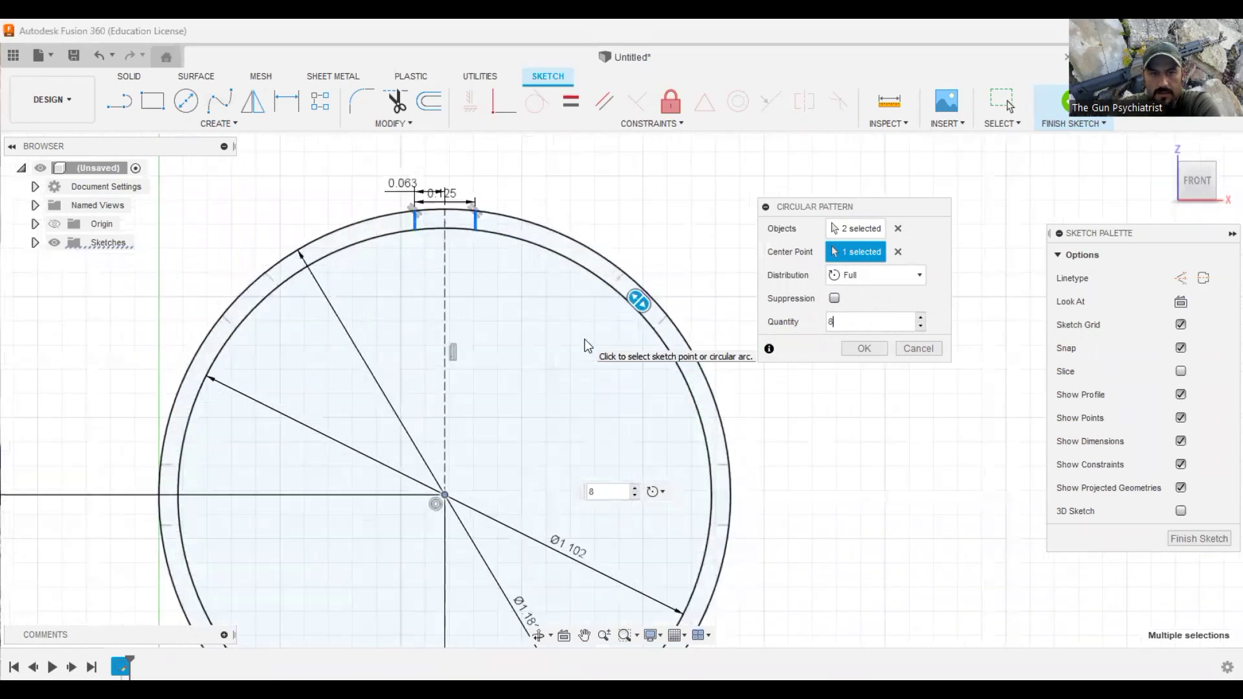
scroll(585, 343, "down", 1)
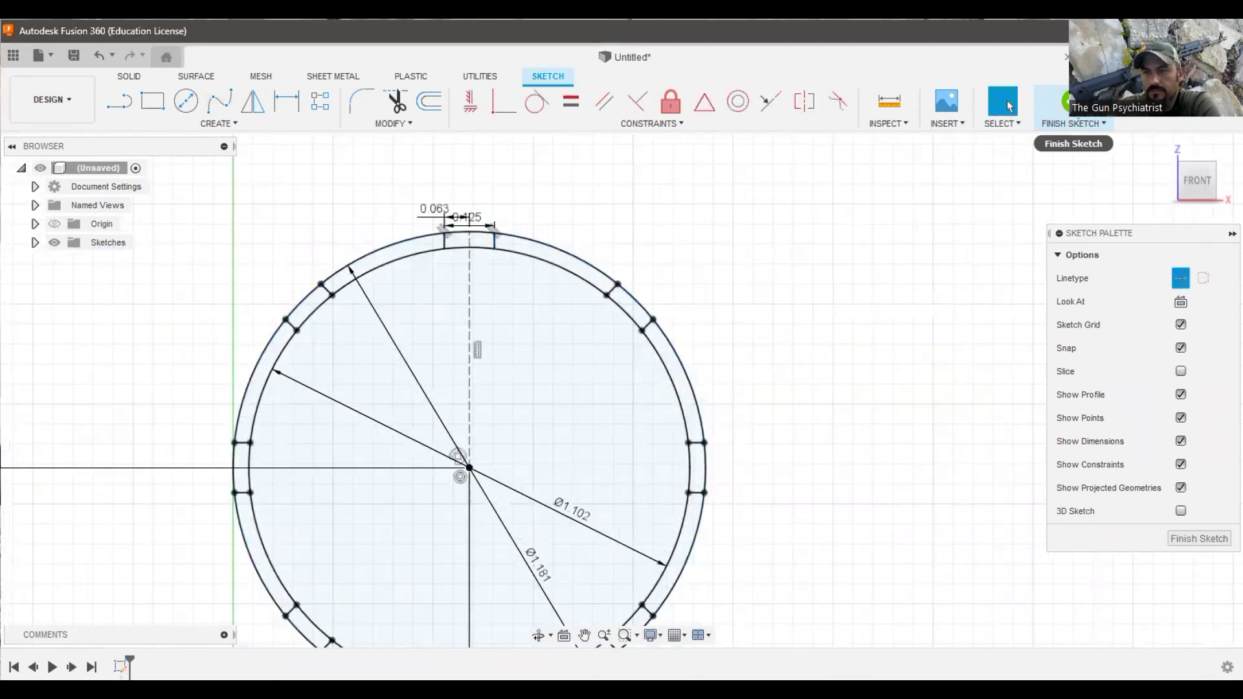
left_click(1065, 103)
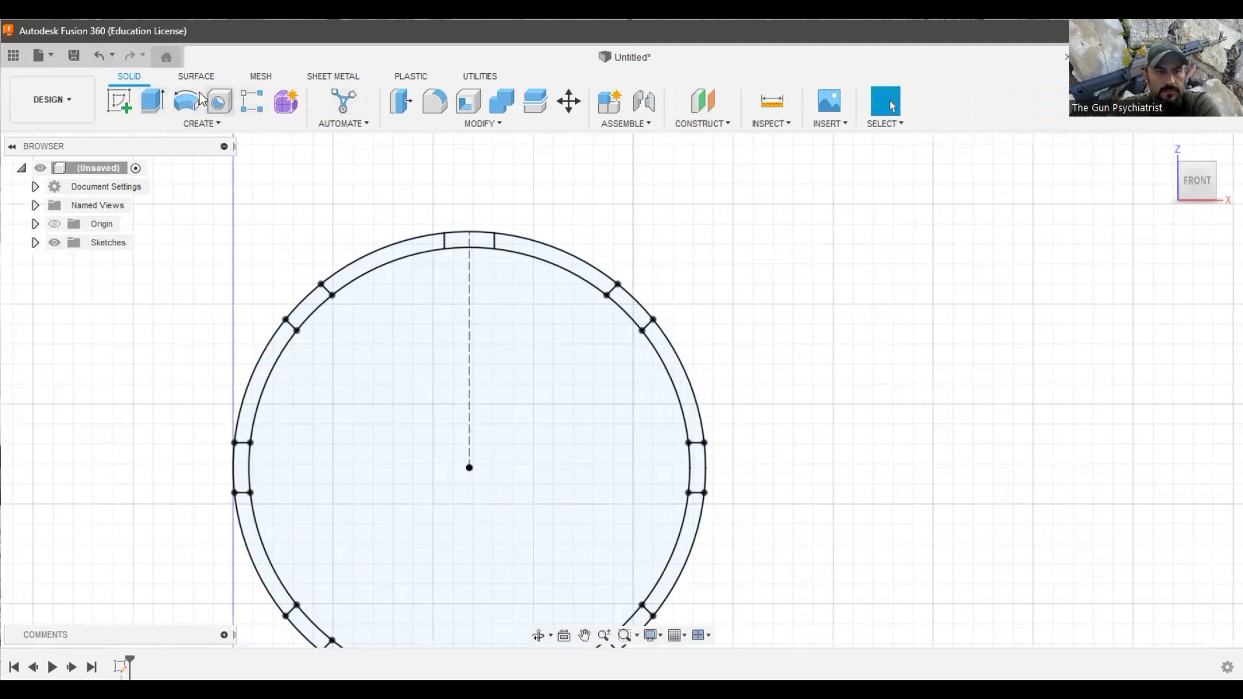
Reopen the ring sketch and trim away the arcs between the segments across the ring's top and right side.
double_click(120, 667)
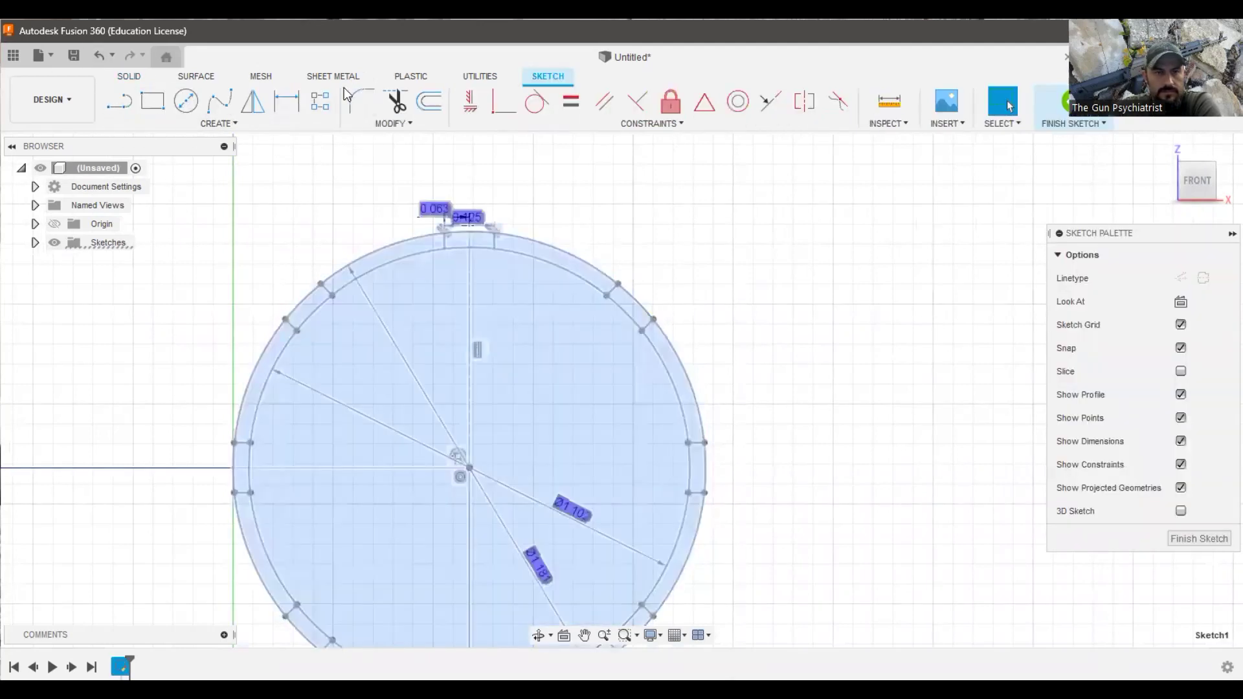
left_click(395, 100)
left_click(389, 259)
left_click(538, 275)
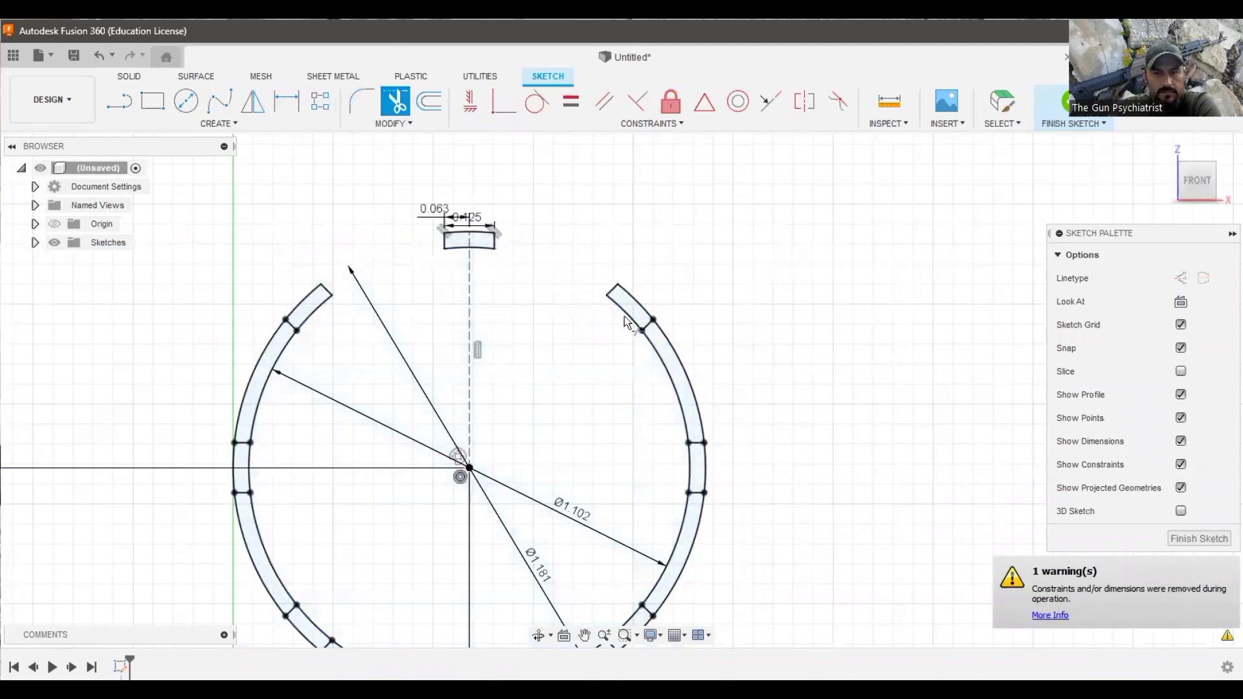
left_click(646, 375)
left_click(661, 526)
left_click(688, 395)
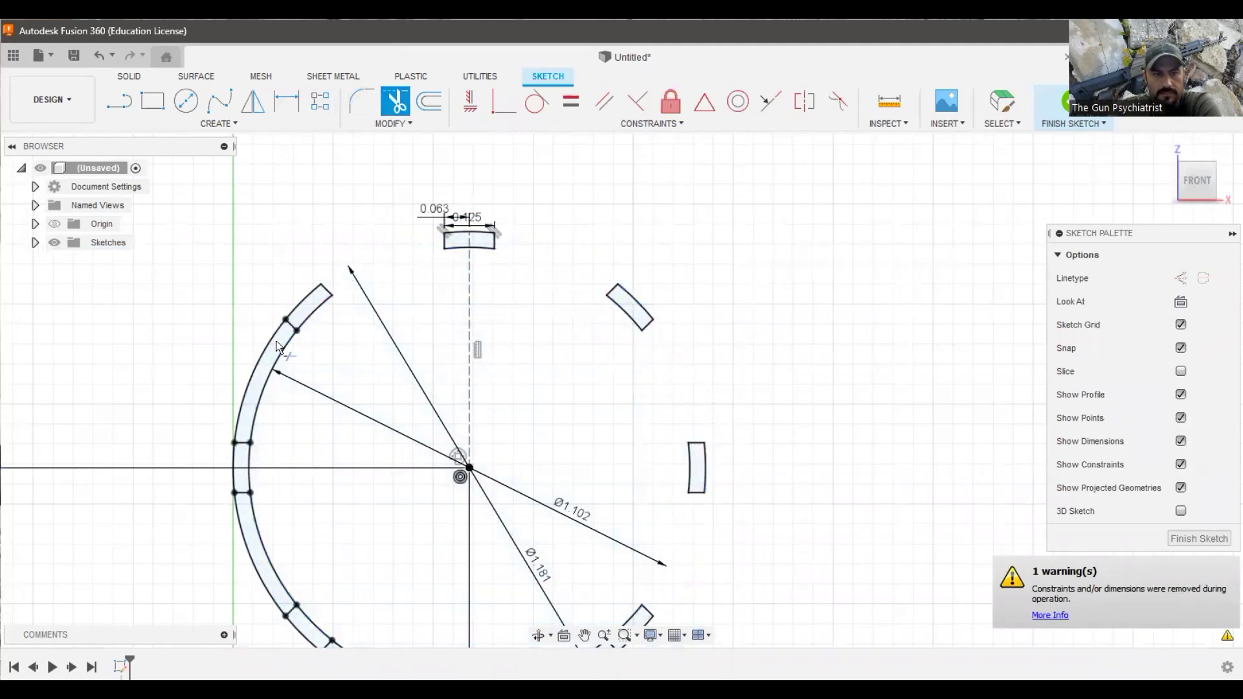
Trim the remaining arcs between the segments on the ring's left side and bottom, and finish the sketch.
left_click(278, 346)
left_click(256, 566)
scroll(361, 295, "down", 1)
scroll(360, 290, "up", 1)
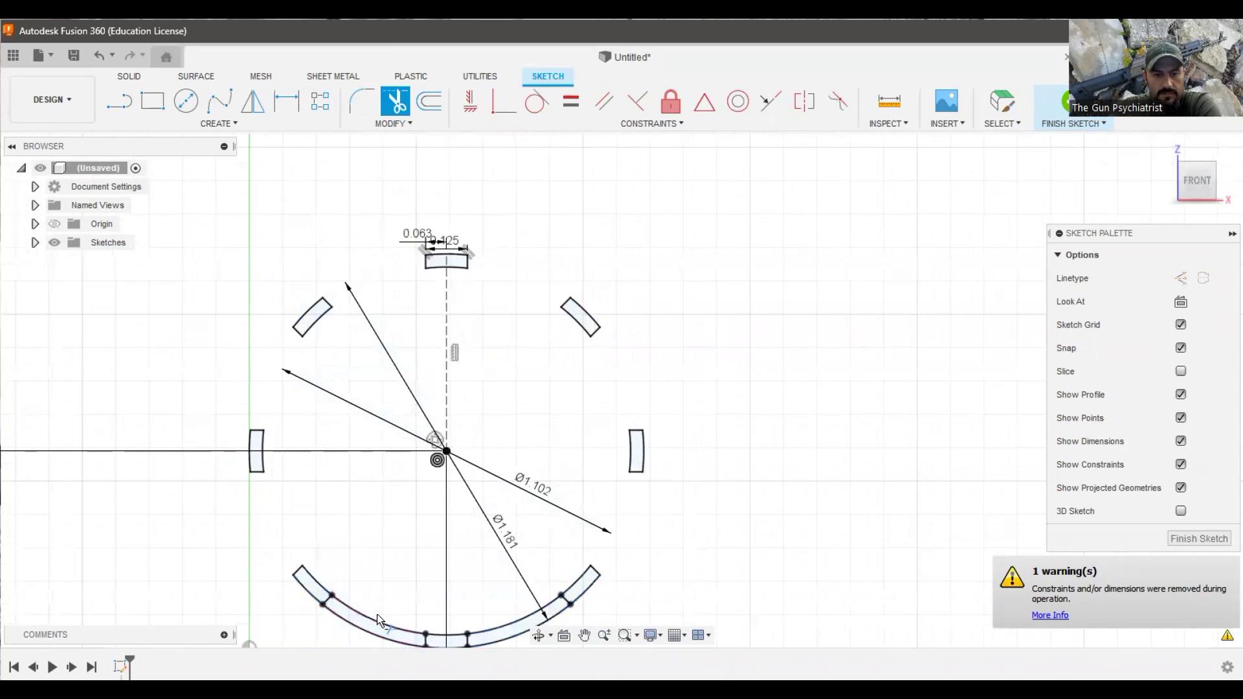
left_click(379, 618)
left_click(360, 625)
left_click(492, 625)
left_click(506, 634)
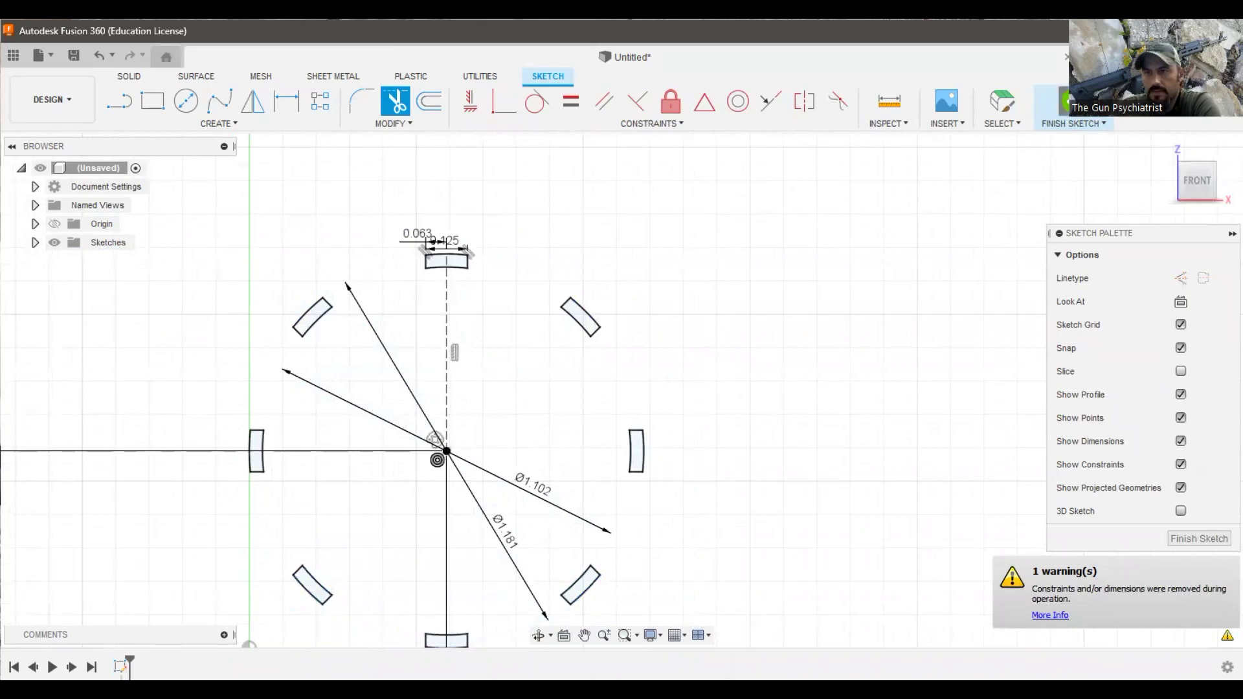
left_click(1064, 102)
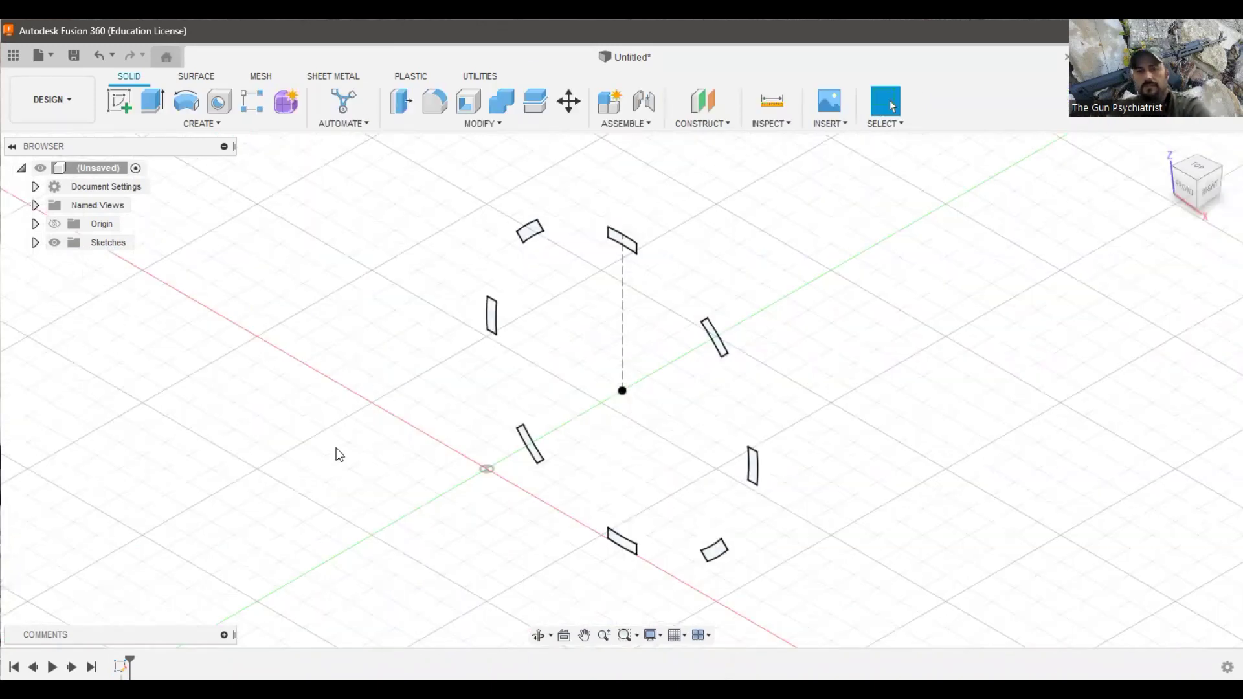
Create a construction plane offset 6 in from the XZ plane.
scroll(592, 236, "up", 1)
scroll(593, 236, "down", 2)
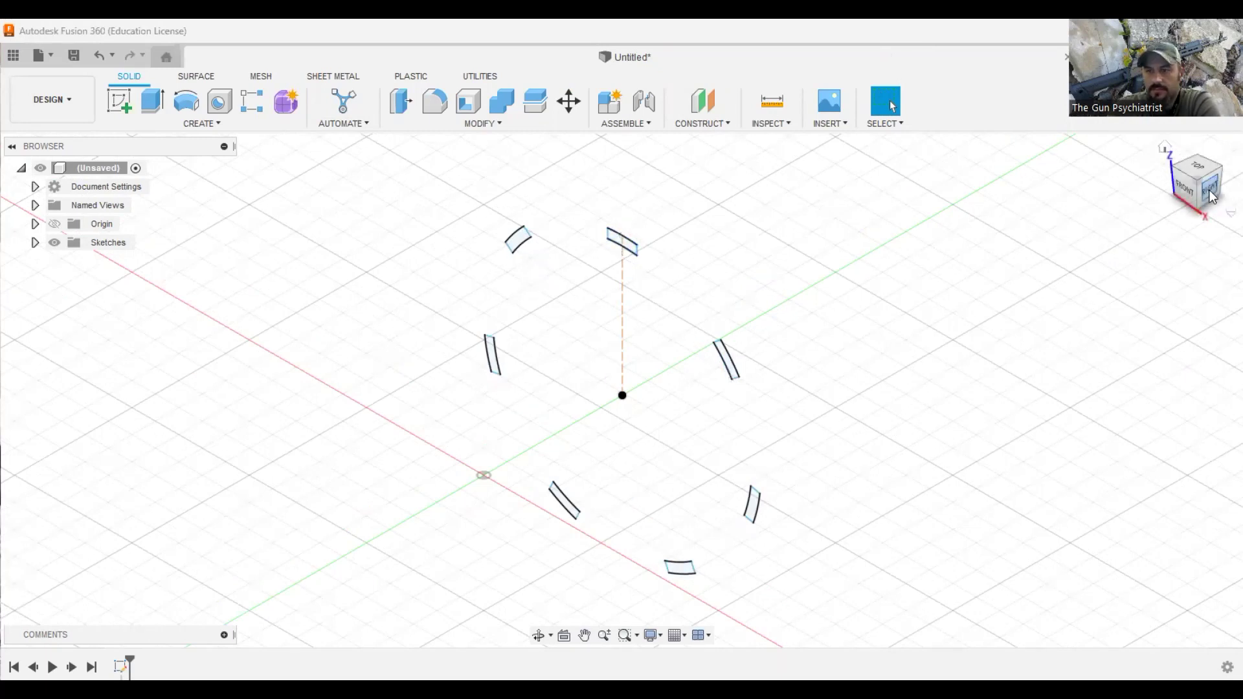
left_click_drag(1212, 198, 1104, 250)
scroll(718, 482, "down", 3)
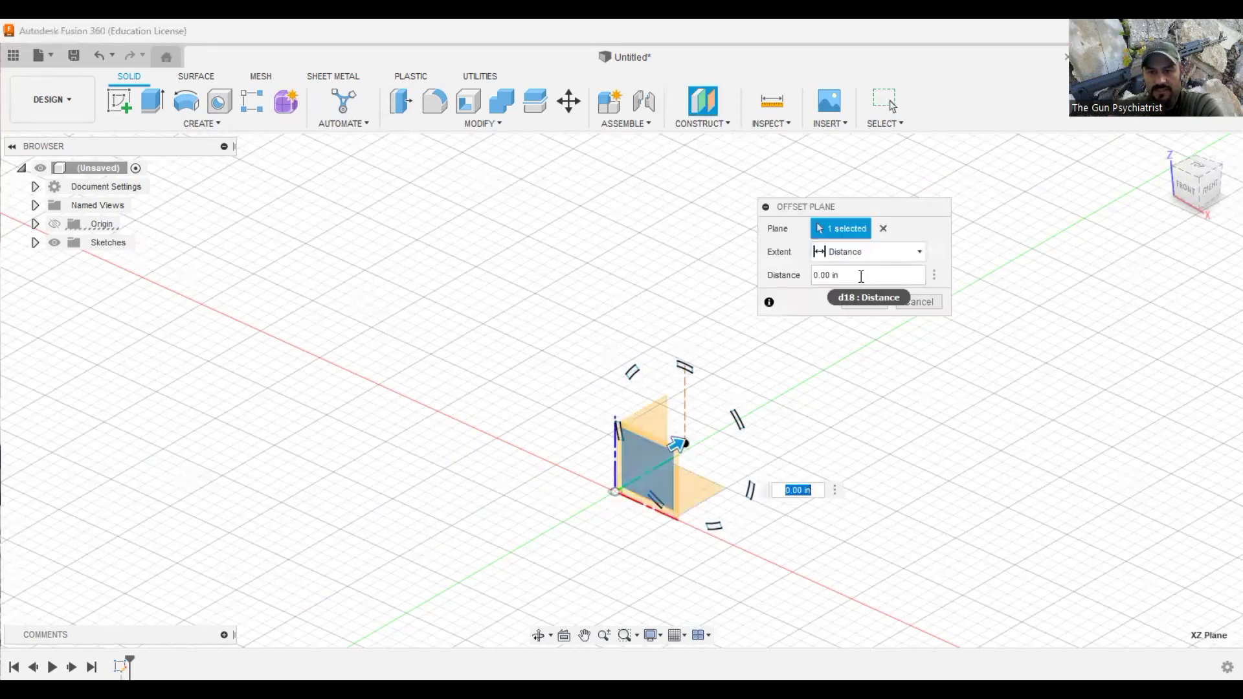
left_click(861, 275)
type("6")
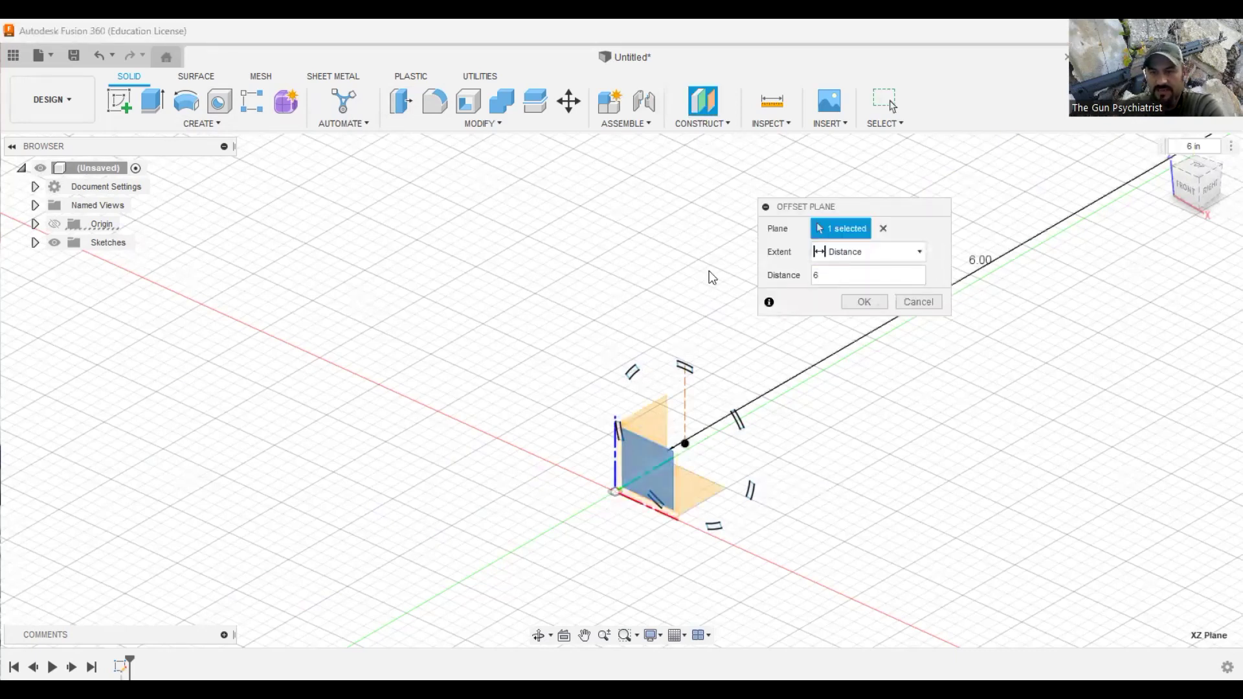
key("Return")
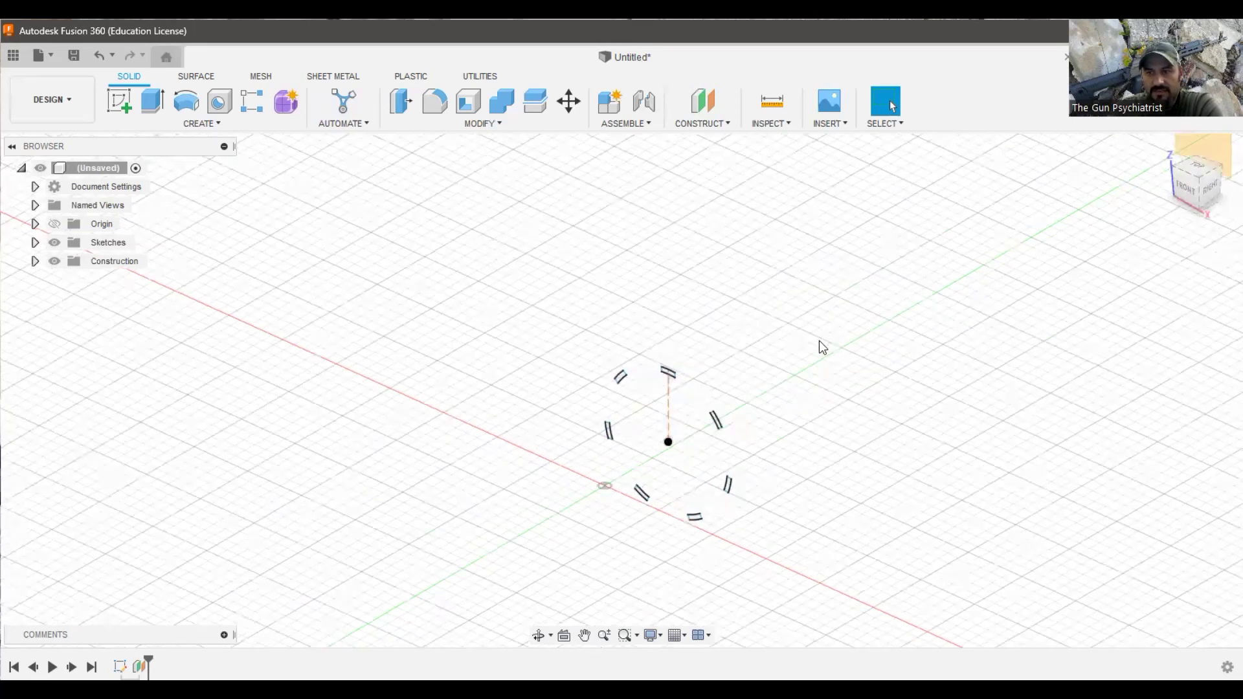
Create three more construction planes offset from the XZ plane, evenly spaced up to 3 in.
scroll(660, 443, "down", 2)
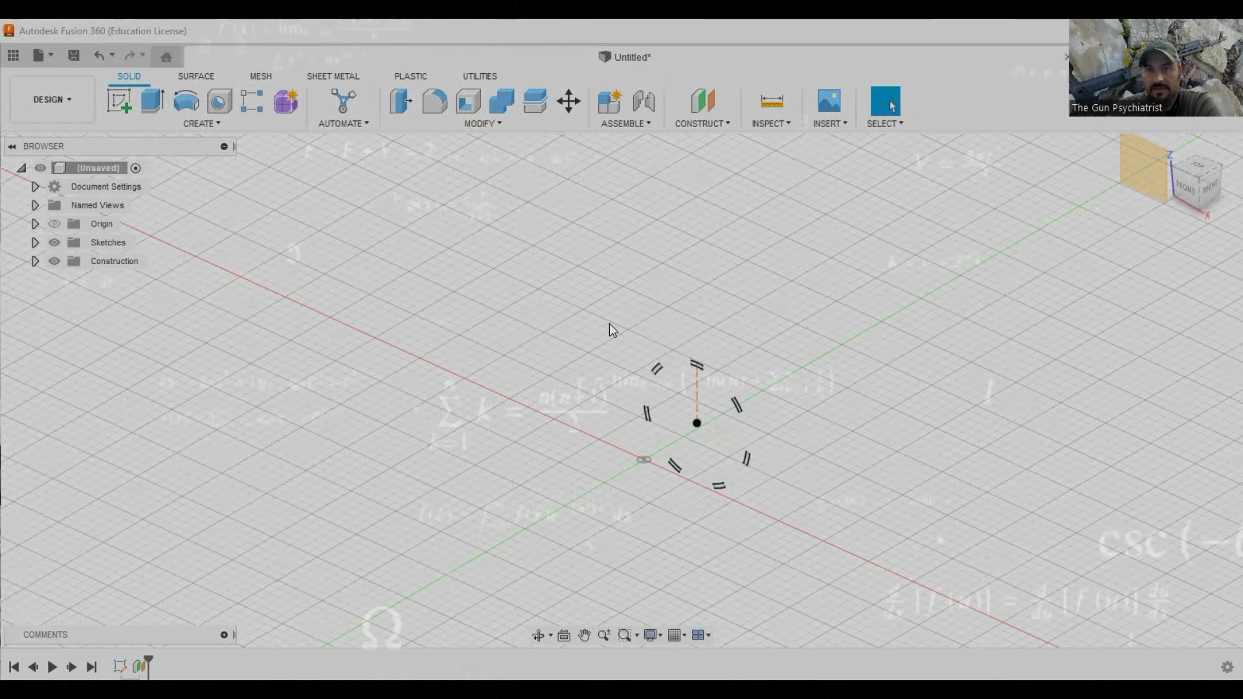
left_click(702, 101)
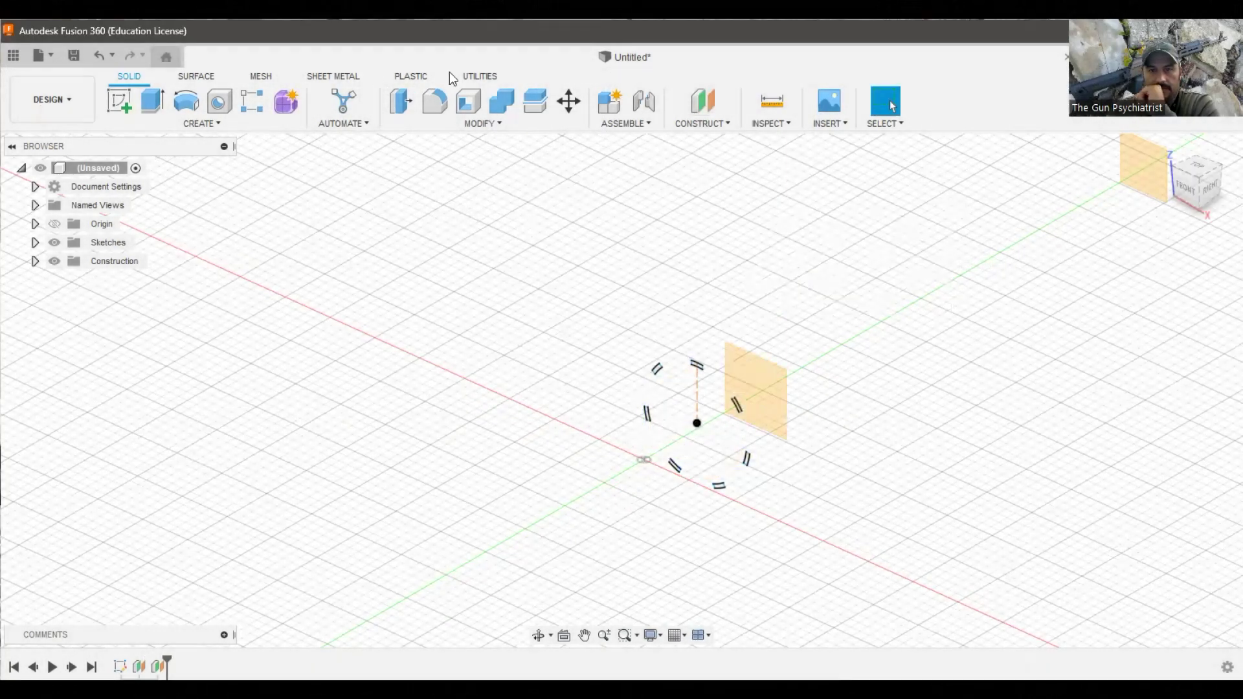
left_click(686, 434)
type("5")
key("Return")
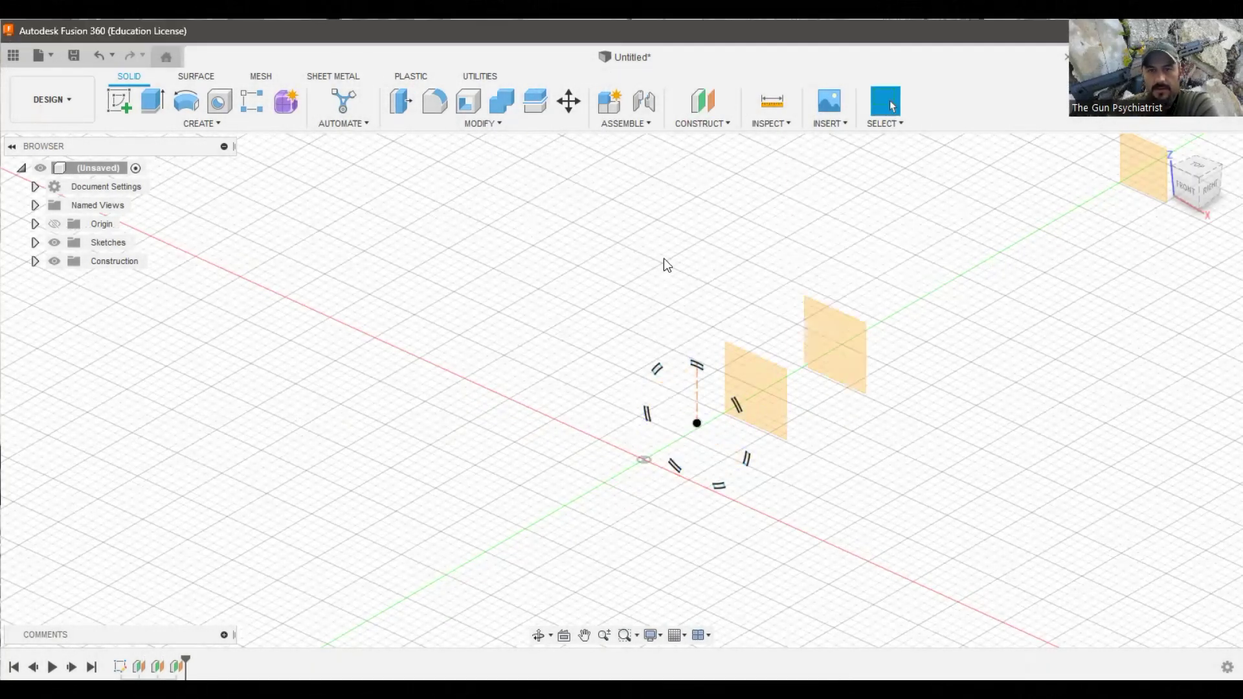
key("o")
left_click(670, 441)
type("3")
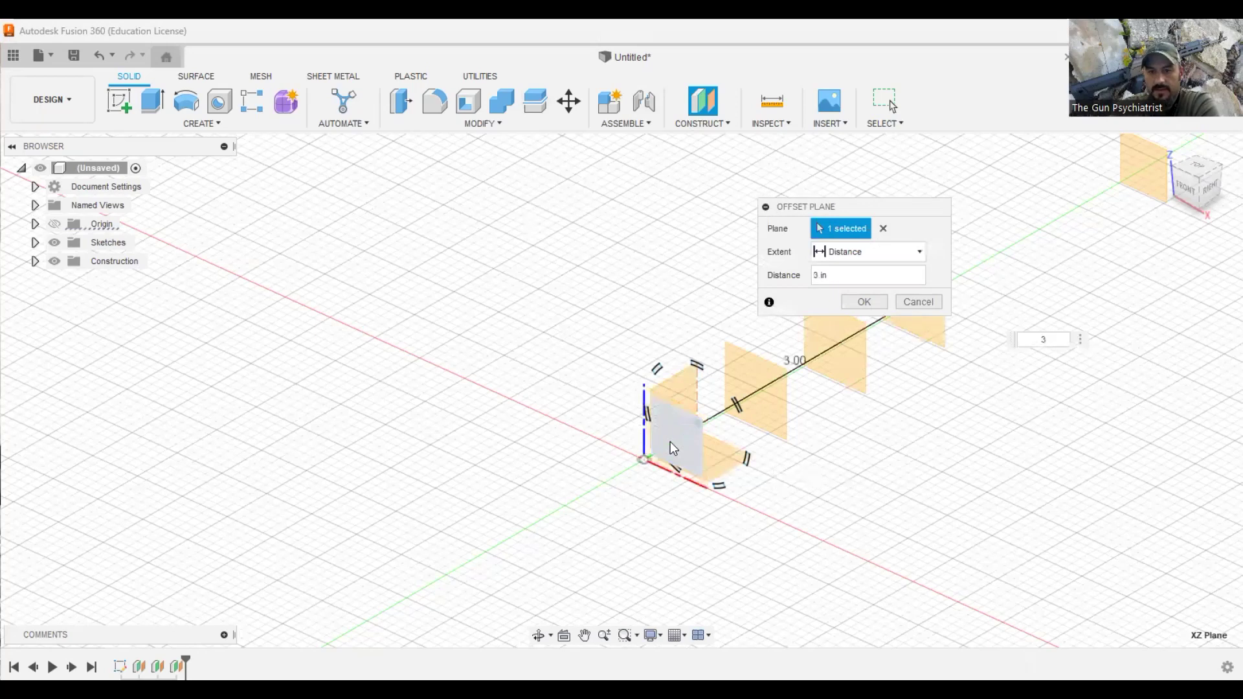
key("Return")
Add construction planes at 4 in and 5 in from the XZ plane.
key("o")
left_click(674, 445)
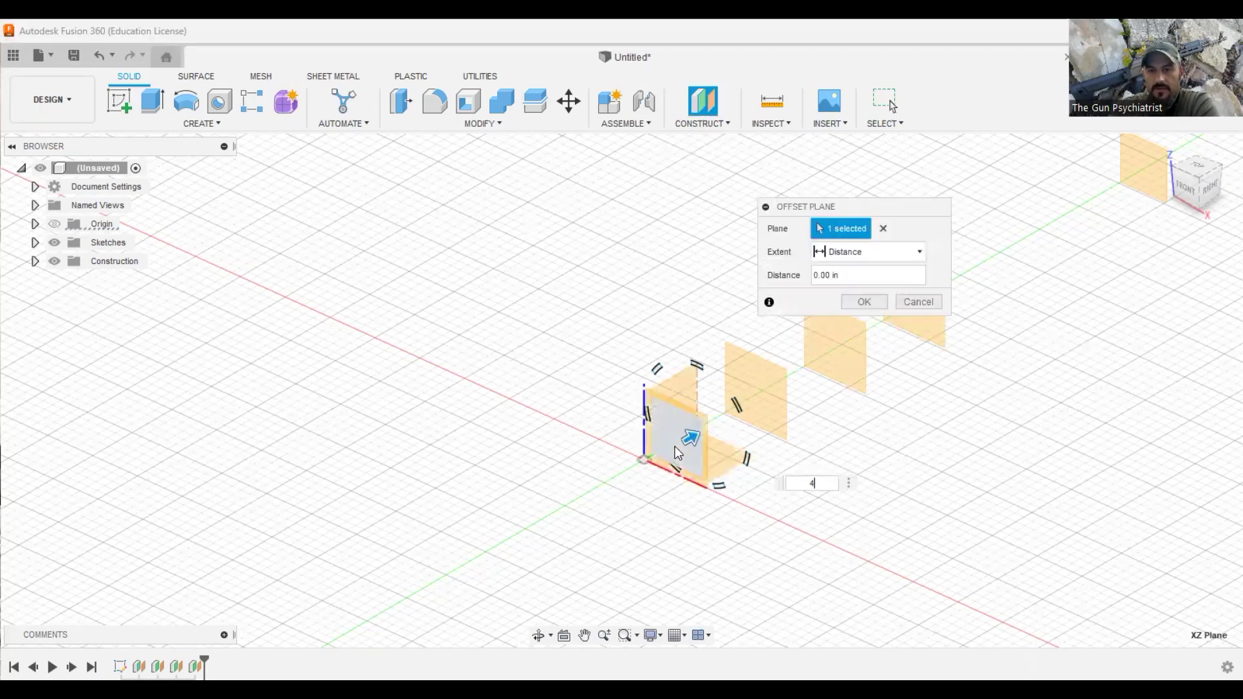
key("Return")
key("o")
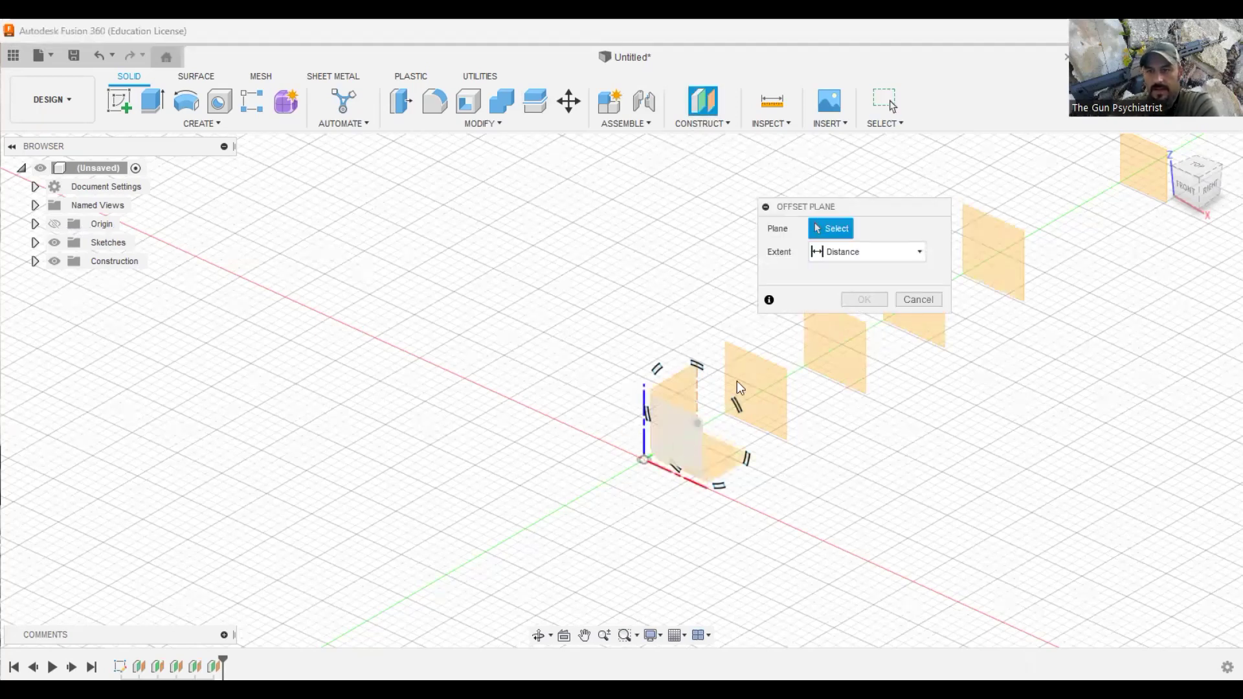
left_click(737, 382)
key("Return")
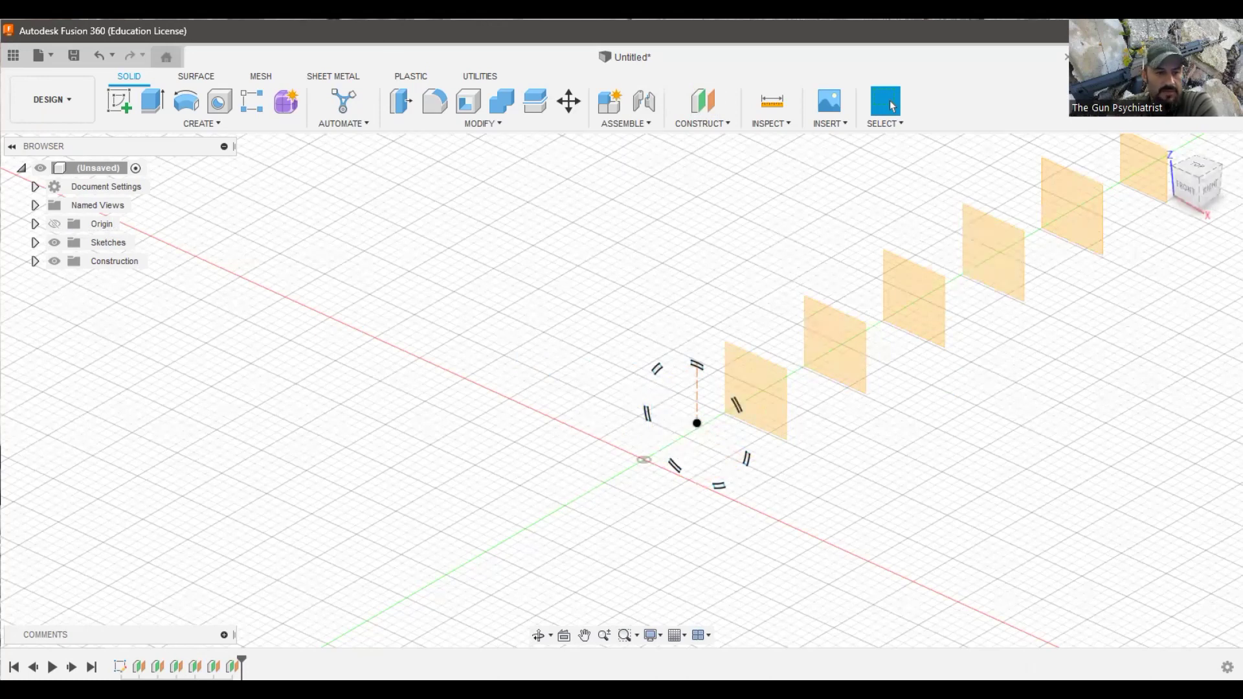
Select all six offset plane features in the design history and combine them into one group.
left_click(139, 667)
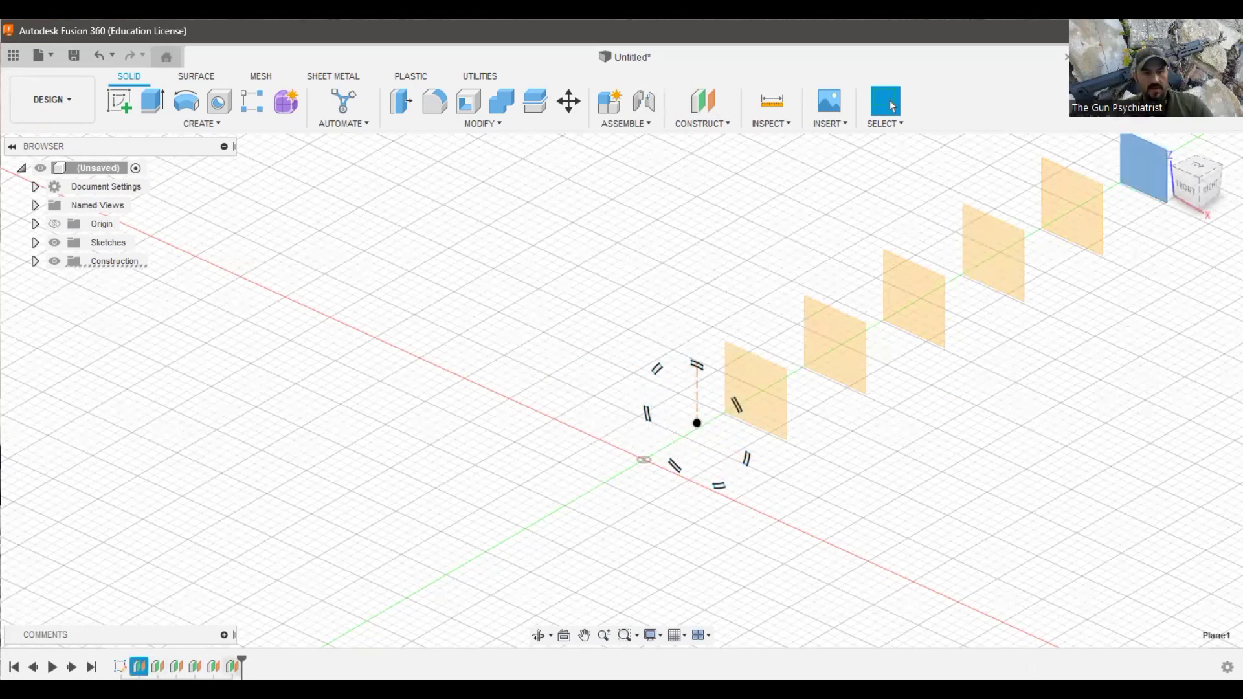
left_click(157, 667, "shift")
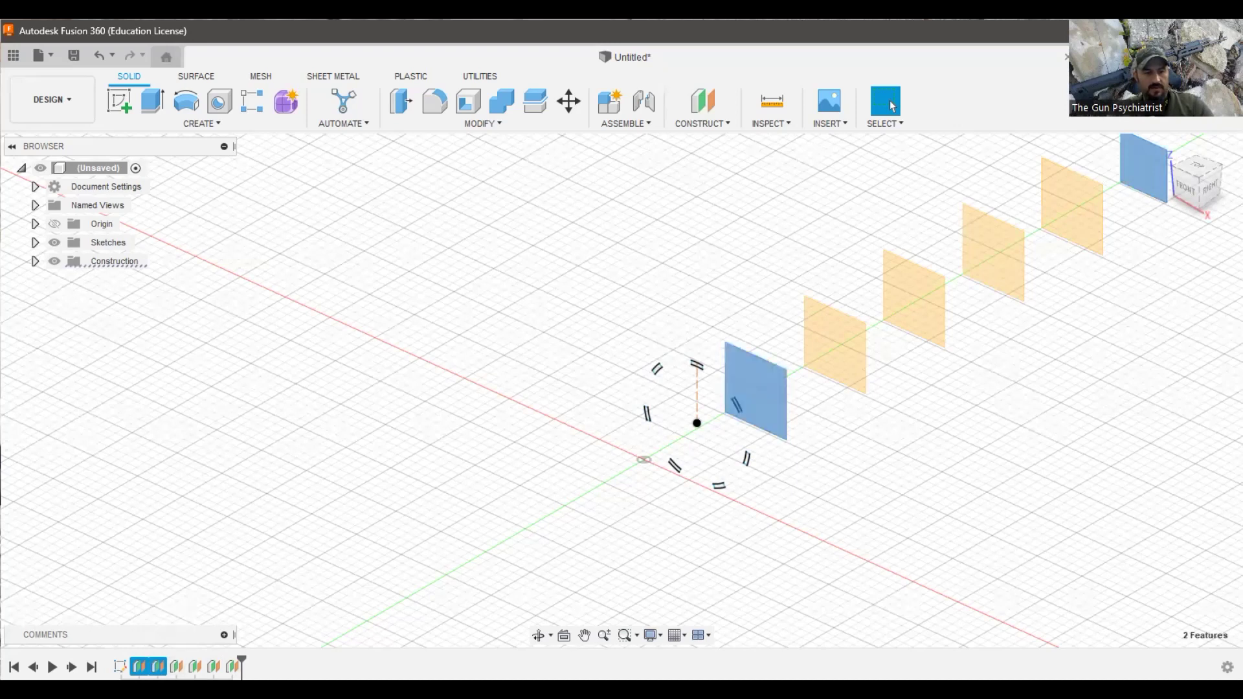
left_click(176, 667, "shift")
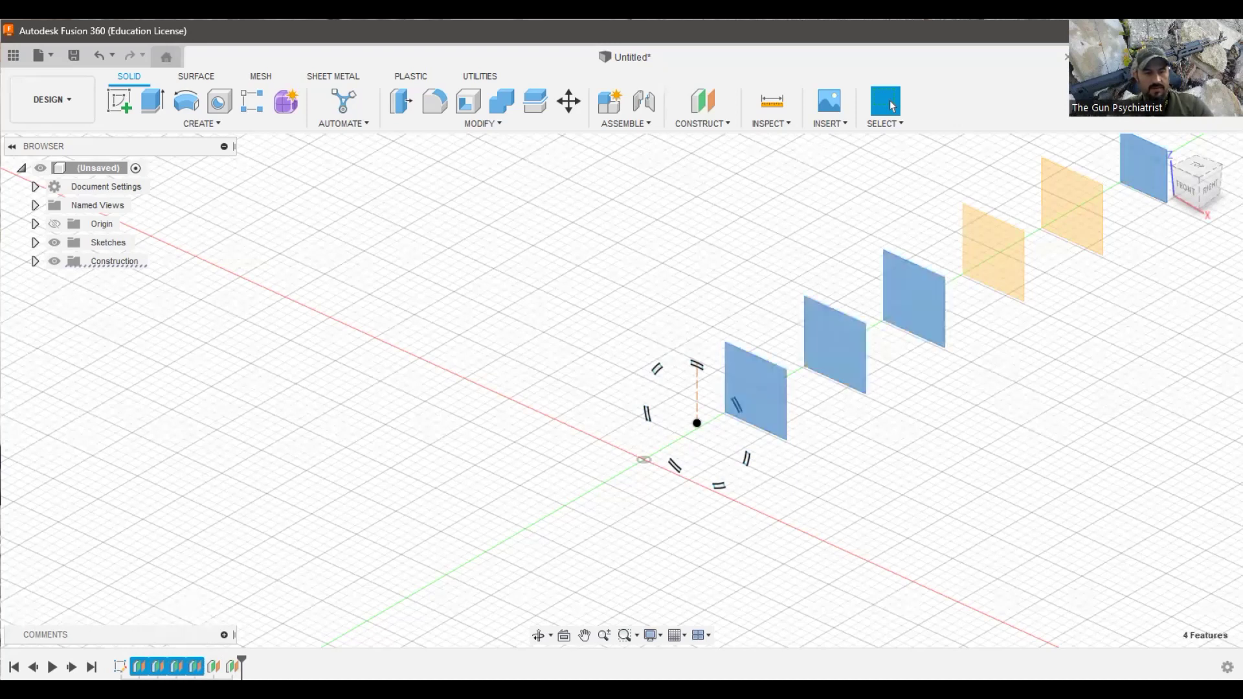
left_click(195, 666, "shift")
left_click(214, 666, "shift")
left_click(232, 666, "shift")
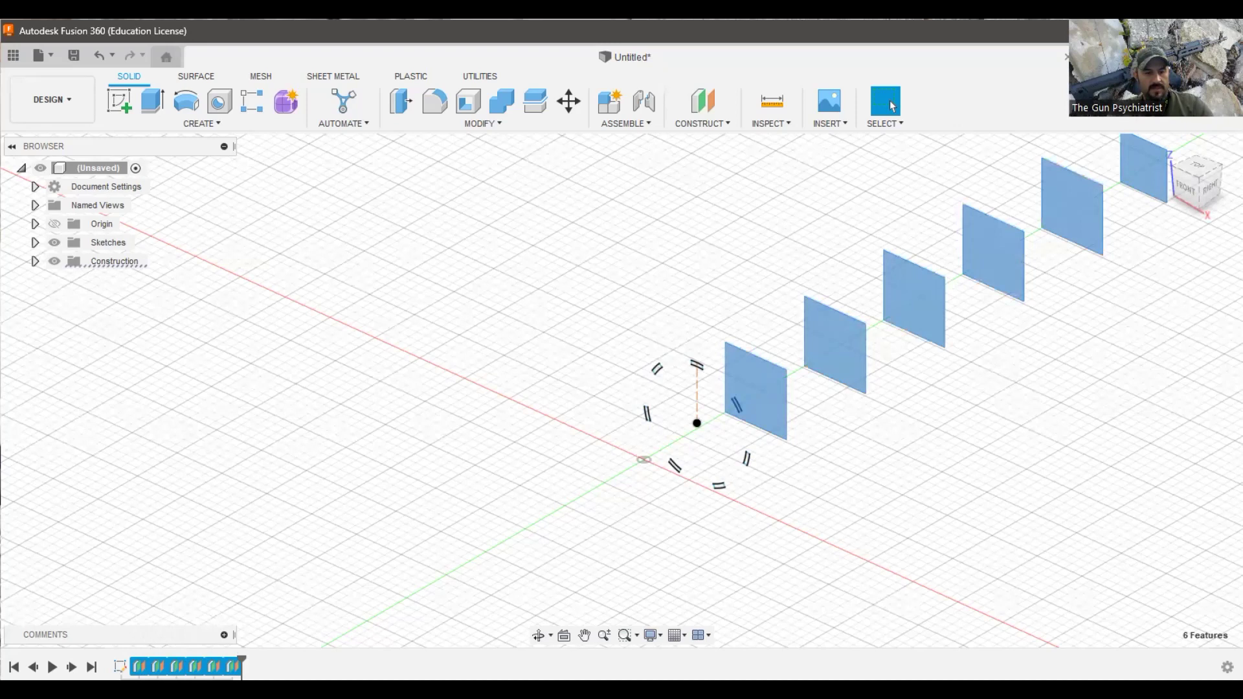
right_click(234, 666)
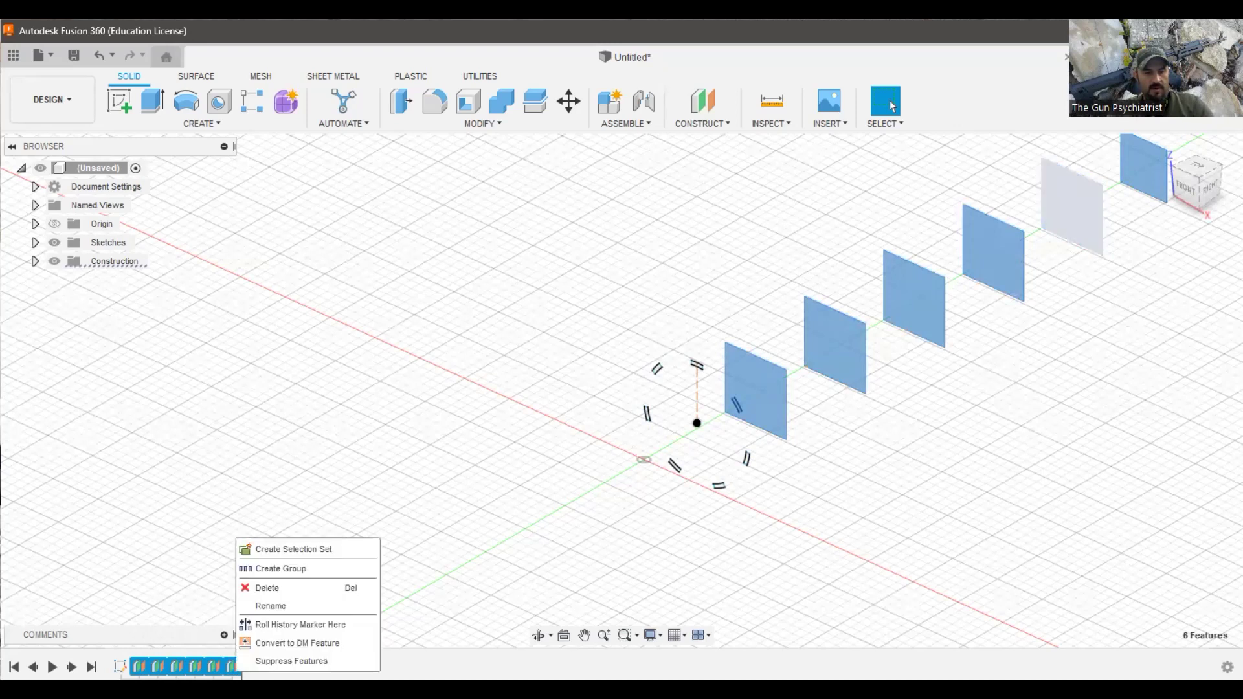
left_click(309, 569)
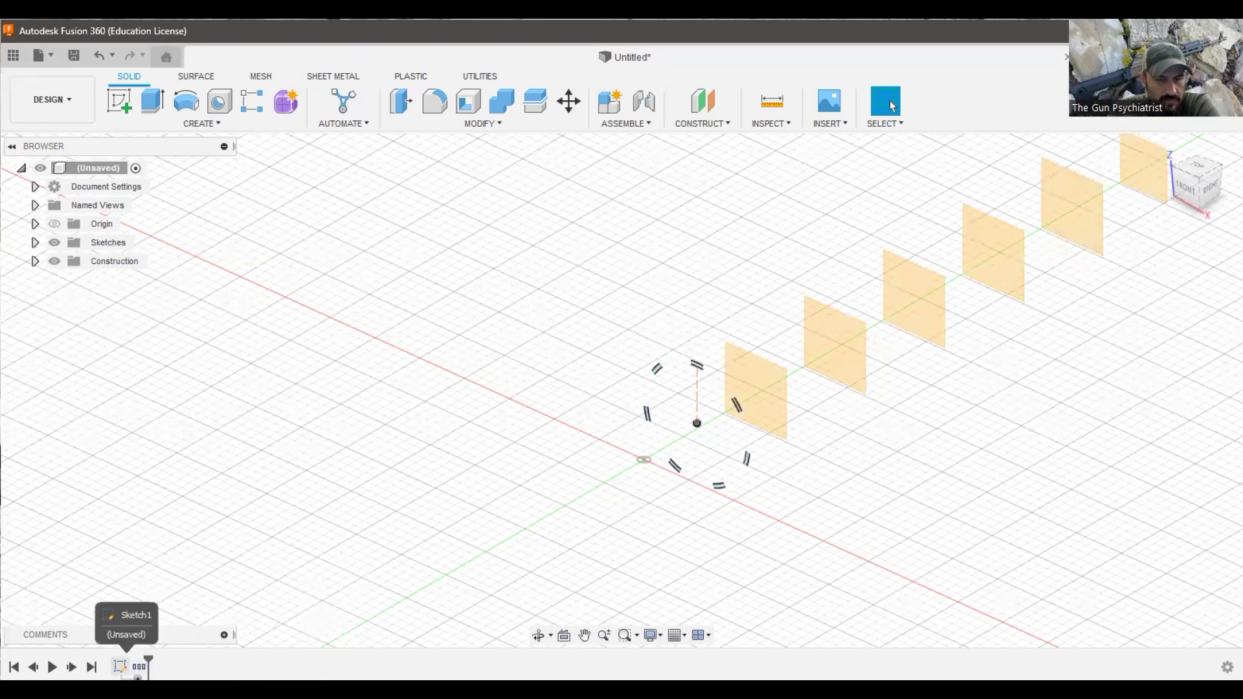
Reopen the original segment sketch, select and copy all of its geometry, and finish the sketch.
double_click(120, 666)
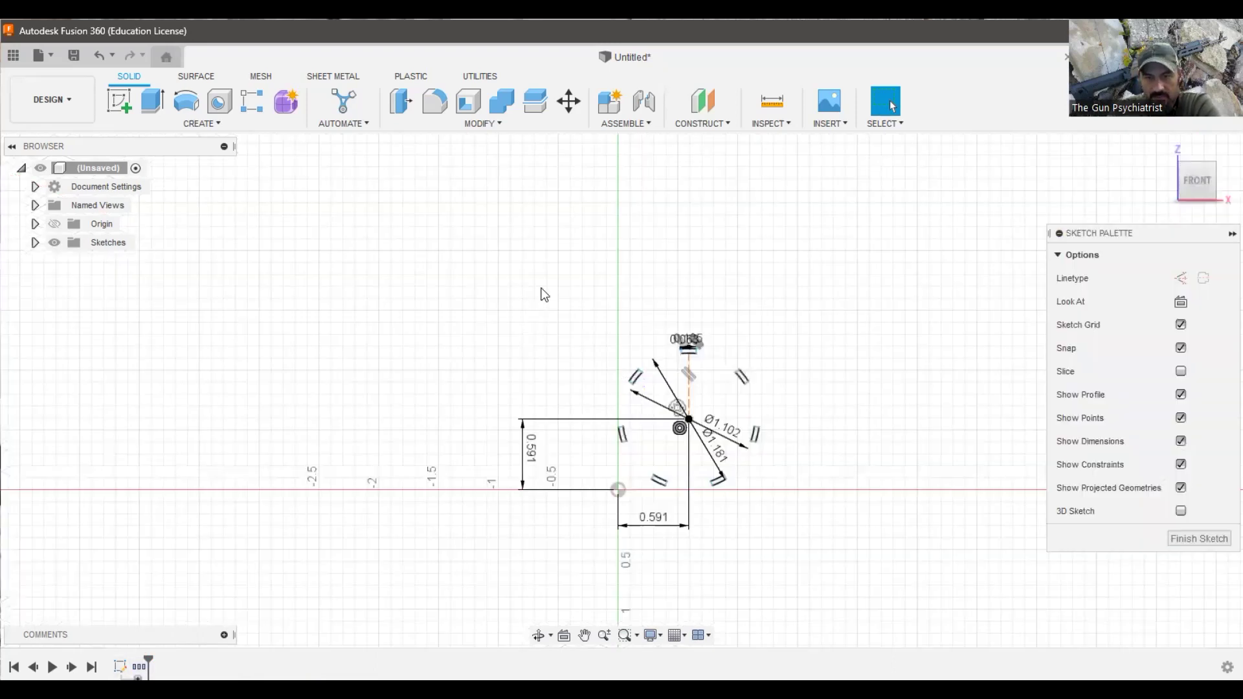
left_click_drag(874, 519, 873, 518)
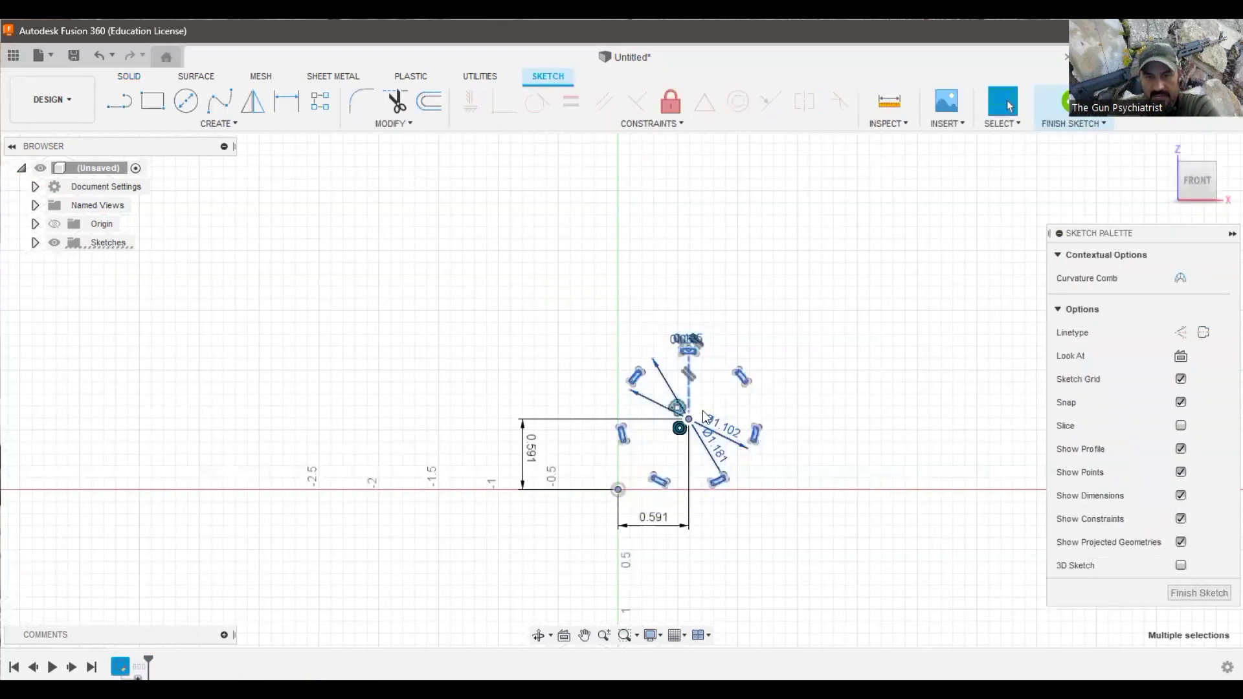
scroll(699, 356, "up", 3)
scroll(699, 319, "up", 3)
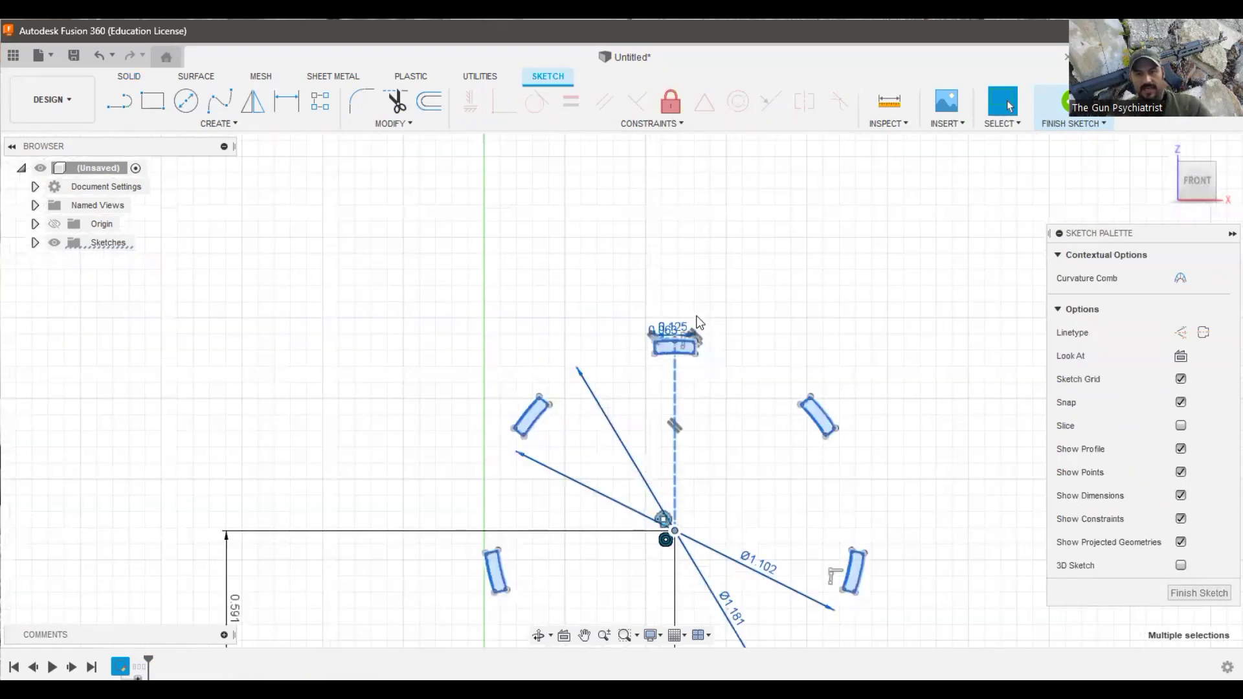
left_click(1061, 102)
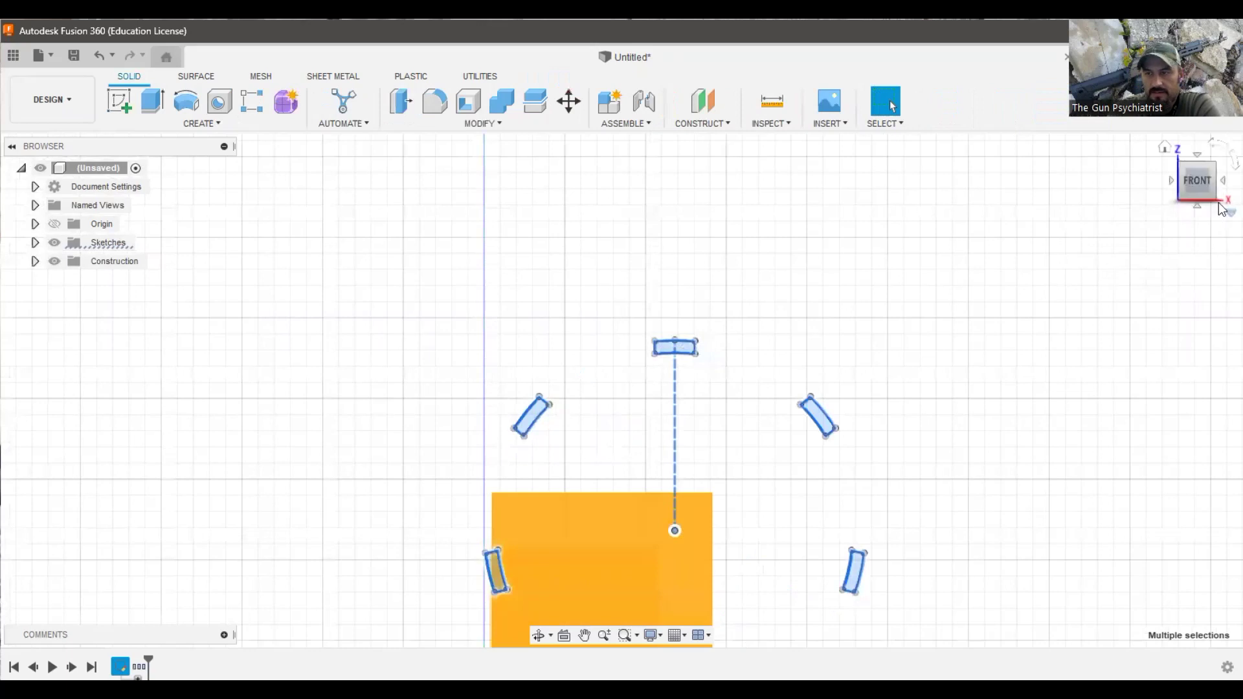
Start a sketch on the offset plane nearest the original sketch and paste the copied segments into it with a 30° Z rotation.
left_click_drag(1199, 180, 1185, 186)
left_click_drag(1078, 245, 634, 316)
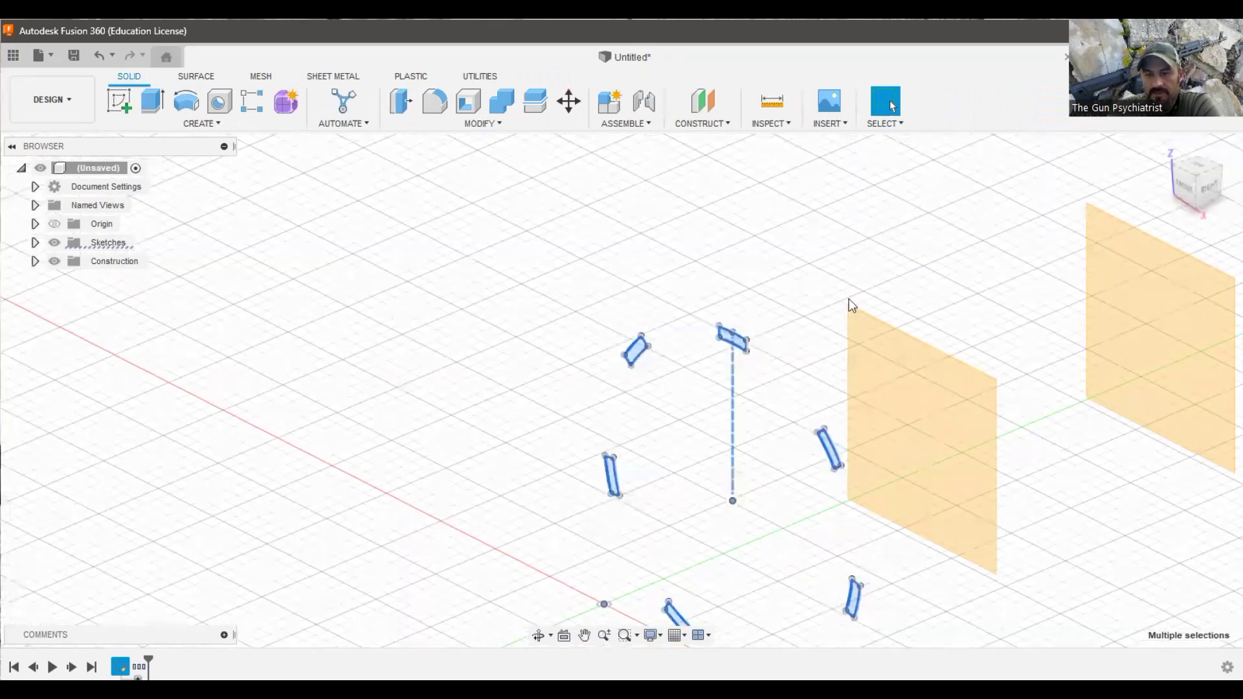
left_click(861, 323)
scroll(633, 318, "down", 2)
left_click(120, 102)
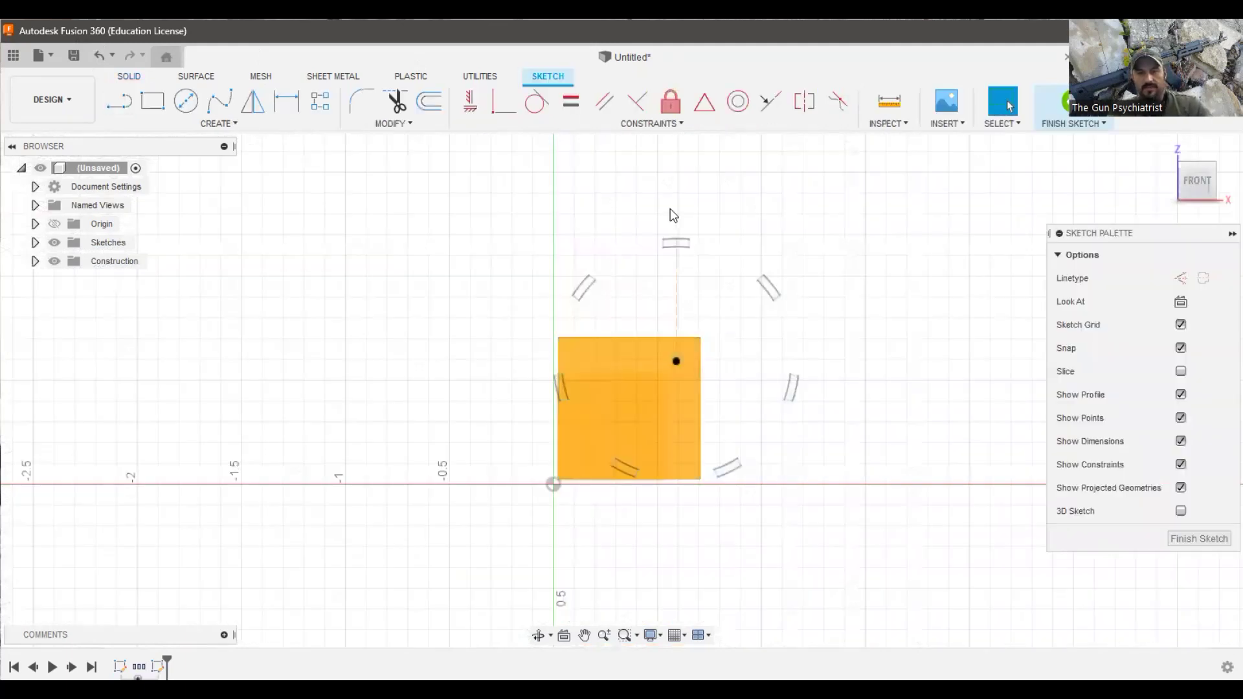
key("ctrl+a")
key("m")
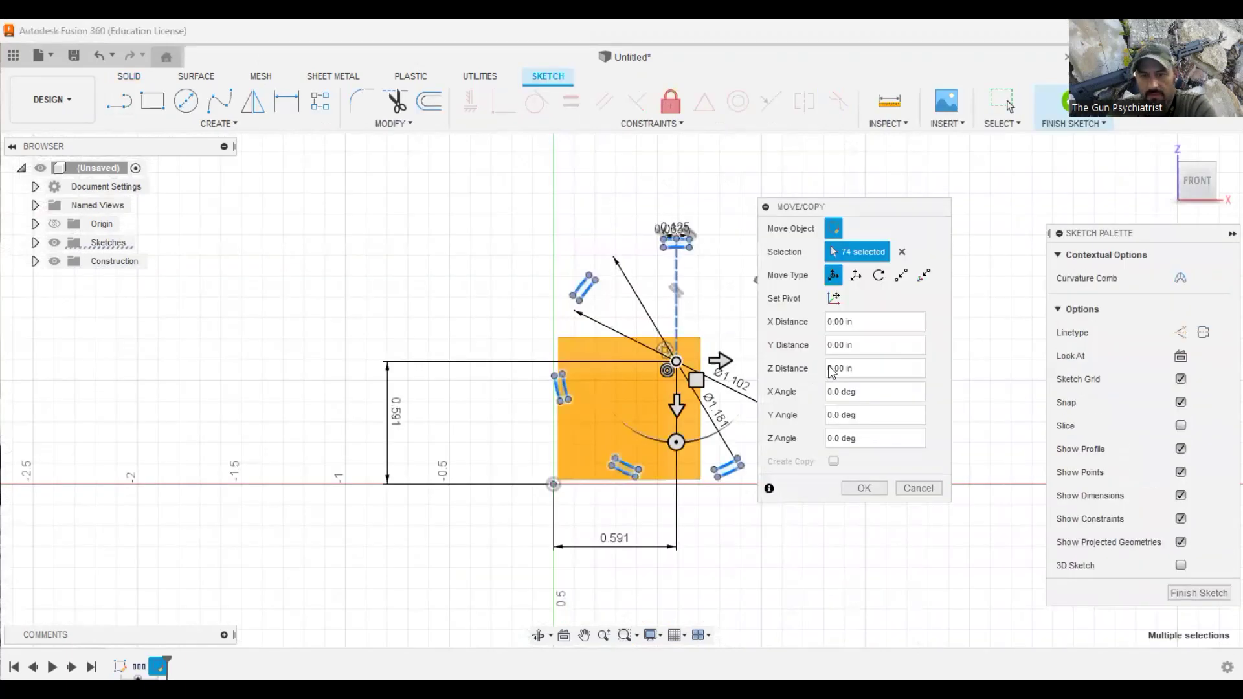
left_click(853, 438)
type("30")
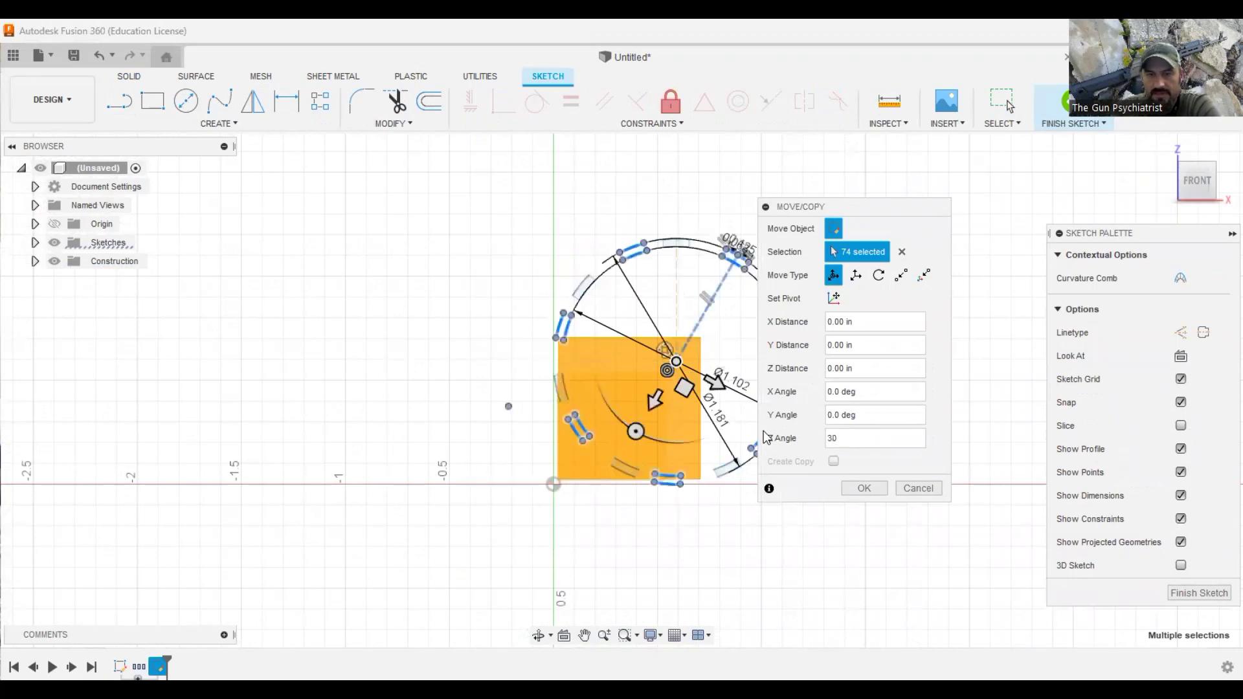
left_click(918, 488)
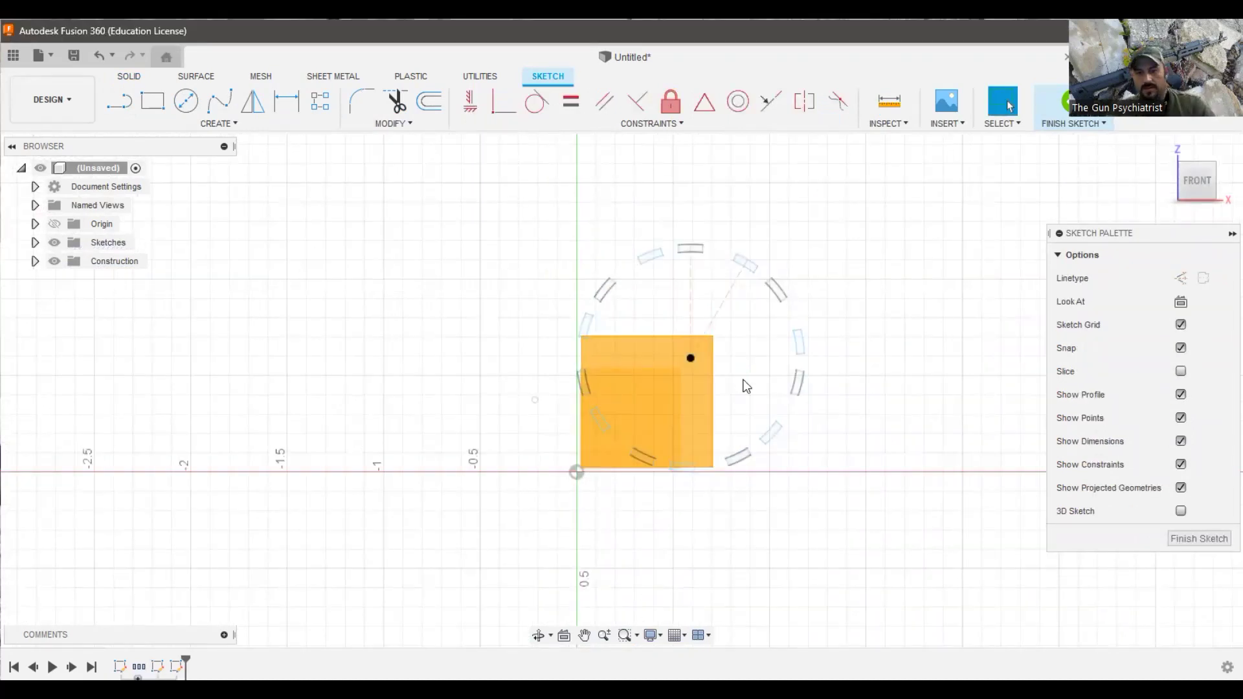
Paste the copied segments into the sketch on the second offset plane and rotate them further about Z.
key("ctrl+v")
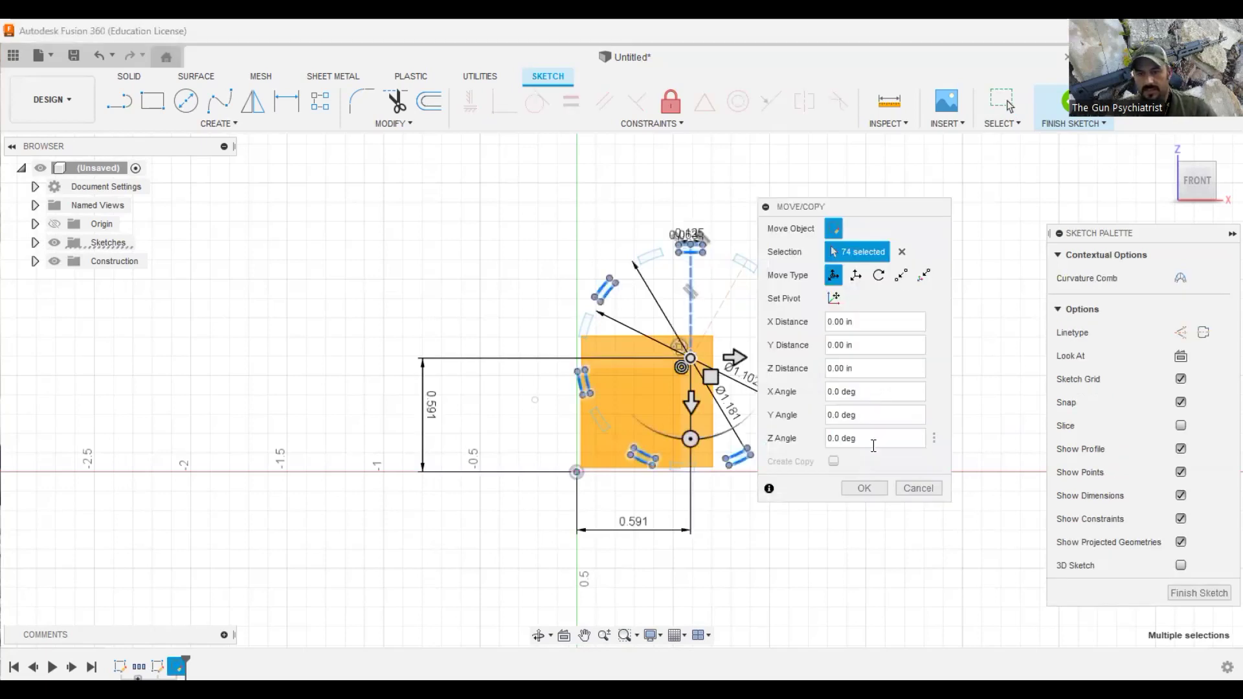
left_click_drag(872, 444, 802, 442)
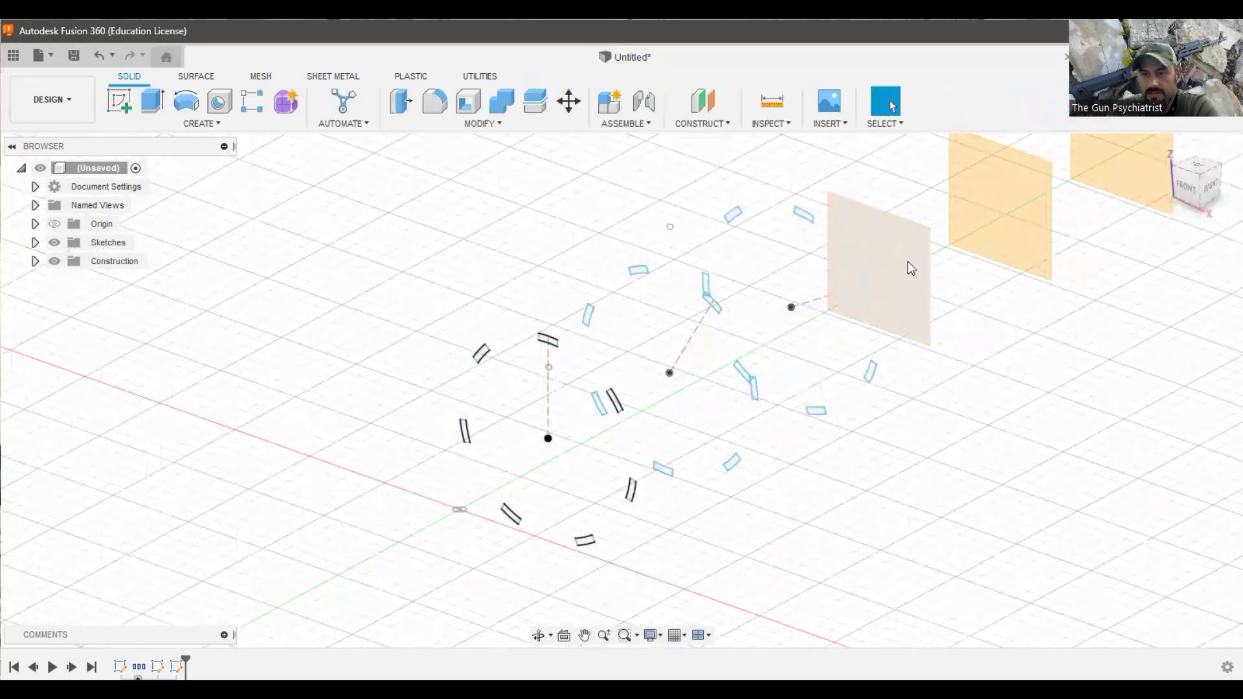
Start a sketch on the third offset plane, paste the copied segments into it and enter a 120° Z rotation.
left_click(908, 265)
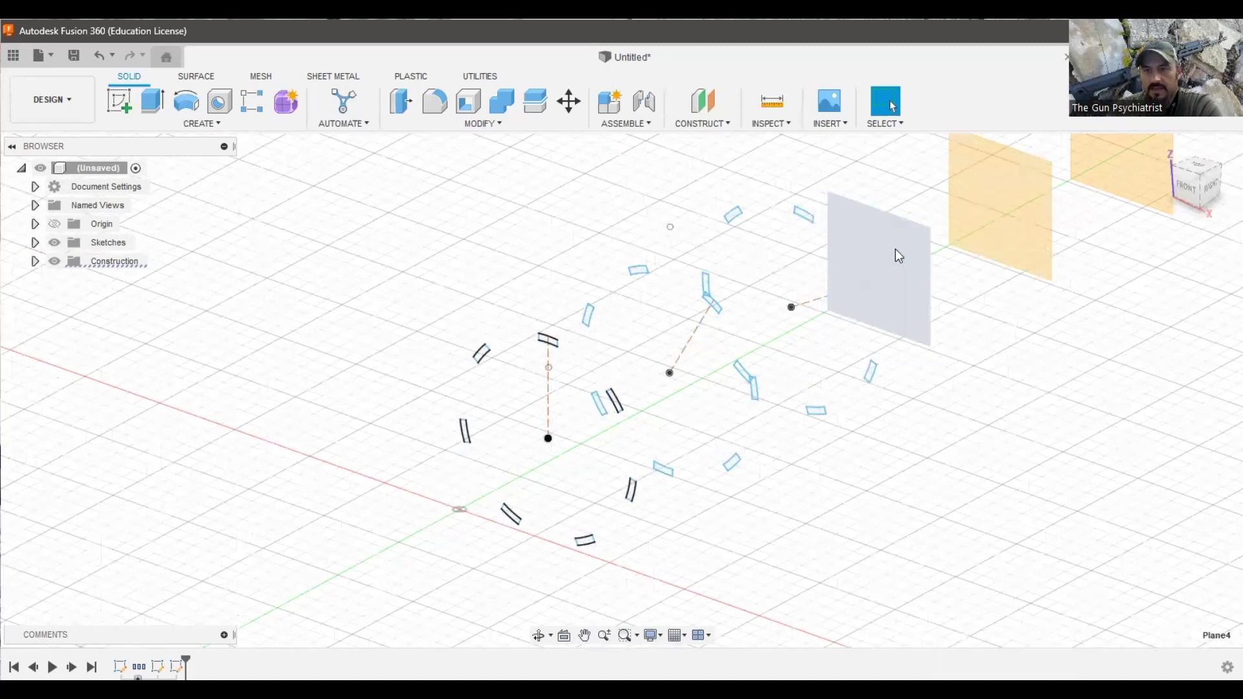
left_click(120, 102)
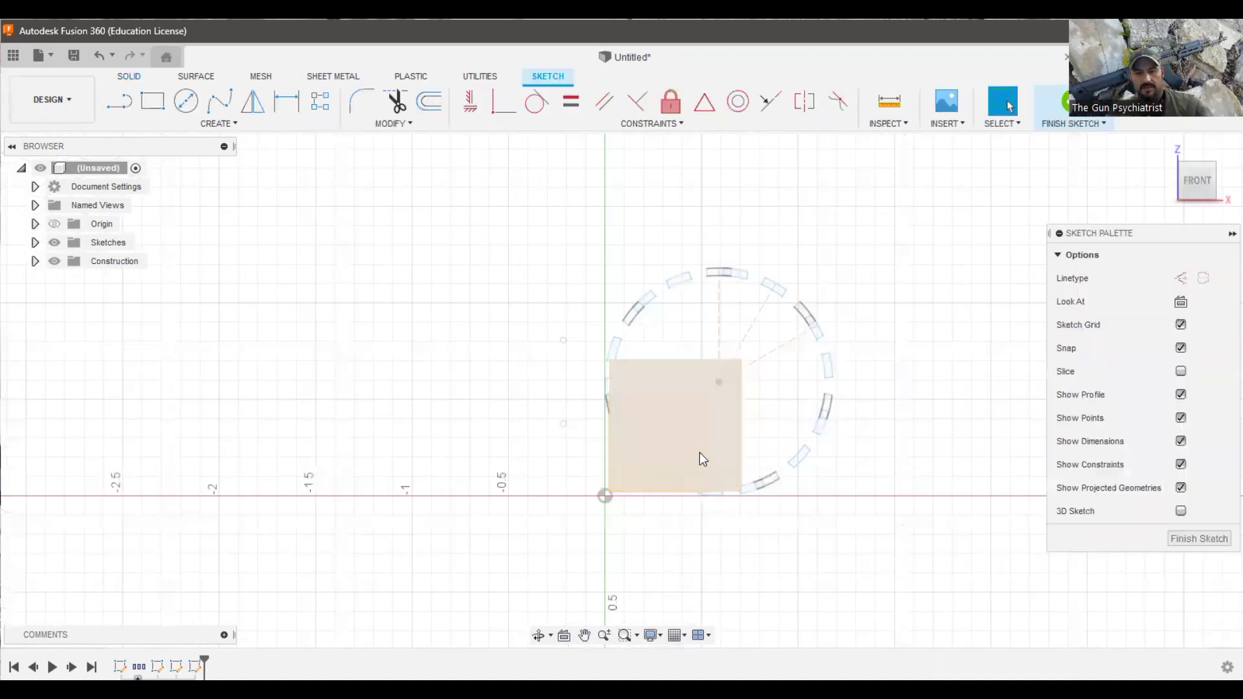
key("ctrl+a")
key("m")
middle_click_drag(622, 390, 576, 427, "shift")
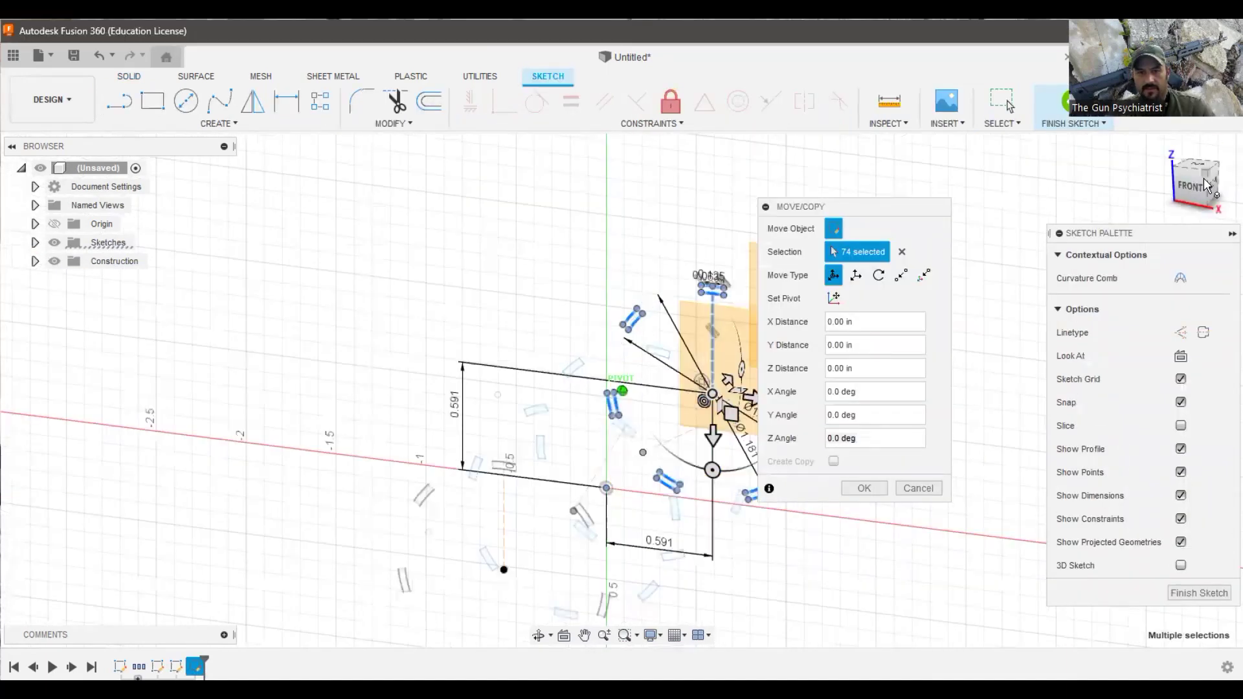
left_click_drag(1206, 185, 1203, 190)
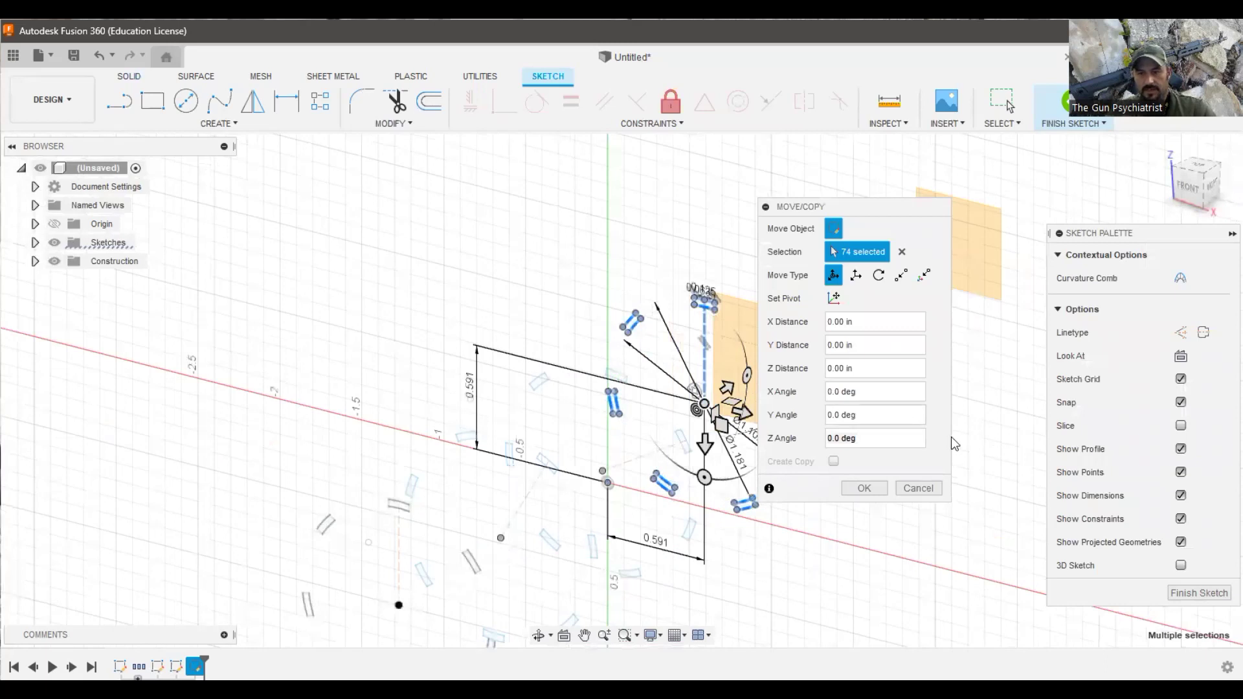
left_click(891, 437)
type("120")
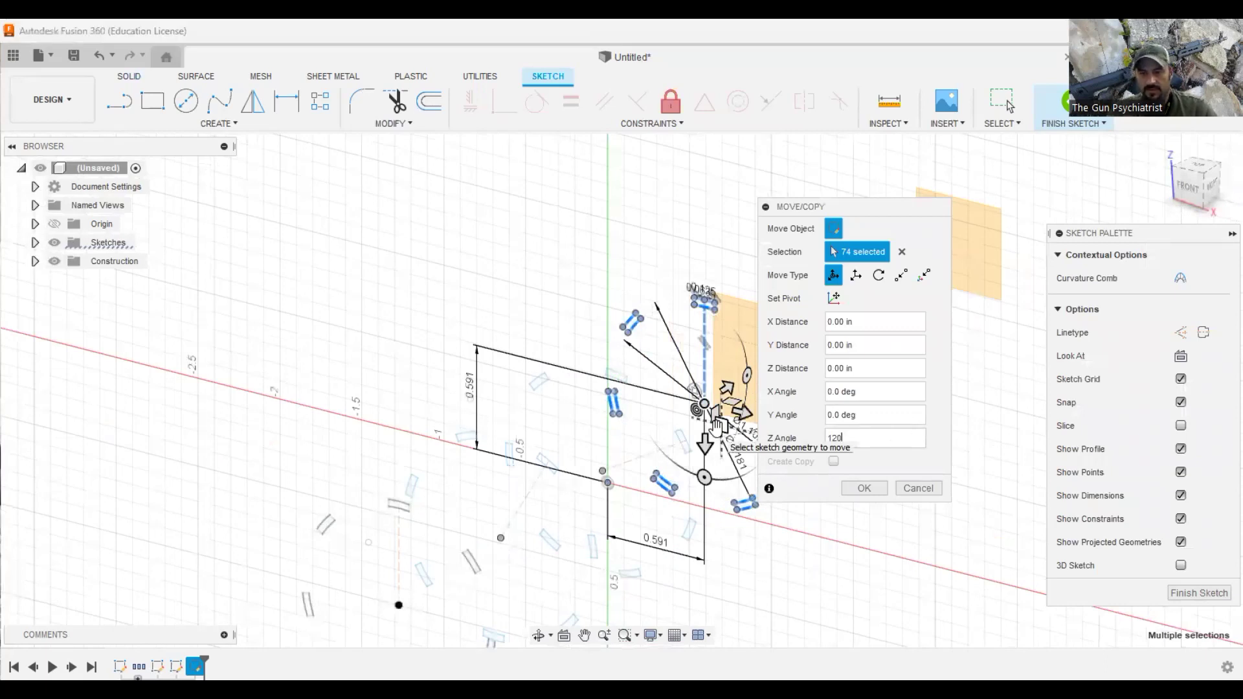
Set the Z rotation of the segments pasted on the next offset plane to 150°.
key("BackSpace")
key("BackSpace")
type("50")
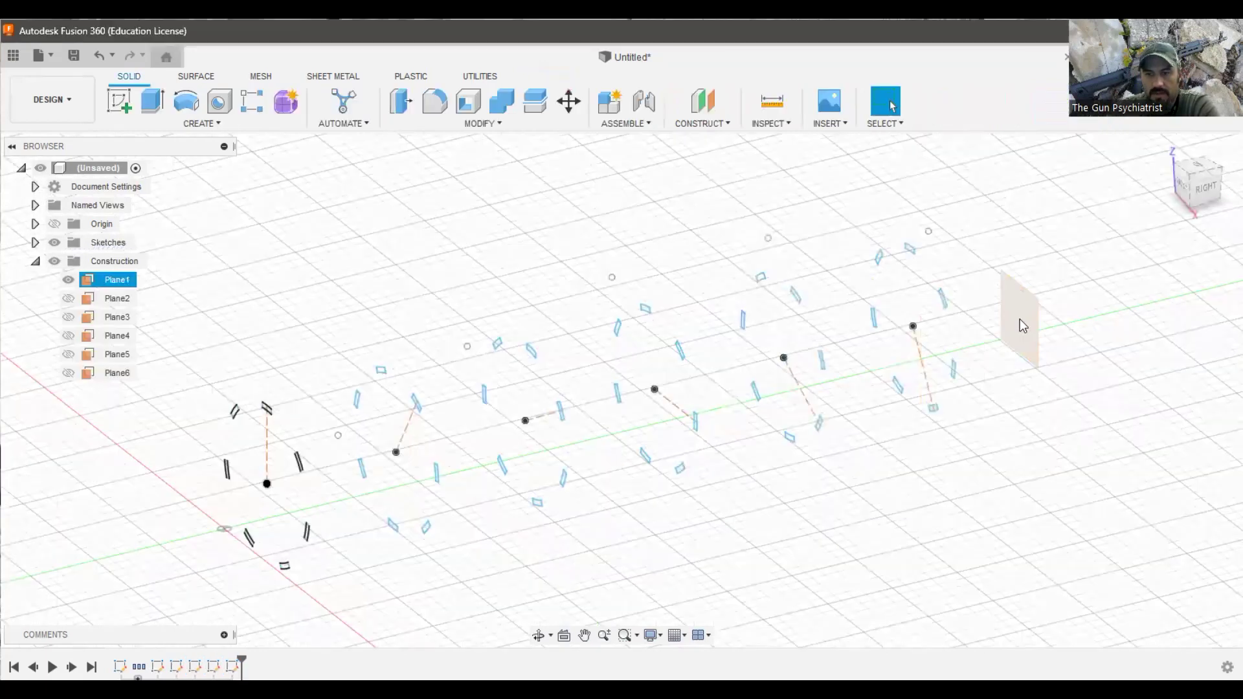
Start a sketch on Plane1, the farthest offset plane, and paste a further rotated copy of the segments into it.
left_click(1016, 321)
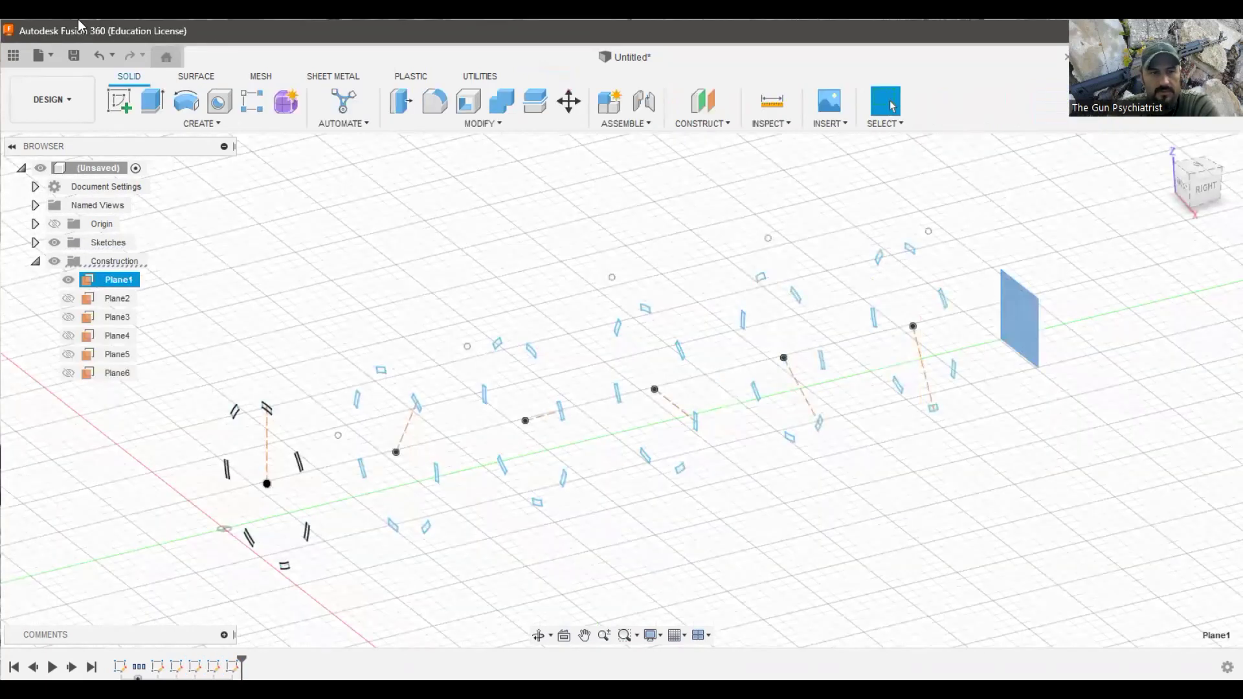
left_click(118, 102)
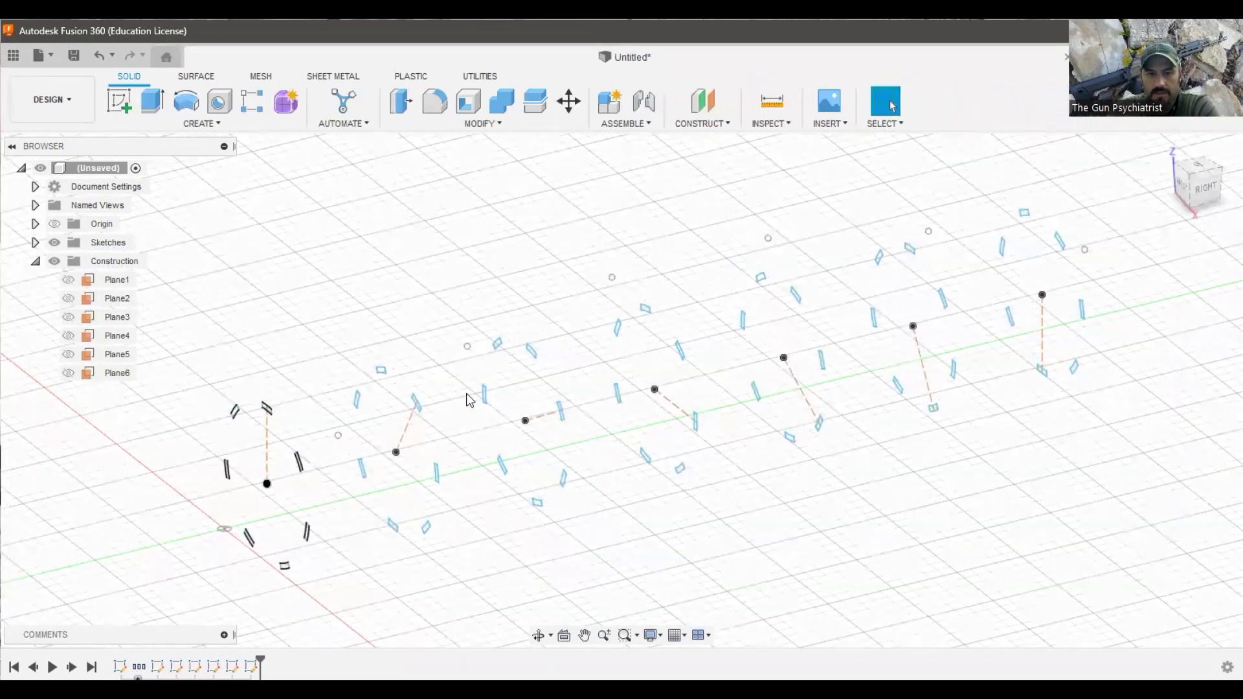
Start a Loft and pick the top segment of the original ring and its rotated counterparts on the first two offset planes as profiles.
scroll(518, 410, "down", 2)
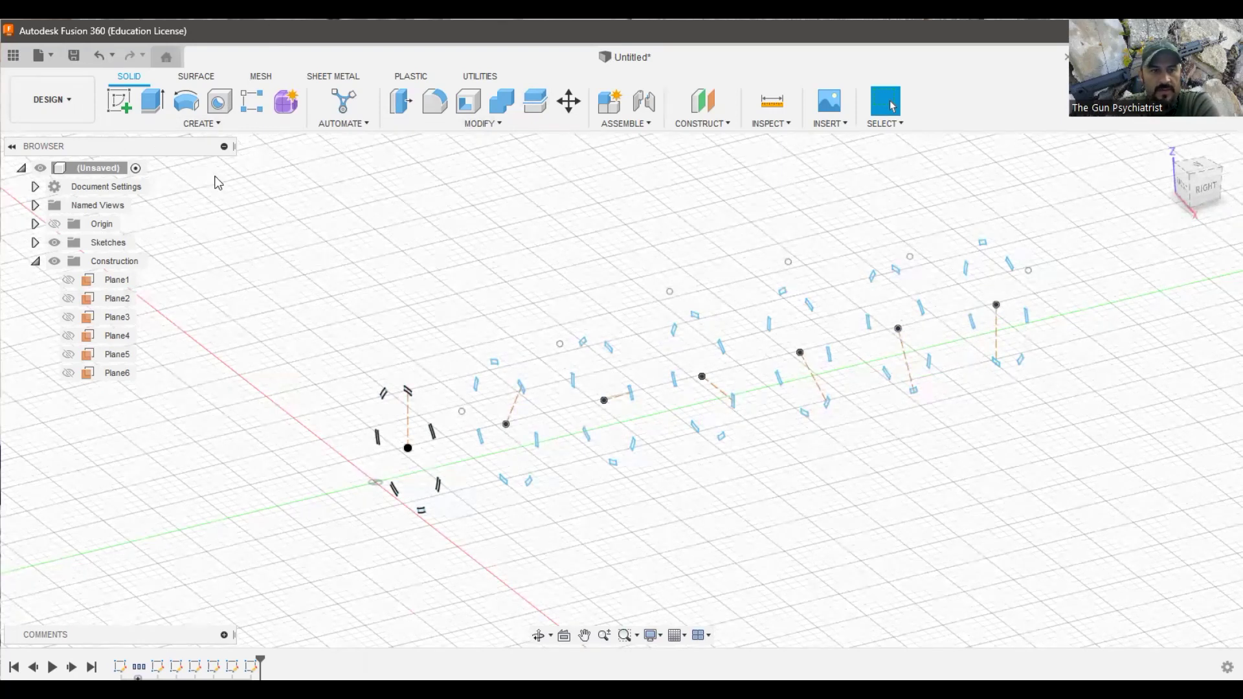
left_click(211, 123)
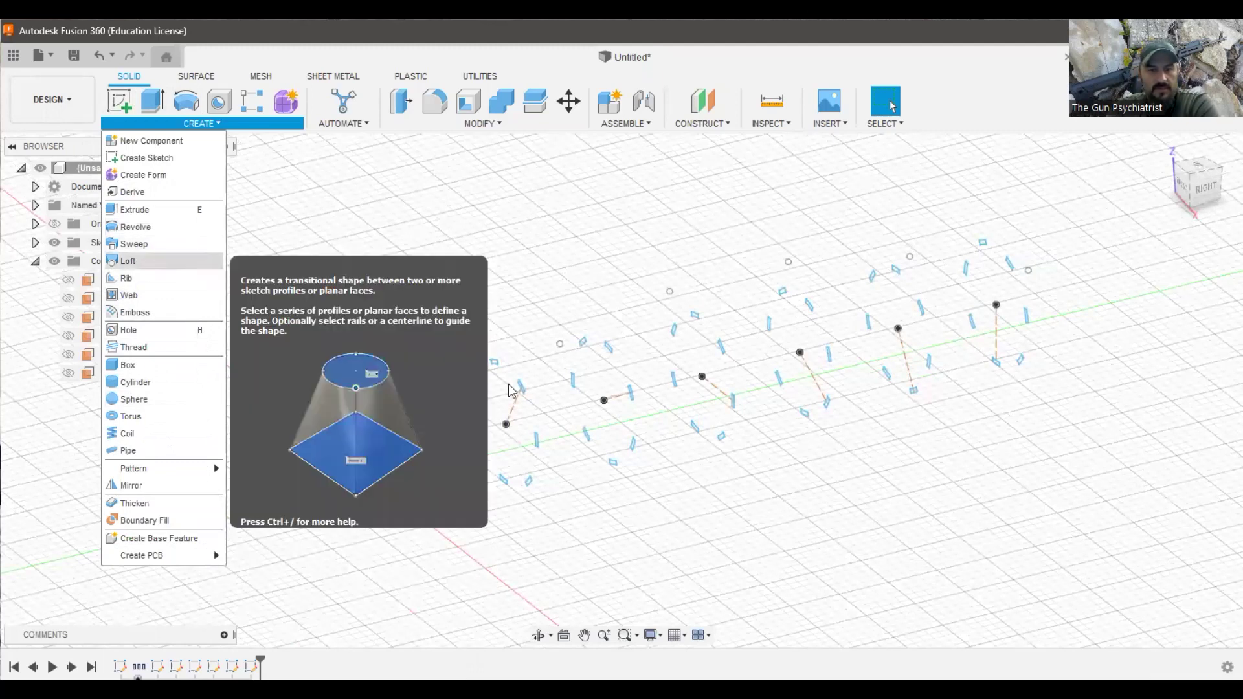
left_click(155, 265)
scroll(407, 396, "up", 2)
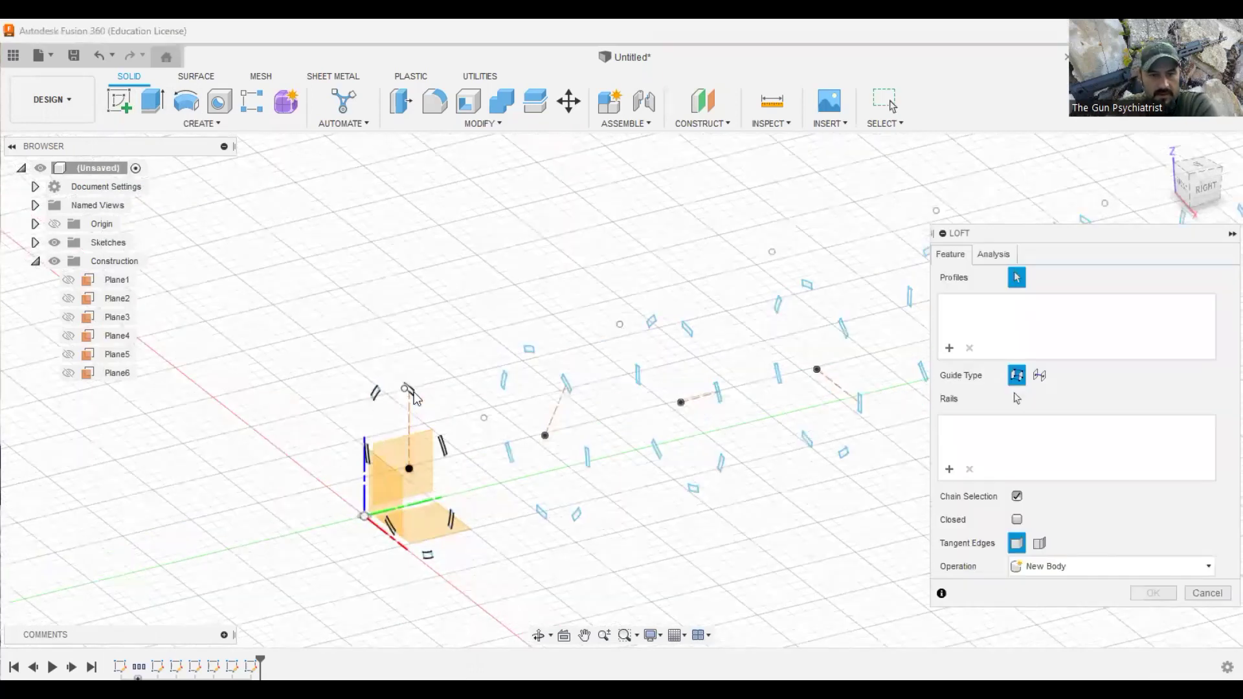
scroll(415, 391, "up", 3)
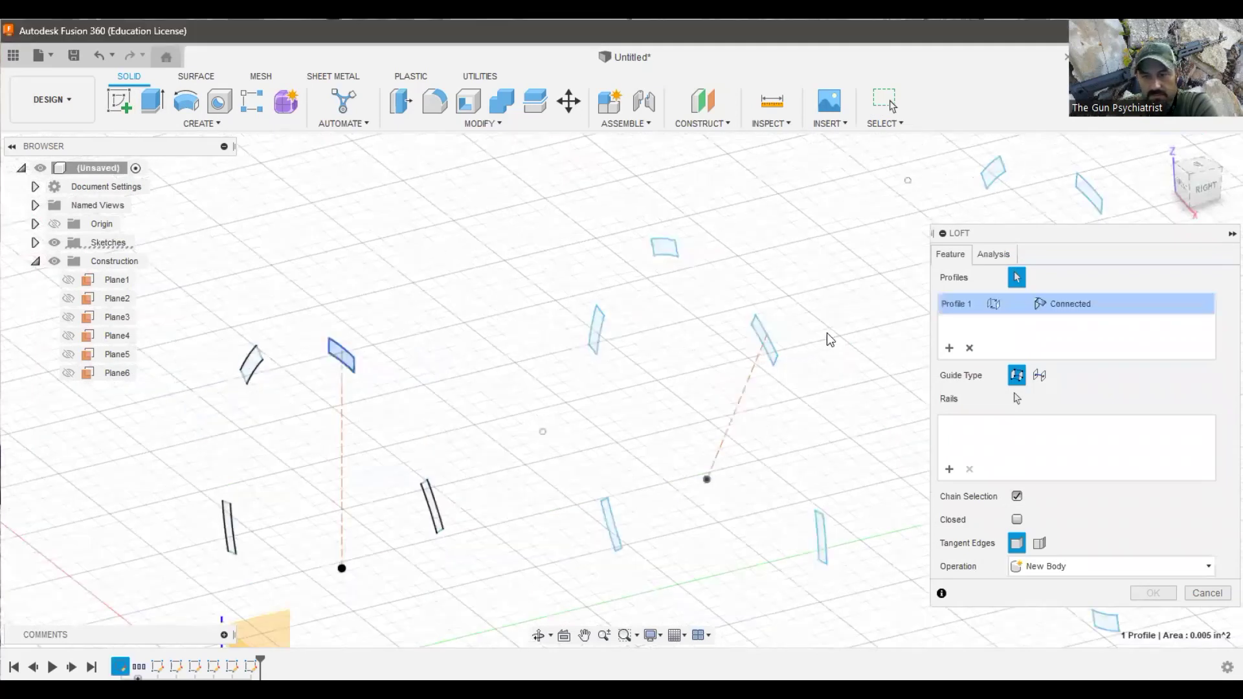
scroll(842, 346, "up", 3)
left_click(855, 349)
scroll(301, 333, "down", 1)
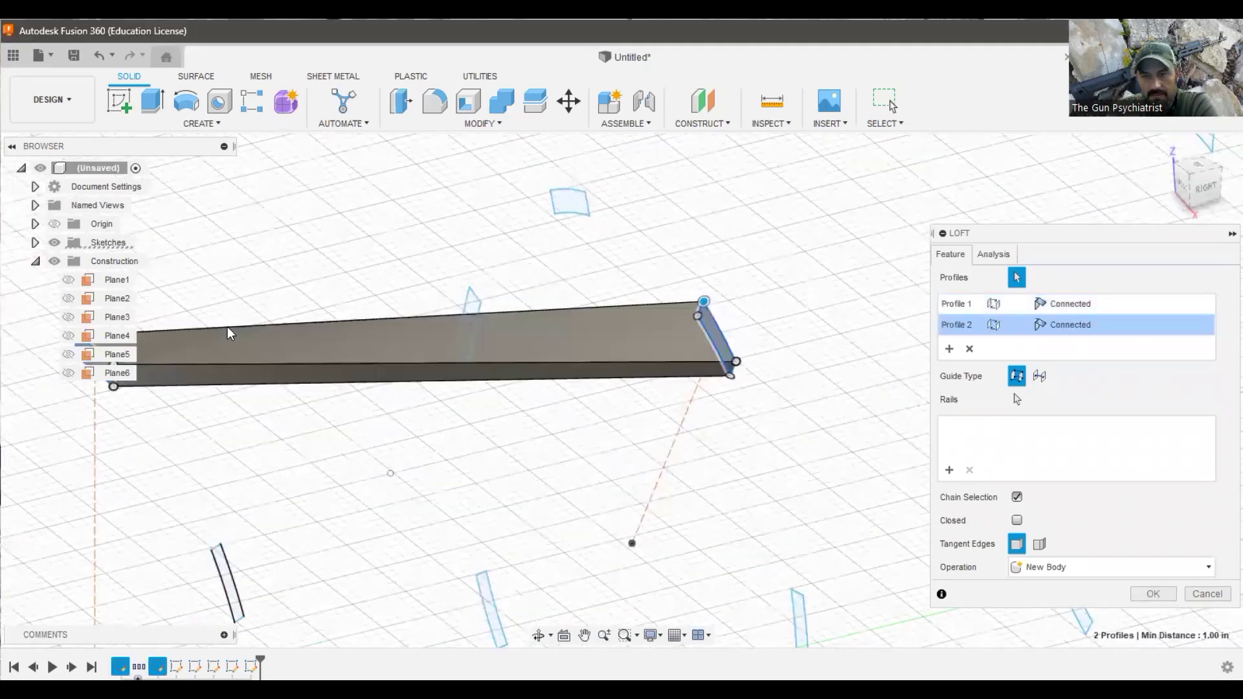
scroll(190, 336, "down", 2)
scroll(810, 360, "up", 3)
left_click(810, 361)
Add the matching rotated segments on the remaining four offset planes as loft profiles four through seven.
scroll(261, 372, "down", 3)
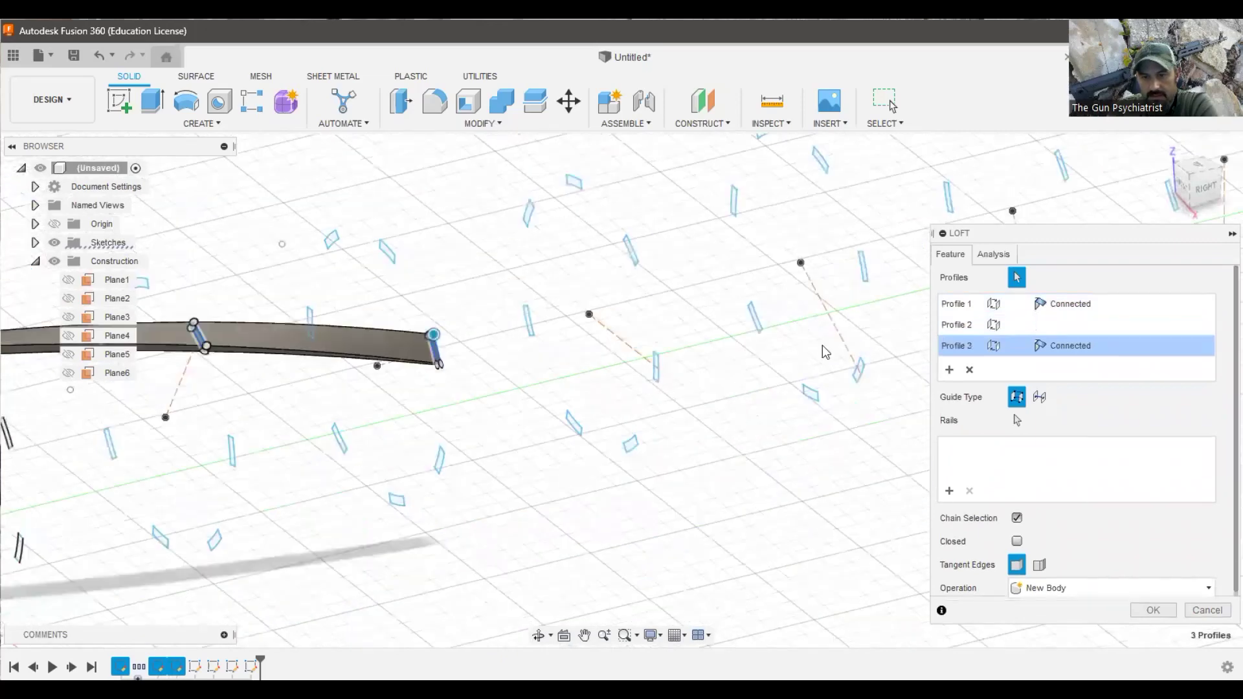
scroll(528, 354, "up", 3)
left_click(840, 386)
scroll(372, 364, "down", 1)
scroll(278, 479, "down", 2)
scroll(809, 433, "up", 3)
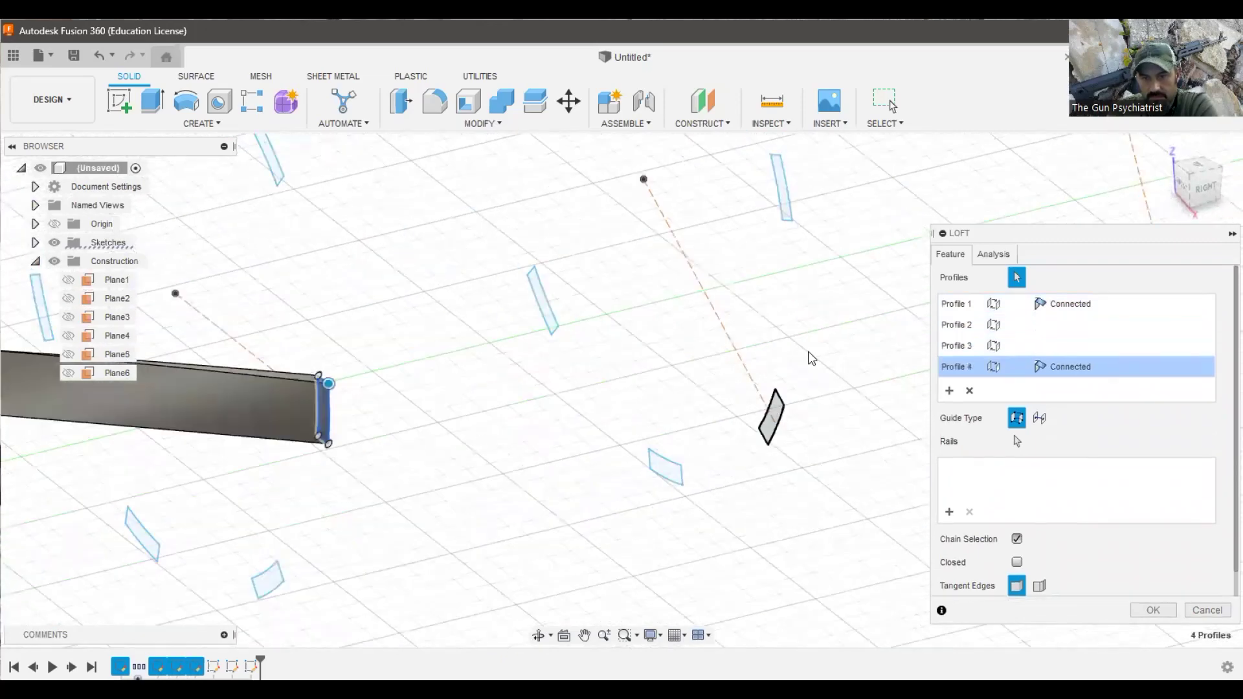
left_click(771, 416)
middle_click_drag(738, 358, 195, 465)
left_click(643, 466)
middle_click_drag(588, 448, 114, 569)
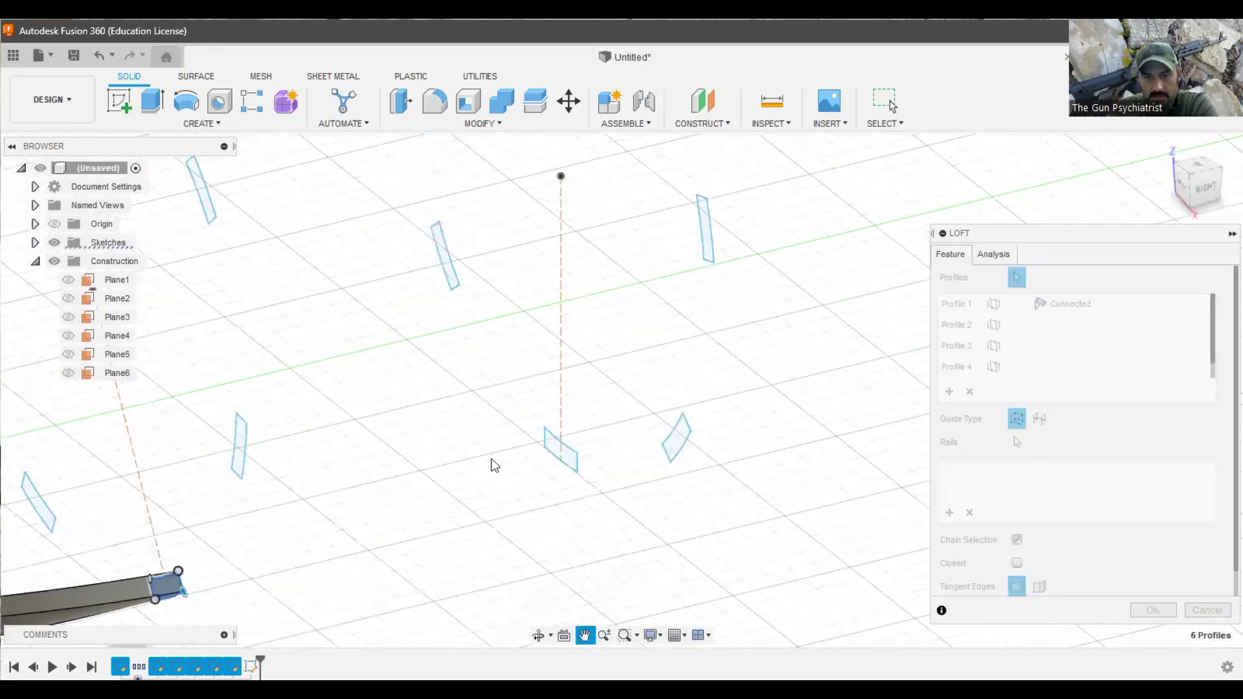
left_click(551, 453)
scroll(815, 385, "down", 3)
scroll(800, 365, "down", 2)
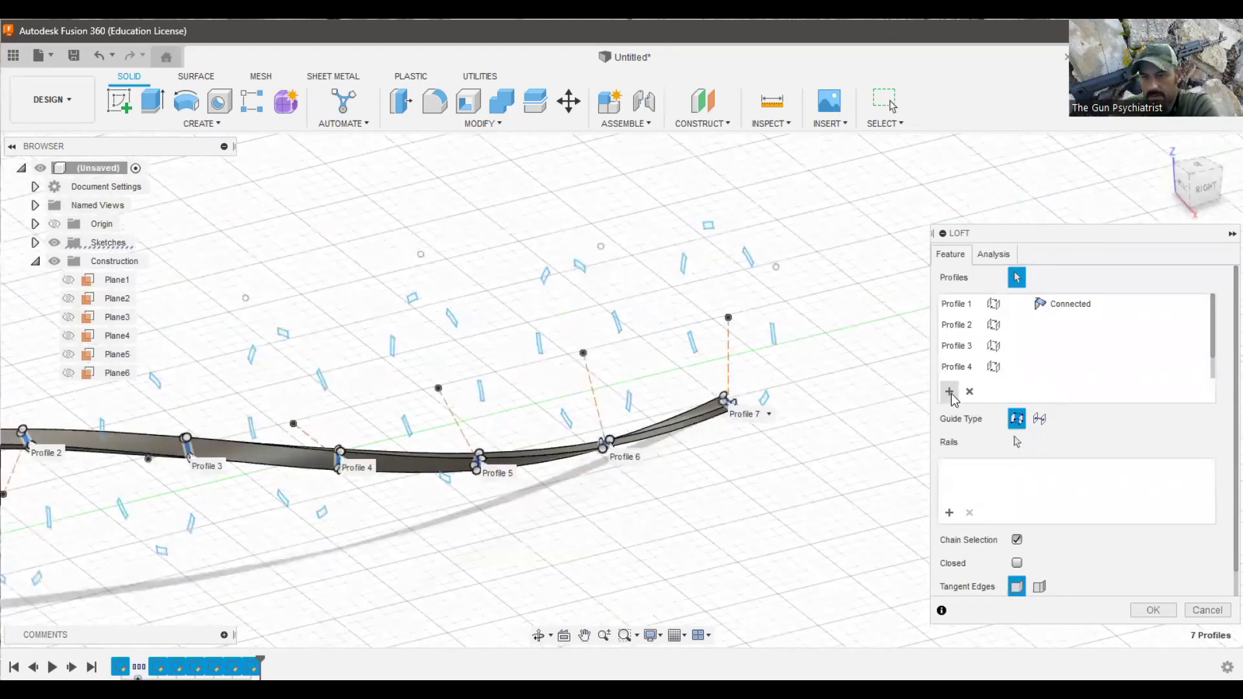
Try adding the neighbouring segment of the original ring as an eighth profile, remove it and finish the seven-profile loft as a new body.
scroll(791, 214, "down", 1)
scroll(195, 441, "up", 5)
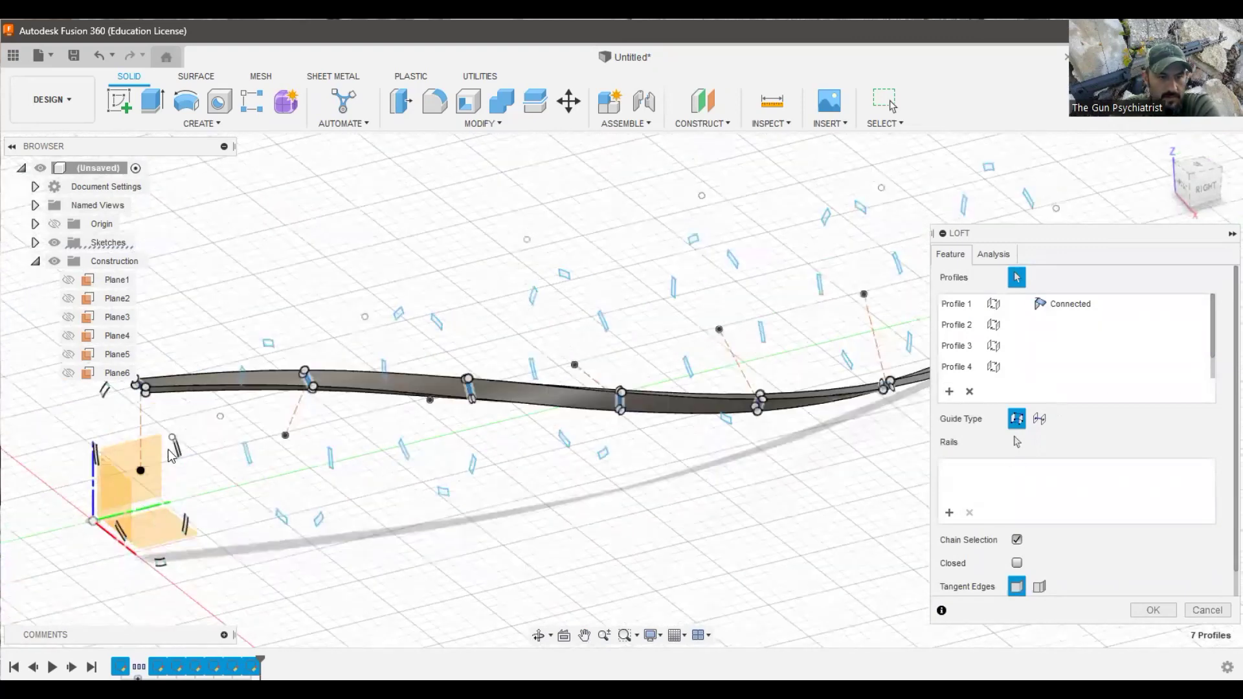
left_click(187, 445)
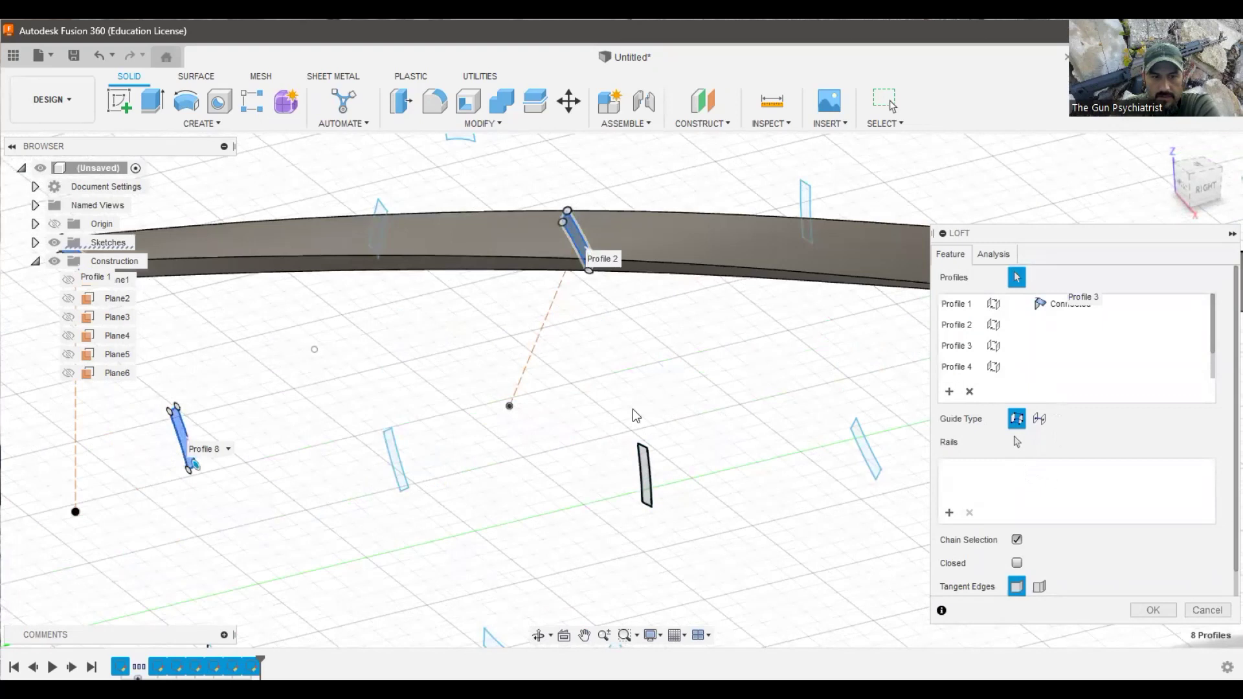
left_click(969, 392)
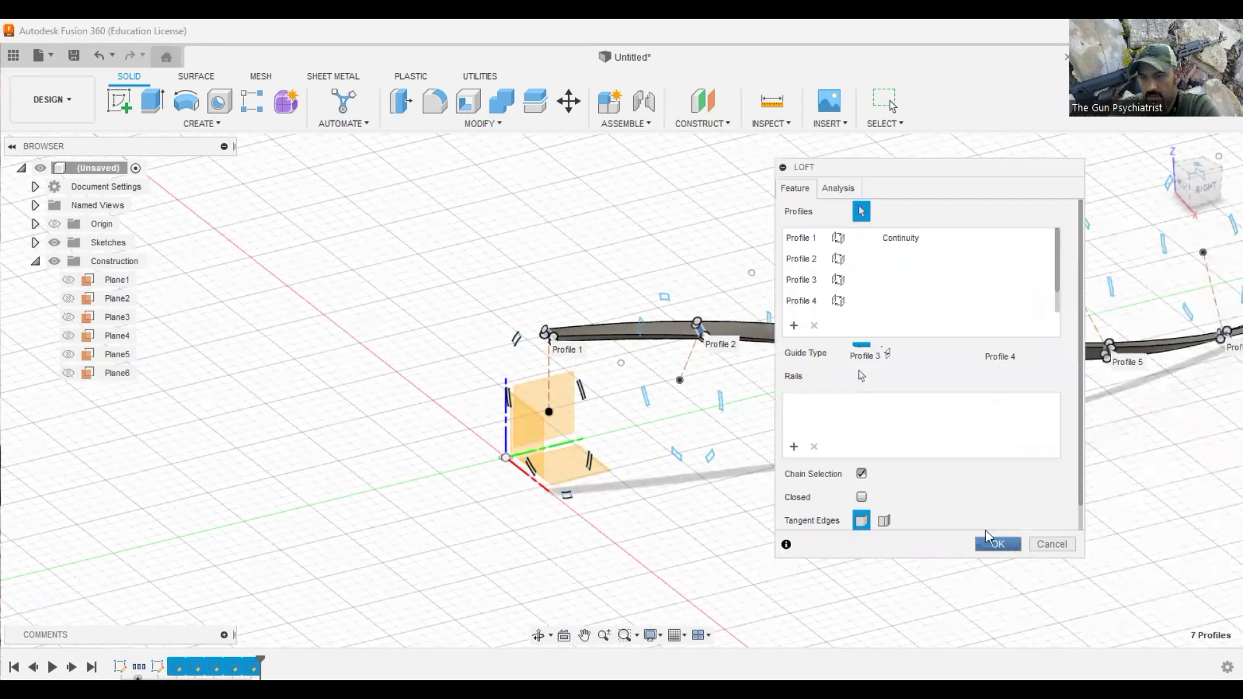
left_click(989, 541)
Expand the sketch list, collapse the construction planes and make all seven ring sketches visible again.
right_click(414, 382)
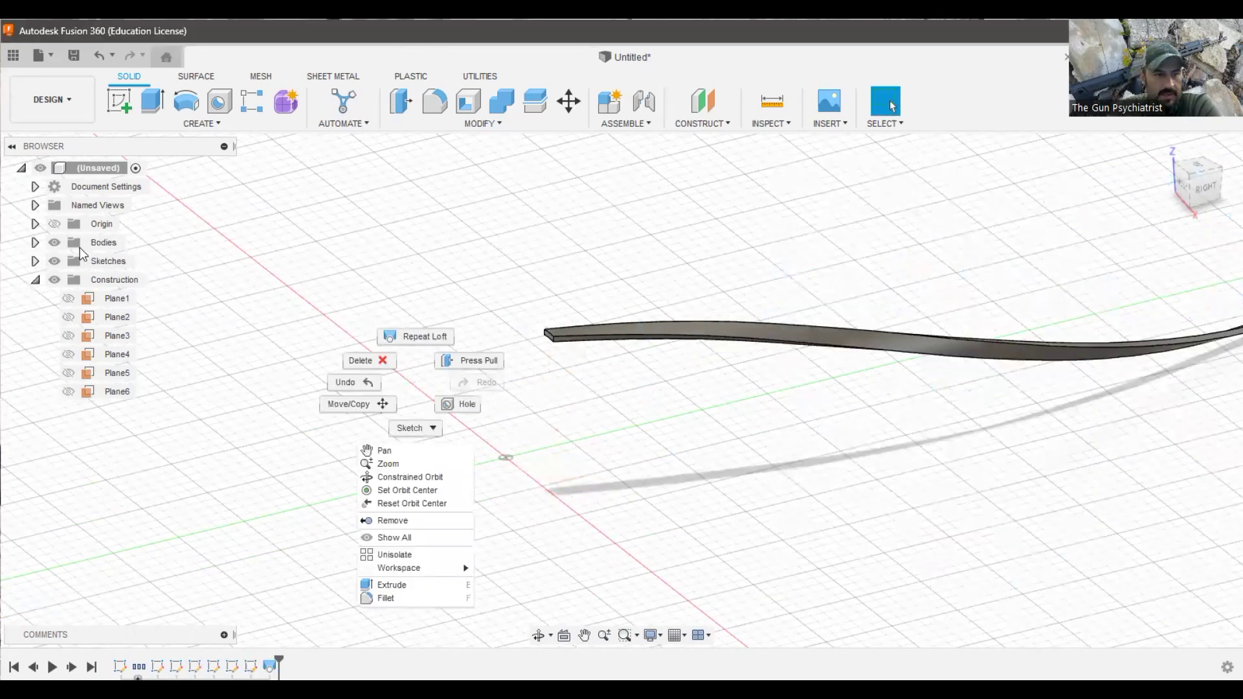
left_click(34, 266)
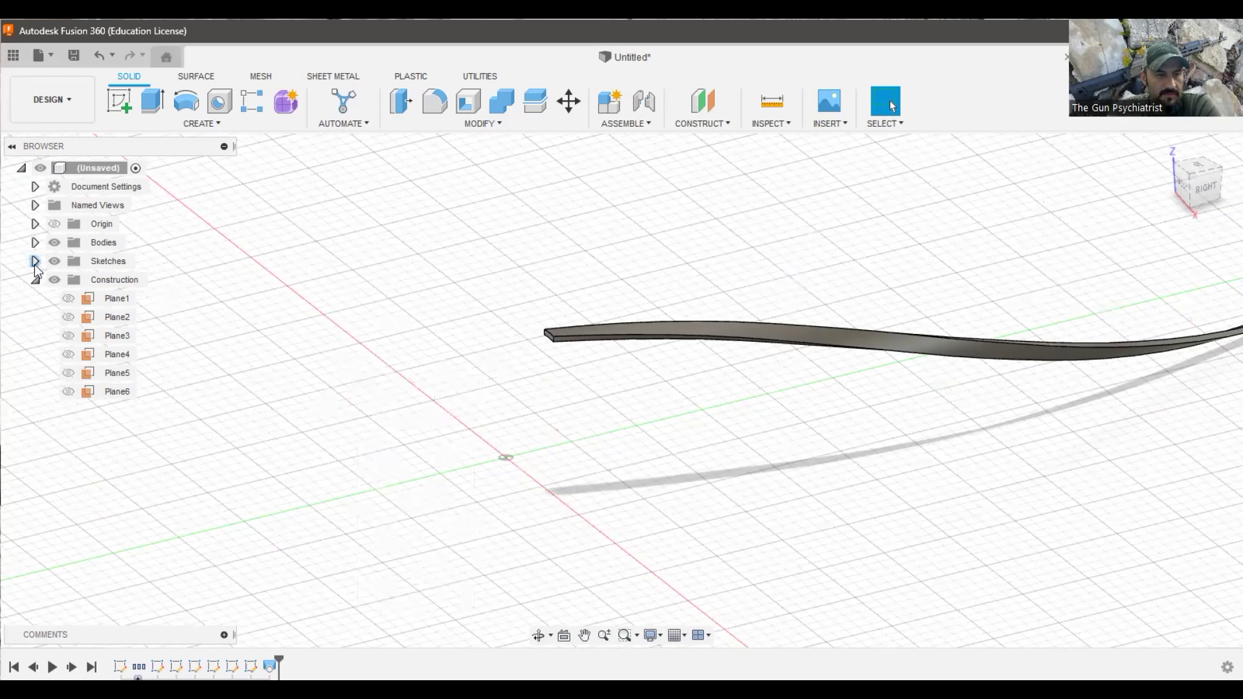
left_click(35, 262)
left_click(36, 409)
left_click(69, 391)
left_click(69, 372)
left_click(68, 355)
left_click(68, 335)
left_click(68, 317)
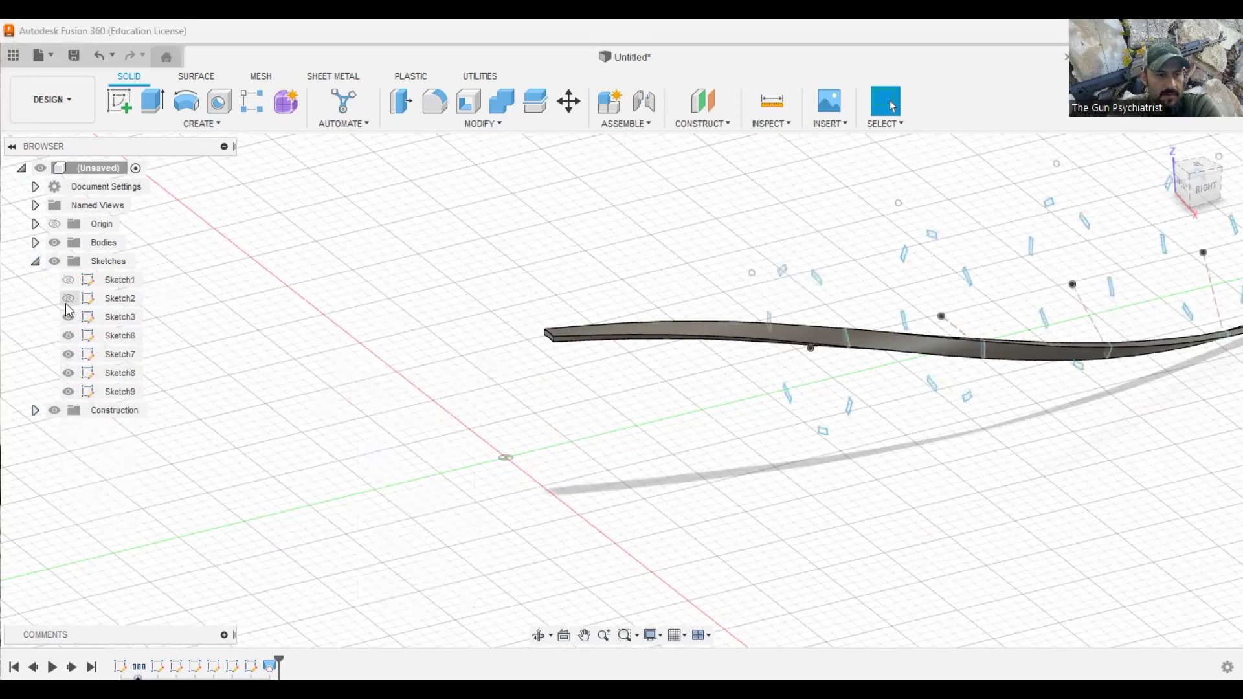
left_click(68, 298)
left_click(68, 281)
Start a second Loft, pick segments from the original ring and the first rotated ring, and remove the last picked profile.
left_click_drag(1195, 190, 1217, 190)
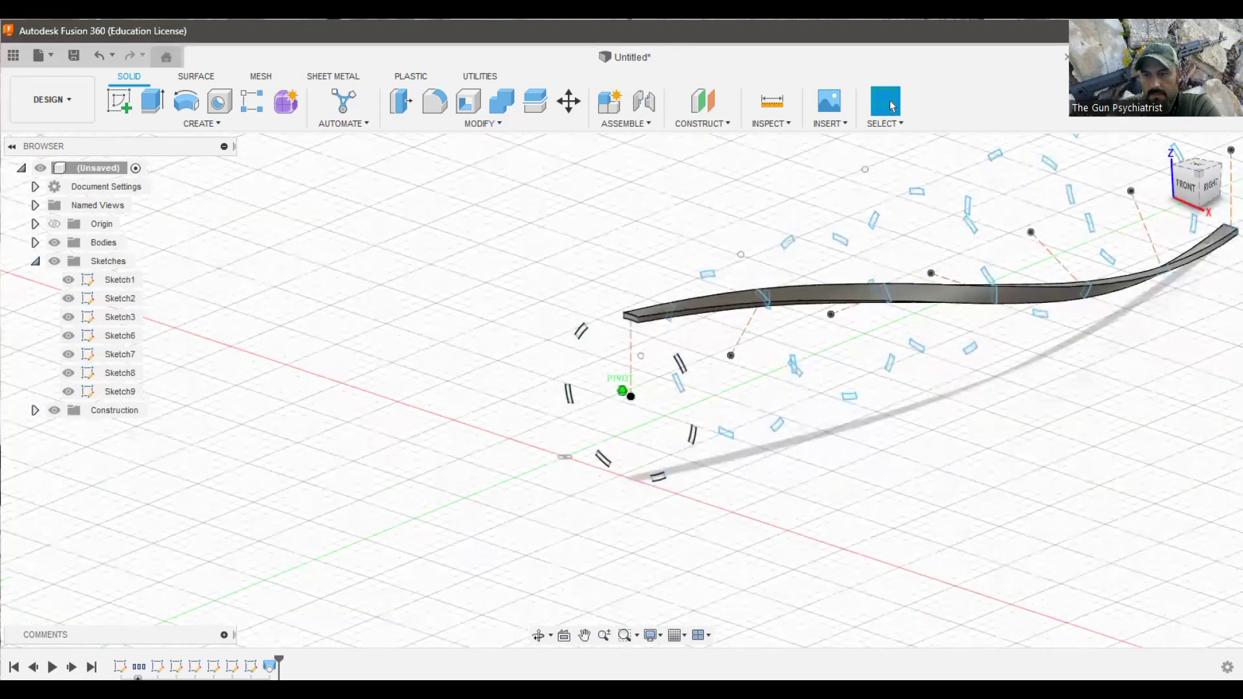
left_click(200, 123)
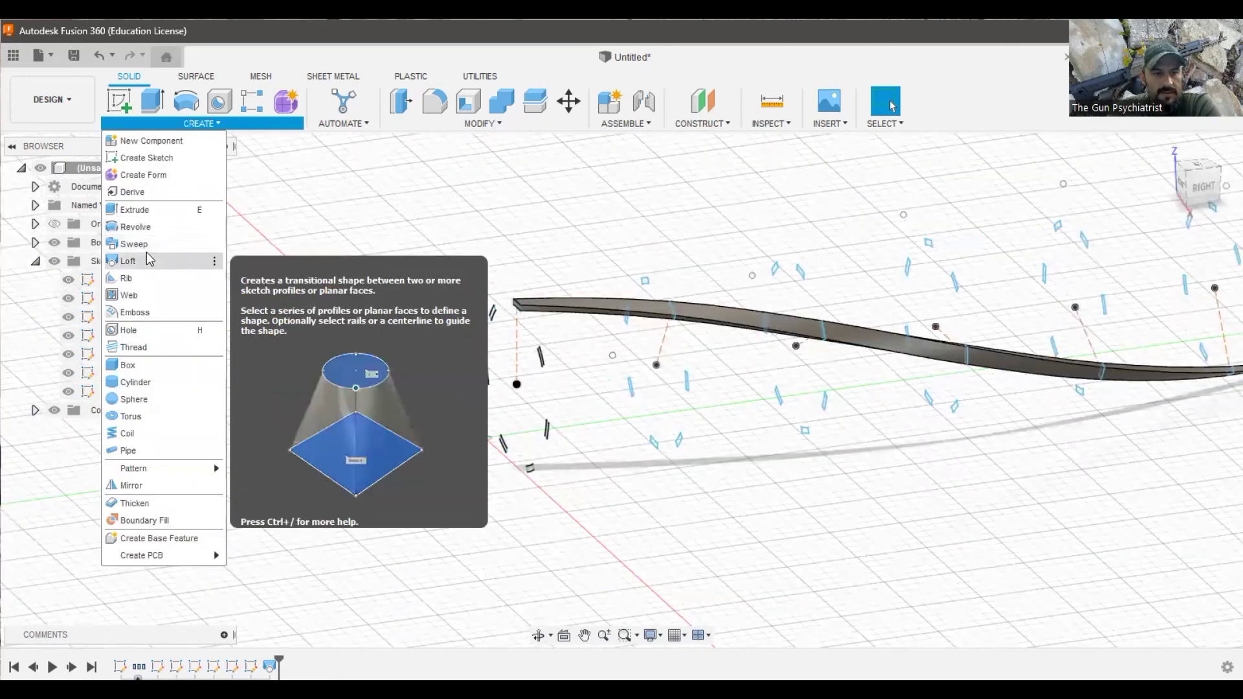
left_click(147, 257)
scroll(520, 356, "up", 4)
middle_click_drag(453, 328, 228, 246)
left_click(325, 256)
left_click(338, 403)
left_click(611, 308)
scroll(521, 274, "down", 2)
left_click(574, 384)
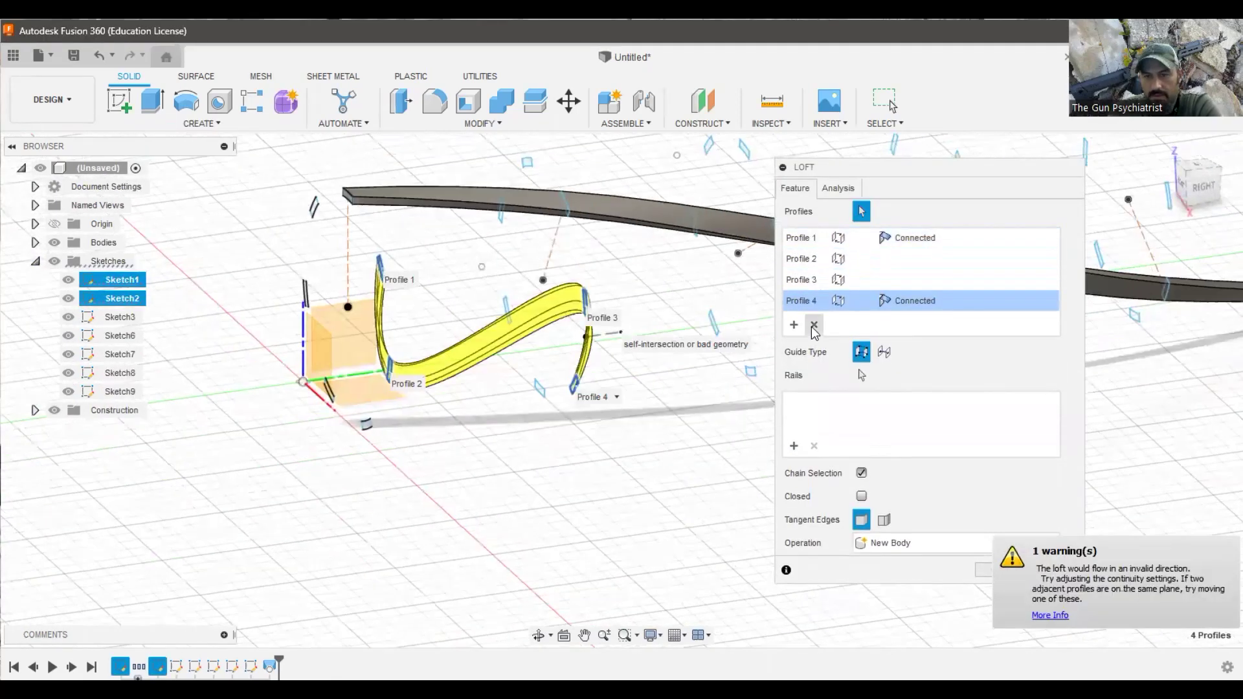
left_click(813, 327)
Pick the second strip's matching segments through to the farthest ring and complete the seven-profile loft as a new body.
left_click(388, 369)
middle_click_drag(644, 324, 363, 347)
left_click(363, 346)
left_click(363, 350)
left_click(319, 335)
left_click(433, 324)
left_click(643, 295)
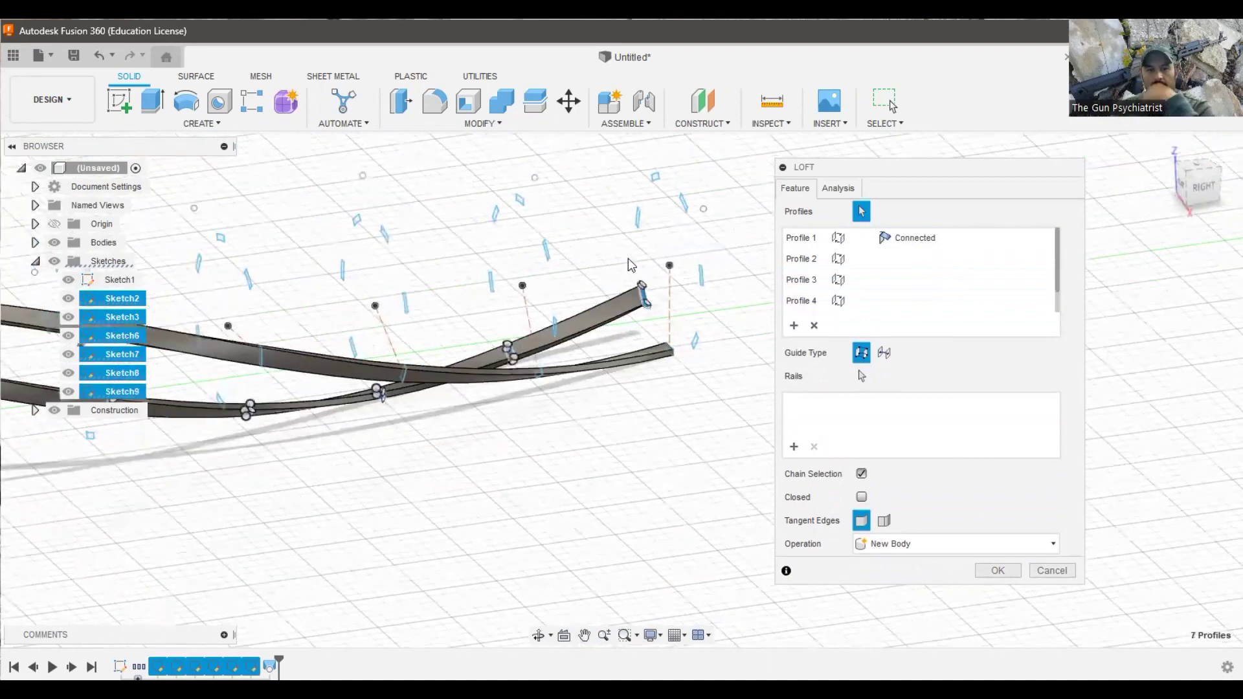
key("Return")
Continue lofting the remaining strips, picking each strip's starting segment in the original ring and its counterparts on the successive rotated rings.
left_click(201, 123)
left_click(147, 258)
scroll(194, 360, "up", 3)
left_click(222, 350)
left_click(516, 371)
left_click(499, 371)
left_click(492, 323)
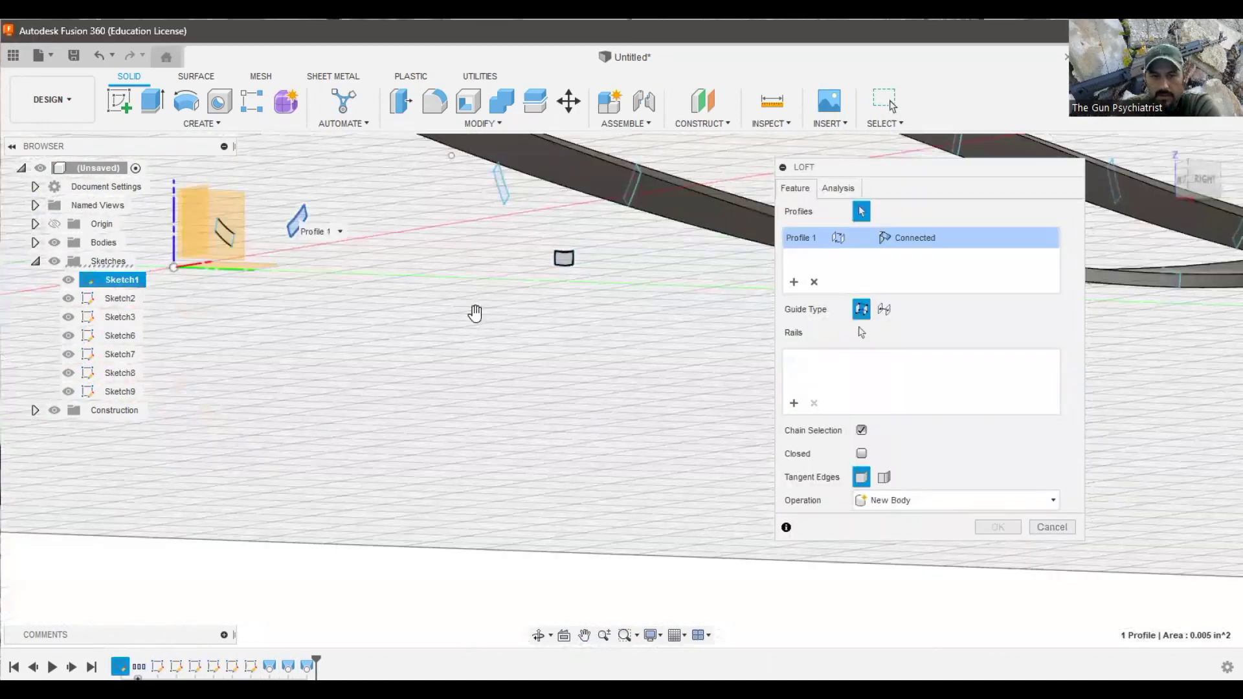
left_click(613, 333)
mouse_move(475, 314)
middle_mouse_down()
mouse_move(613, 333)
mouse_move(686, 381)
middle_mouse_up()
left_click(710, 406)
left_click(457, 238)
mouse_move(457, 238)
middle_mouse_down()
mouse_move(550, 453)
mouse_move(514, 431)
middle_mouse_up()
left_click(416, 262)
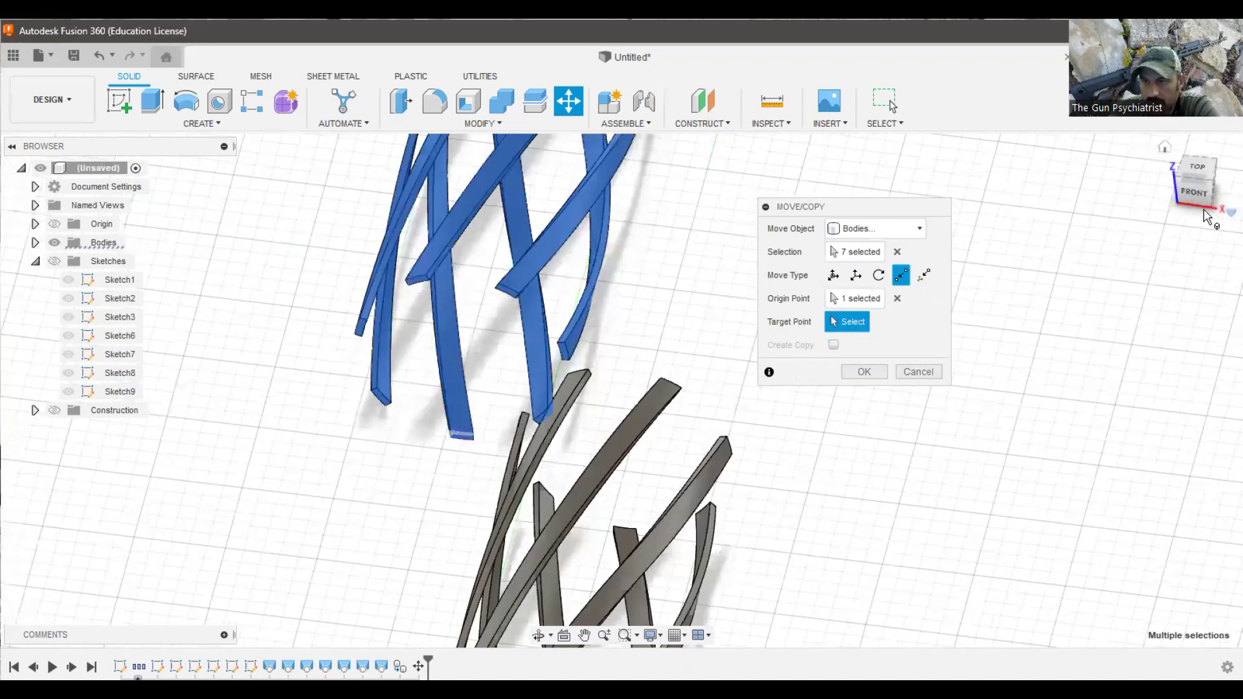
Move the seven selected strip bodies point to point, using the end edge of an unselected strip as the target point.
left_click_drag(1205, 211, 1126, 210)
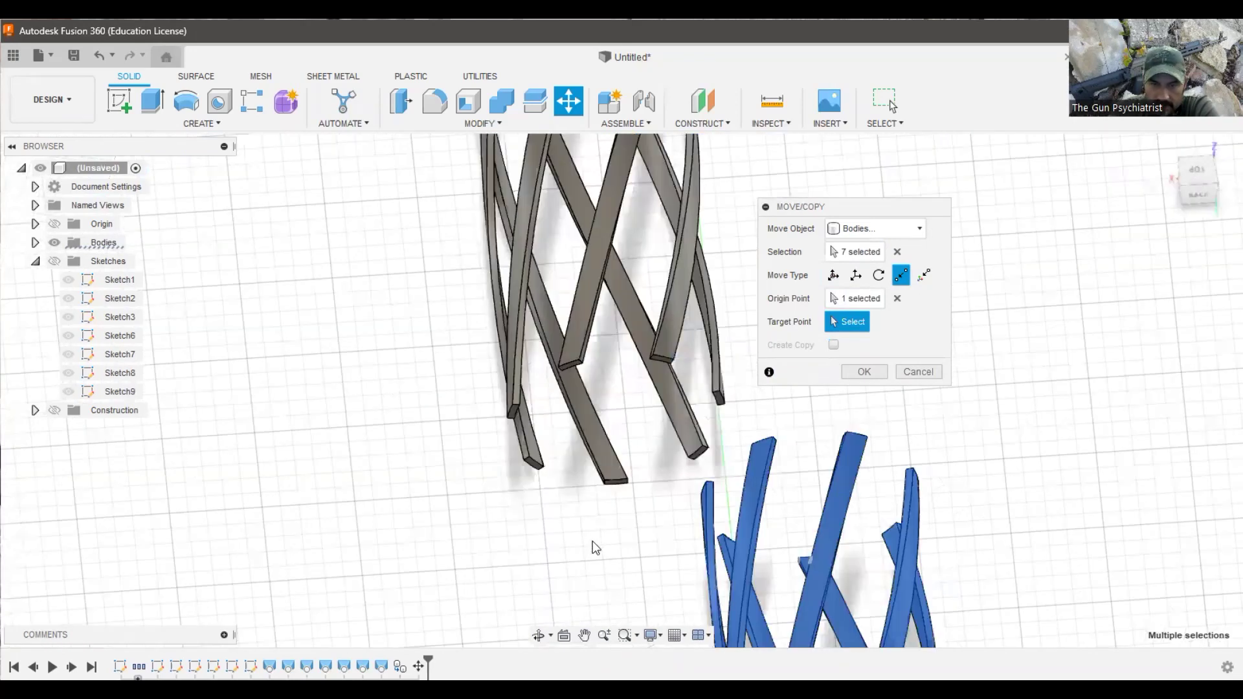
scroll(616, 499, "up", 2)
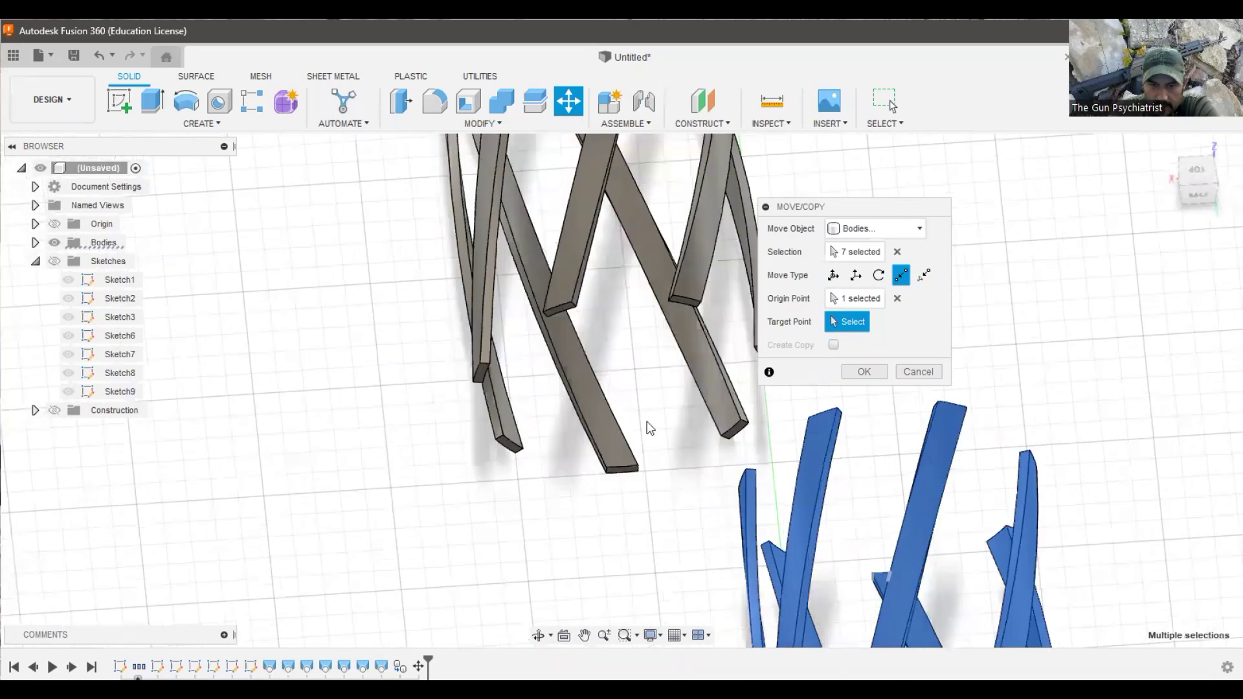
scroll(638, 440, "up", 3)
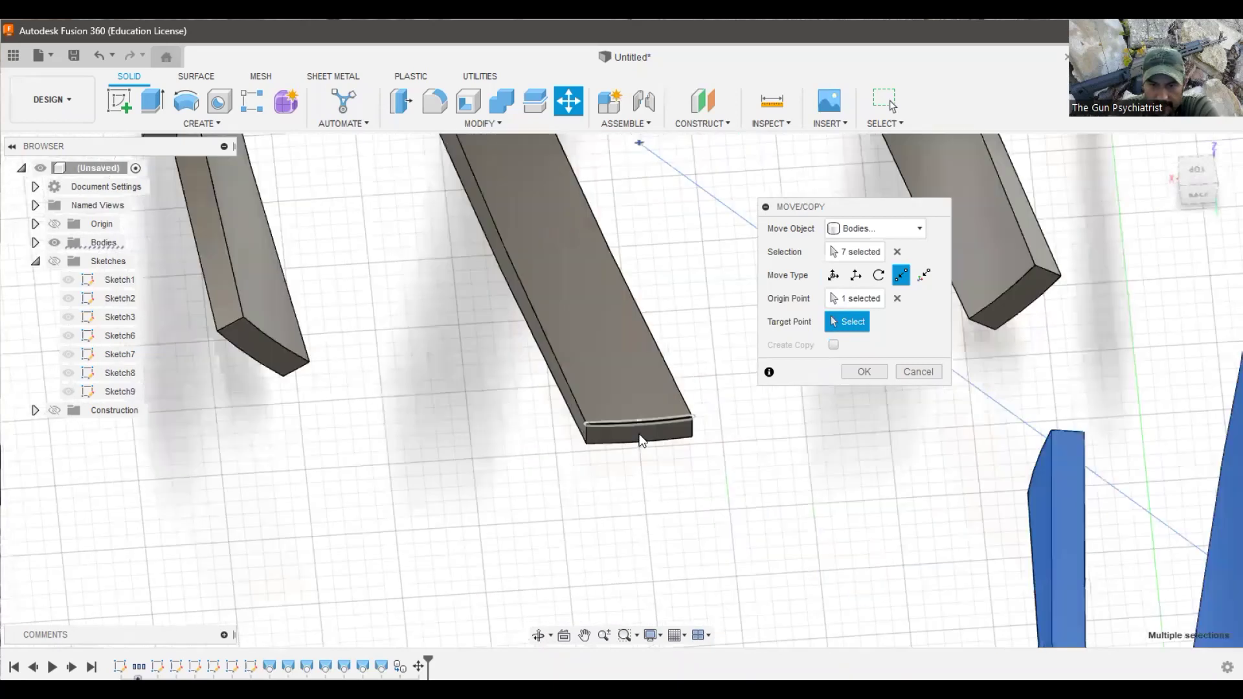
left_click(639, 440)
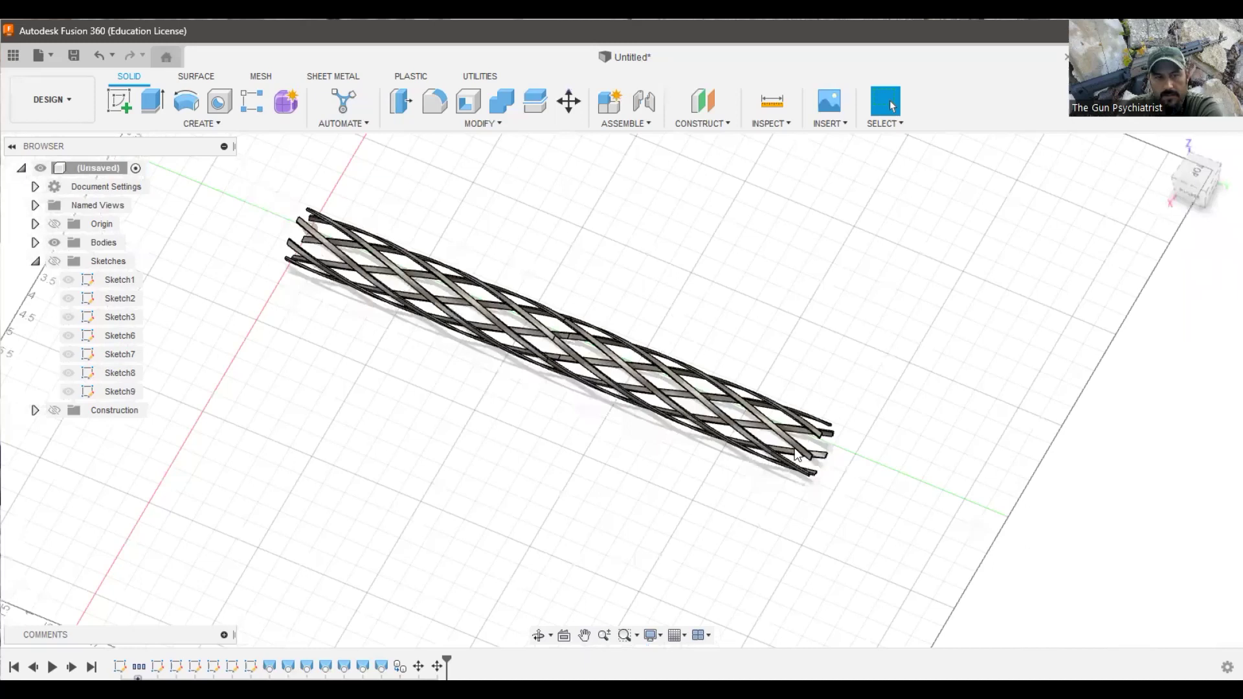
Copy all 14 strip bodies, offset the copies 14.00 in along Y and align them end to end with the originals.
left_click_drag(266, 185, 940, 537)
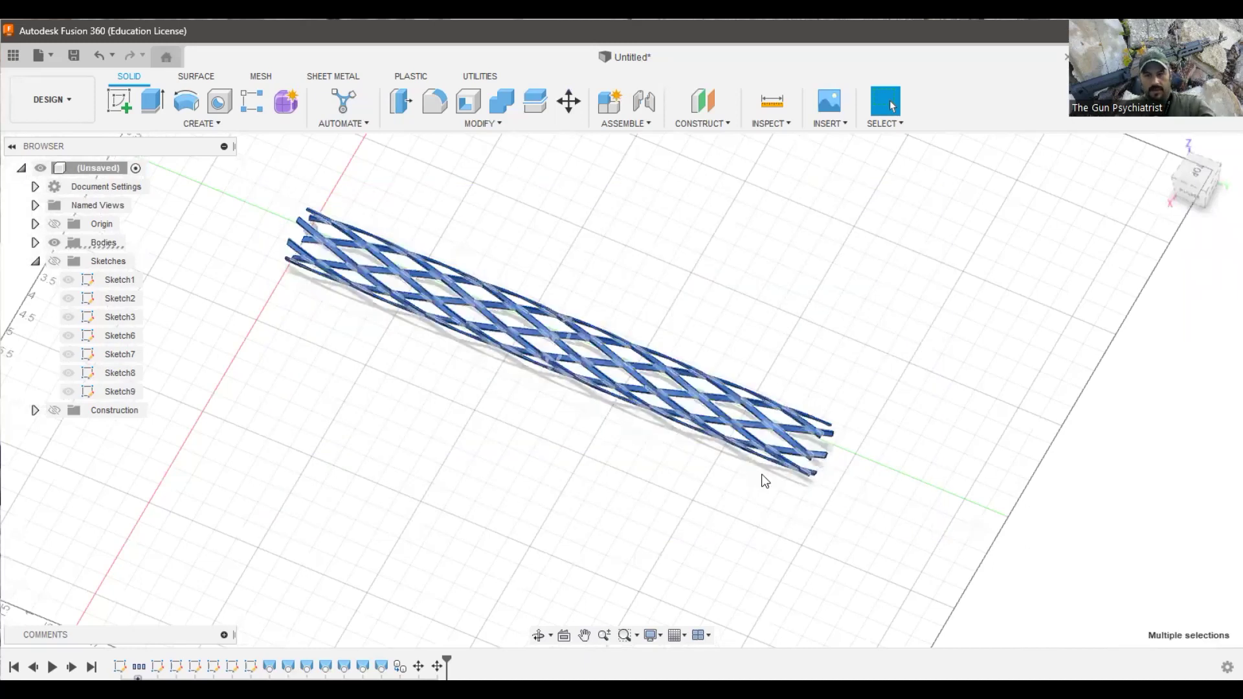
left_click(519, 251)
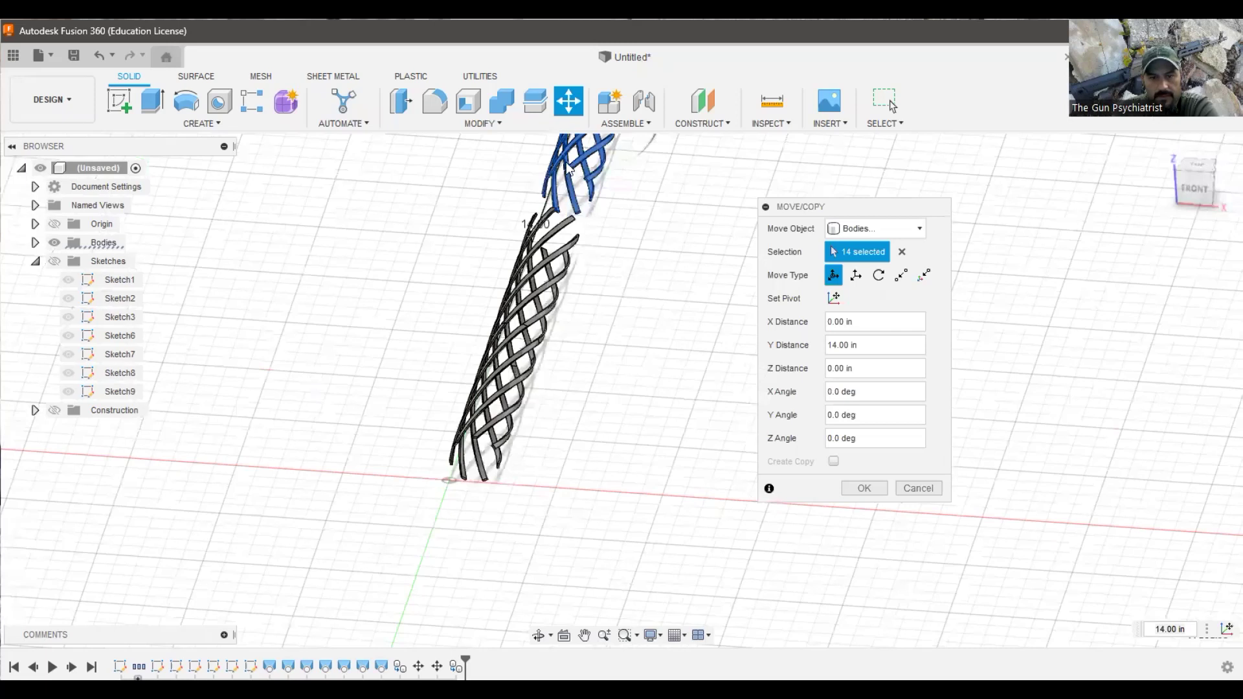
scroll(567, 167, "up", 4)
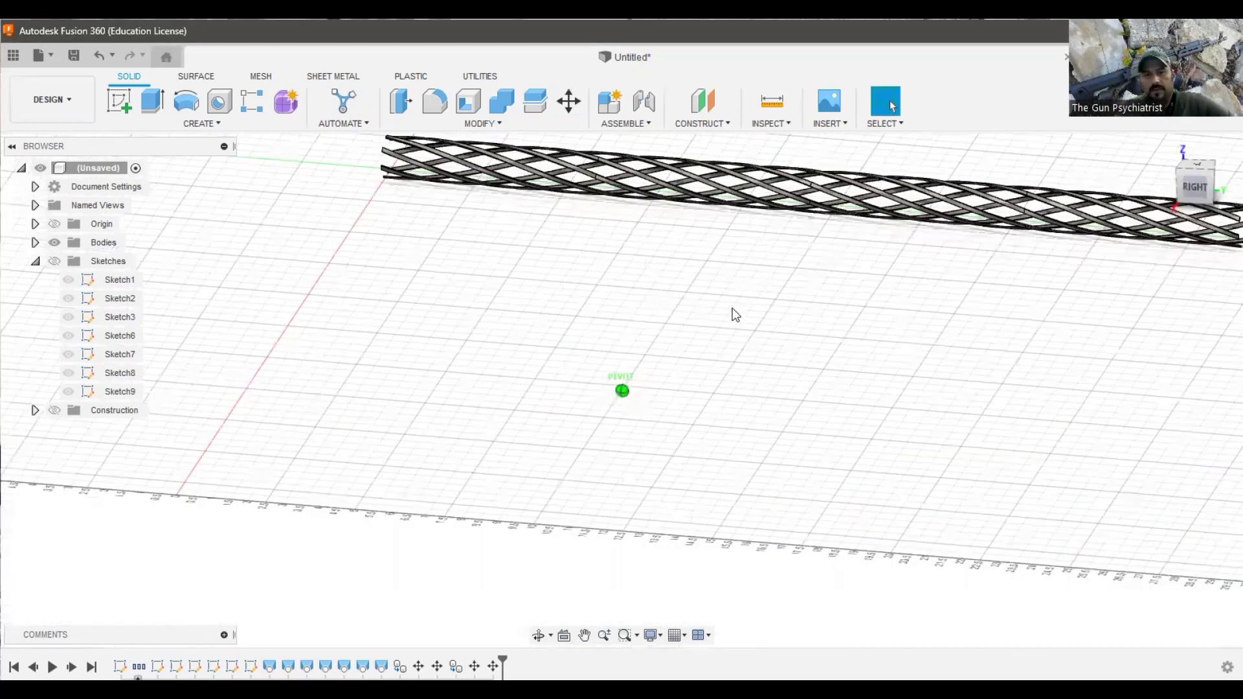
Copy all 28 strip bodies of the extended tube and offset the copies 28.00 in along Y.
scroll(518, 230, "up", 2)
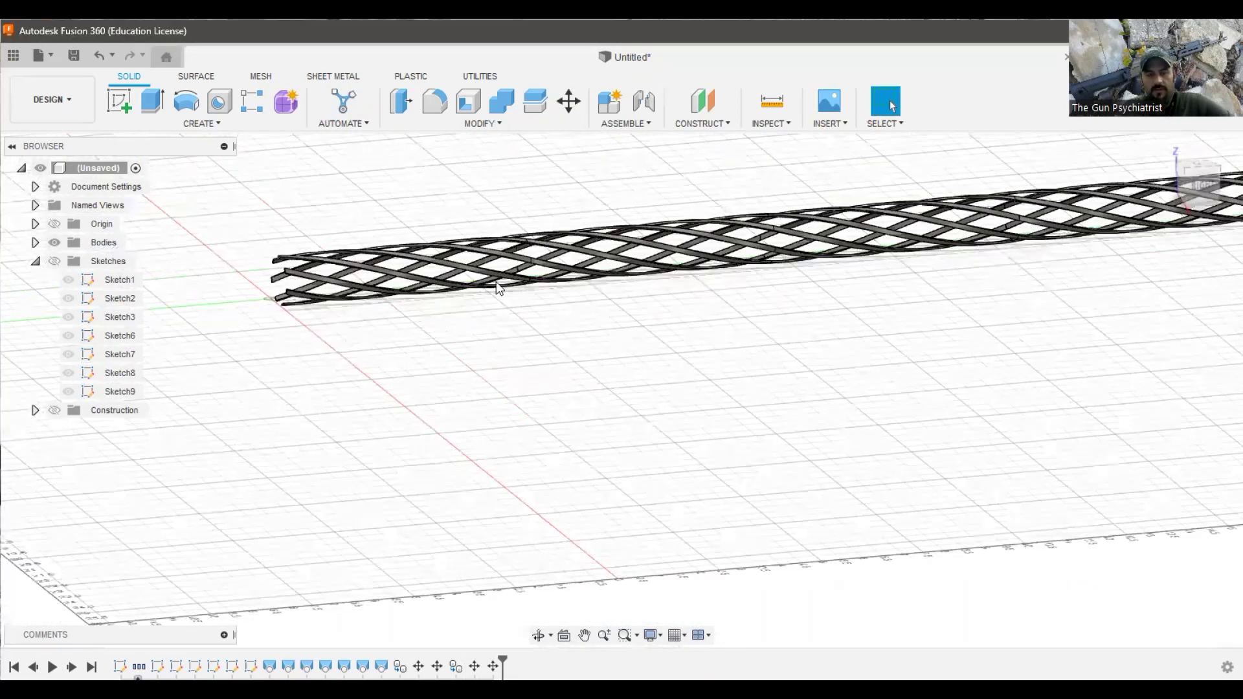
scroll(453, 285, "up", 1)
scroll(272, 304, "down", 3)
left_click_drag(1008, 377, 256, 306)
left_click_drag(290, 228, 979, 456)
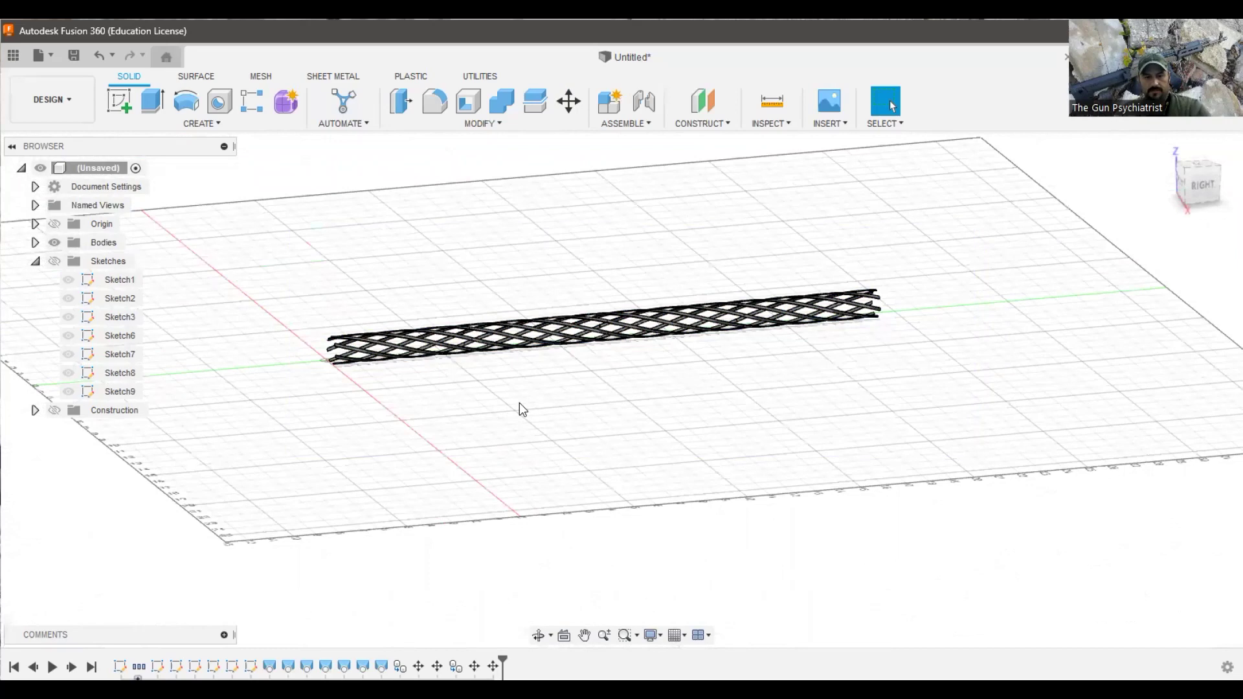
key("m")
left_click_drag(370, 352, 1017, 300)
scroll(472, 324, "down", 2)
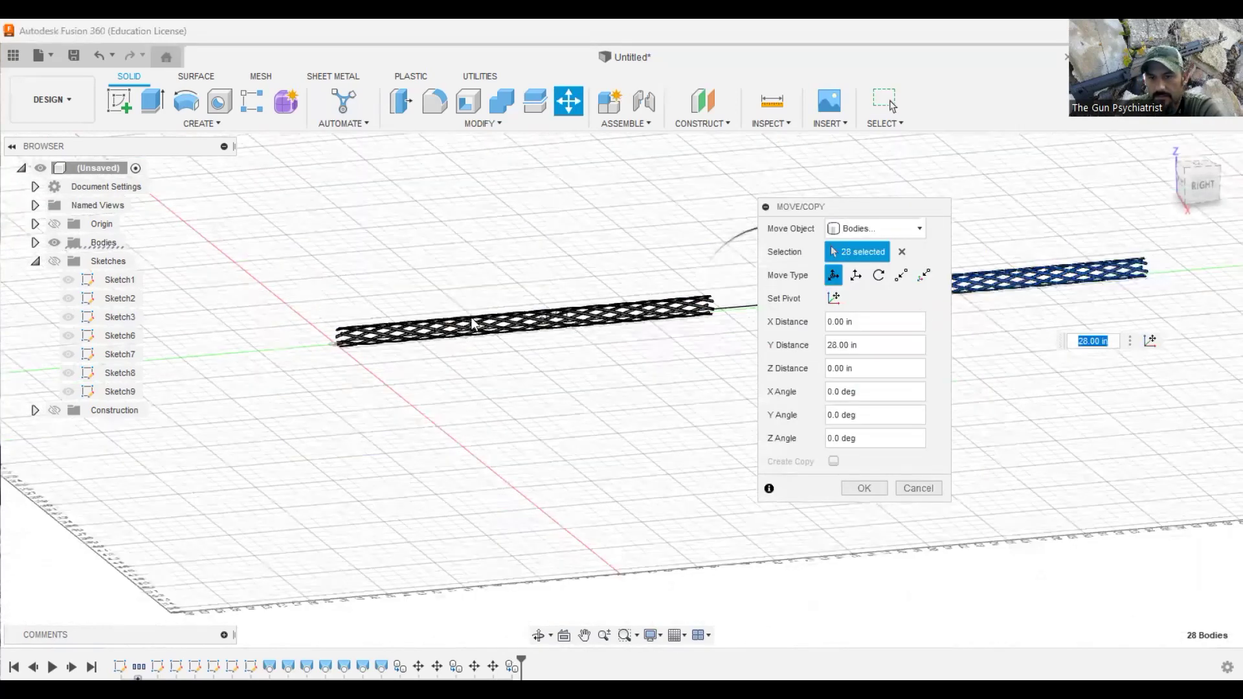
Set up a point-to-point move of the 28 copied bodies, using a strip's end edge on the copied tube as the origin point.
scroll(671, 306, "up", 3)
scroll(718, 275, "up", 4)
middle_click_drag(718, 275, 1152, 303, "shift")
scroll(397, 433, "down", 3)
left_click(901, 275)
scroll(503, 376, "up", 5)
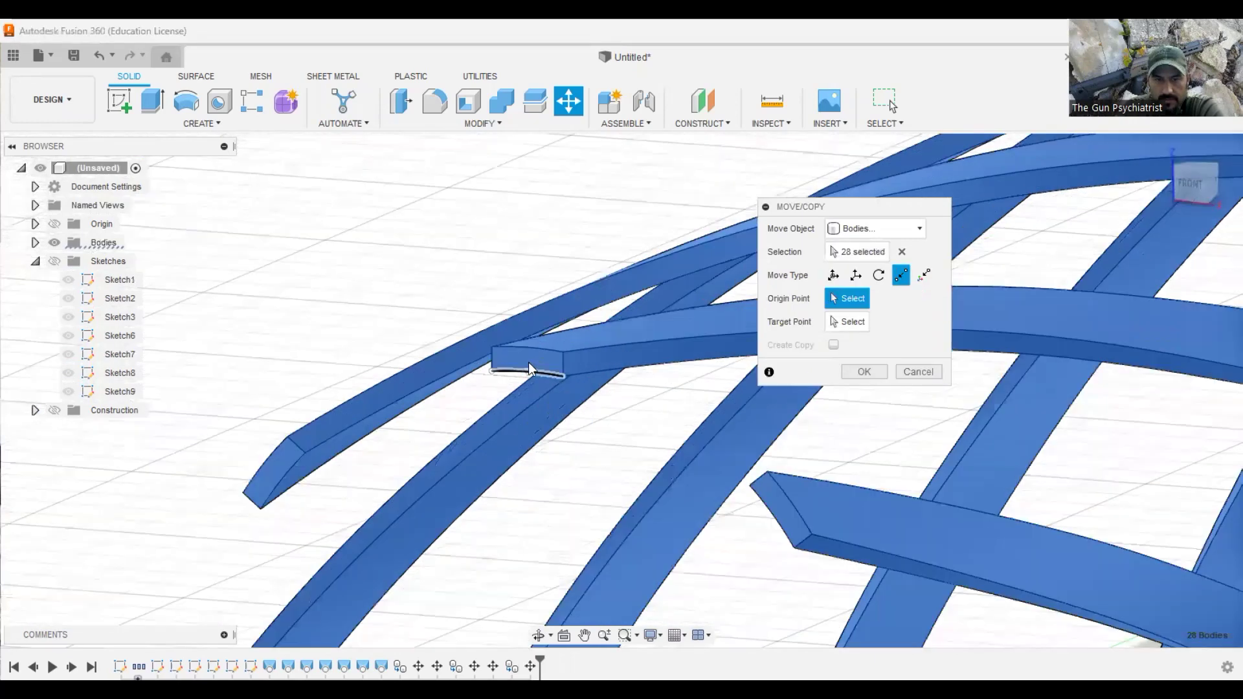
left_click(531, 365)
Pick the matching strip end edge on the original tube as the target point and complete the move.
scroll(487, 279, "down", 3)
left_click_drag(1199, 182, 154, 376)
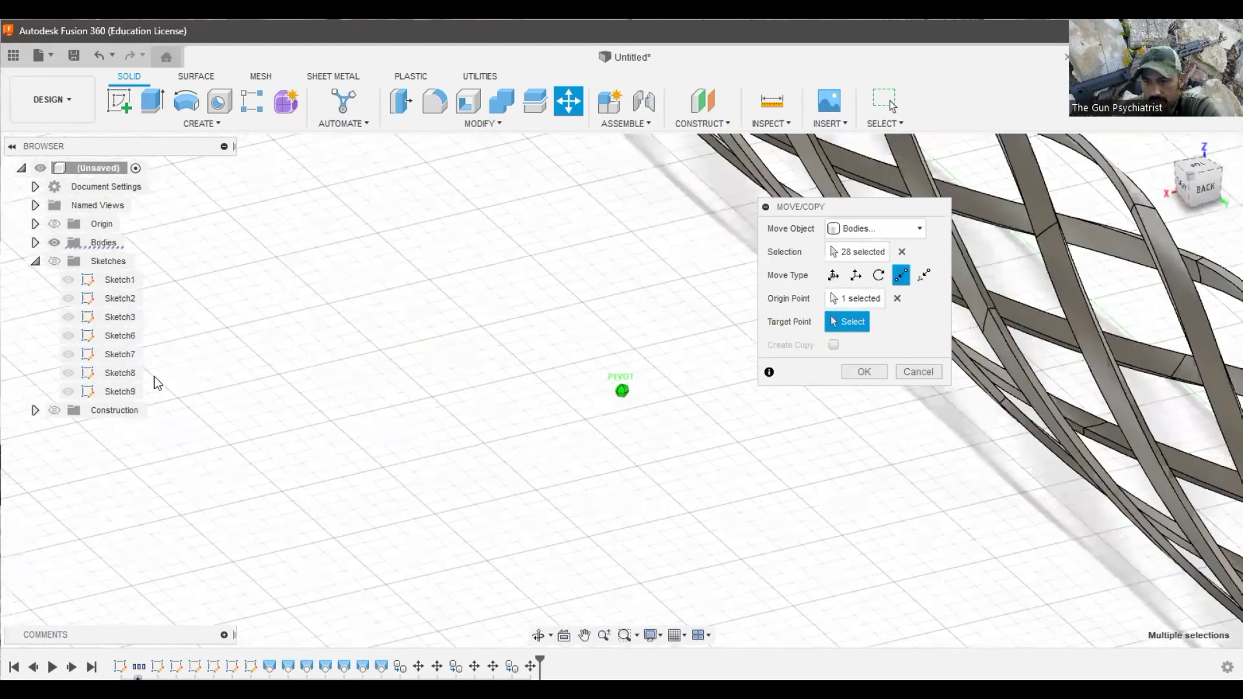
scroll(154, 376, "down", 3)
scroll(861, 557, "up", 6)
left_click(686, 394)
scroll(519, 269, "down", 4)
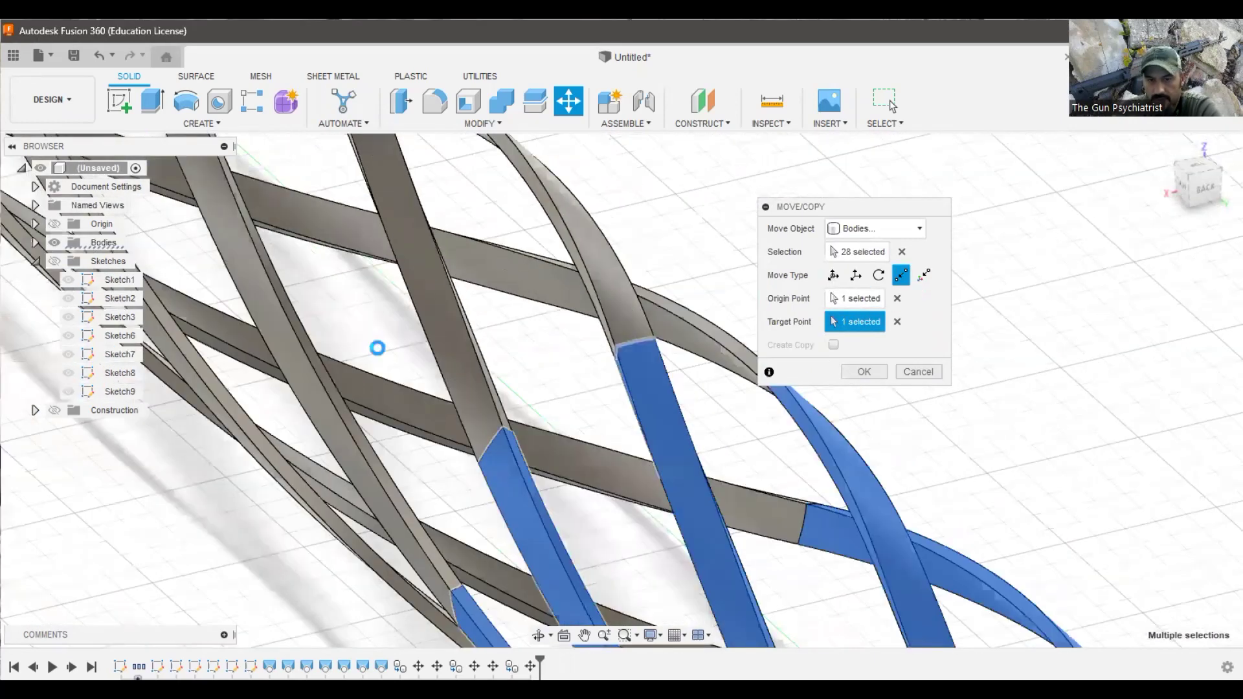
key("Return")
Select all 56 strip bodies of the full-length tube and combine them with the Join operation.
scroll(451, 337, "down", 5)
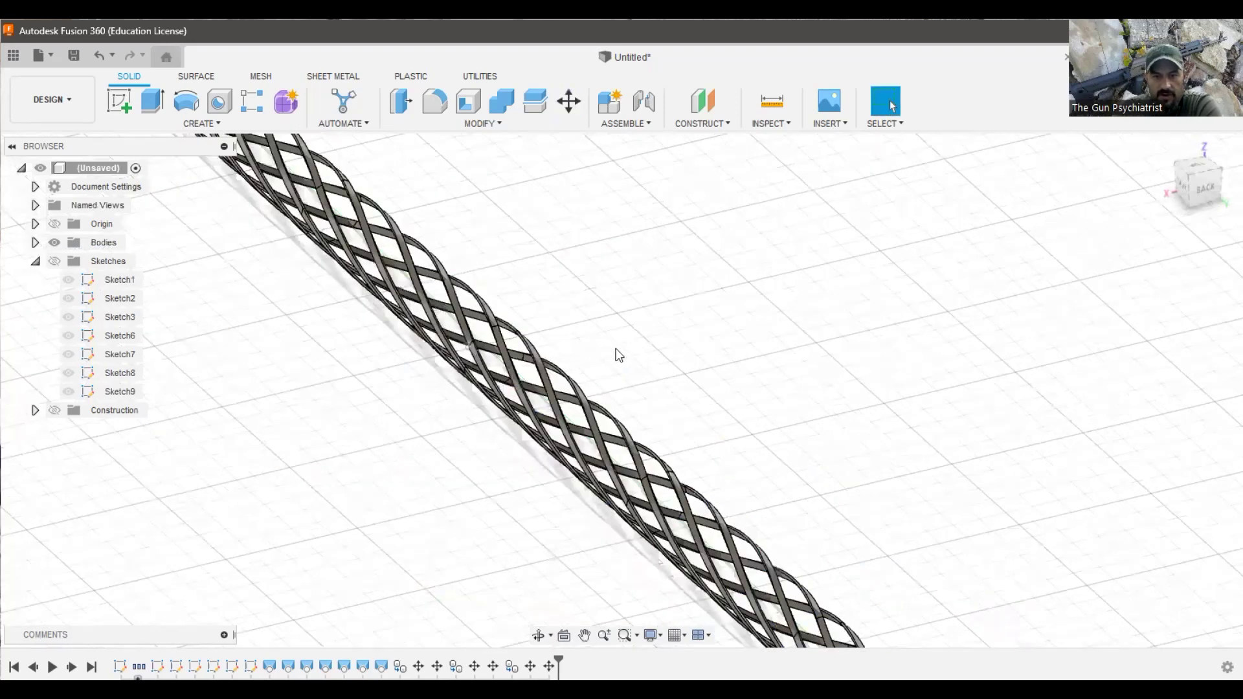
scroll(680, 492, "down", 2)
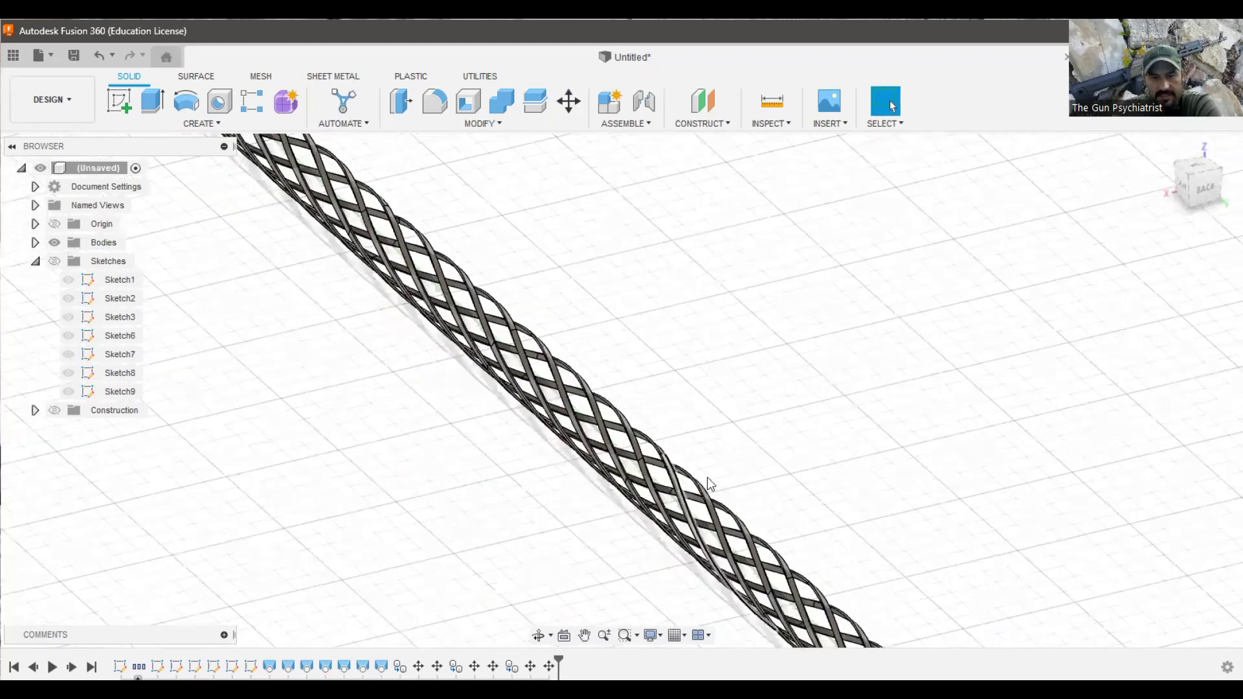
scroll(710, 482, "down", 3)
left_click_drag(1222, 180, 1242, 182)
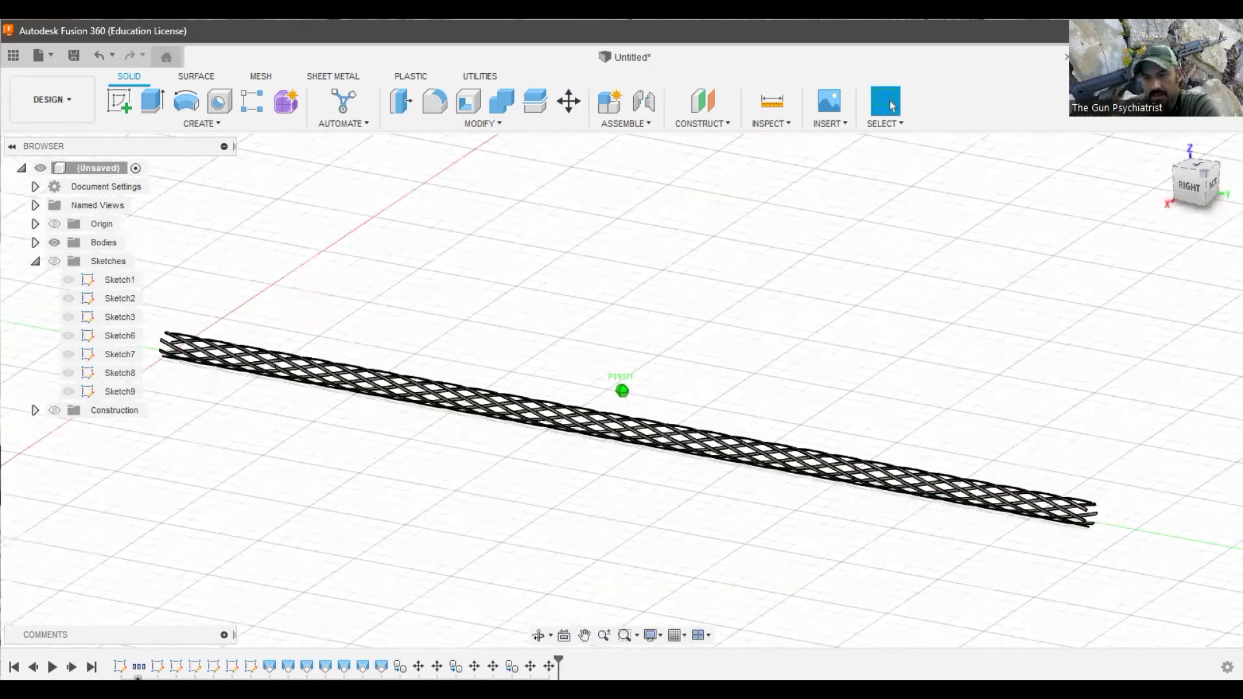
scroll(713, 497, "down", 2)
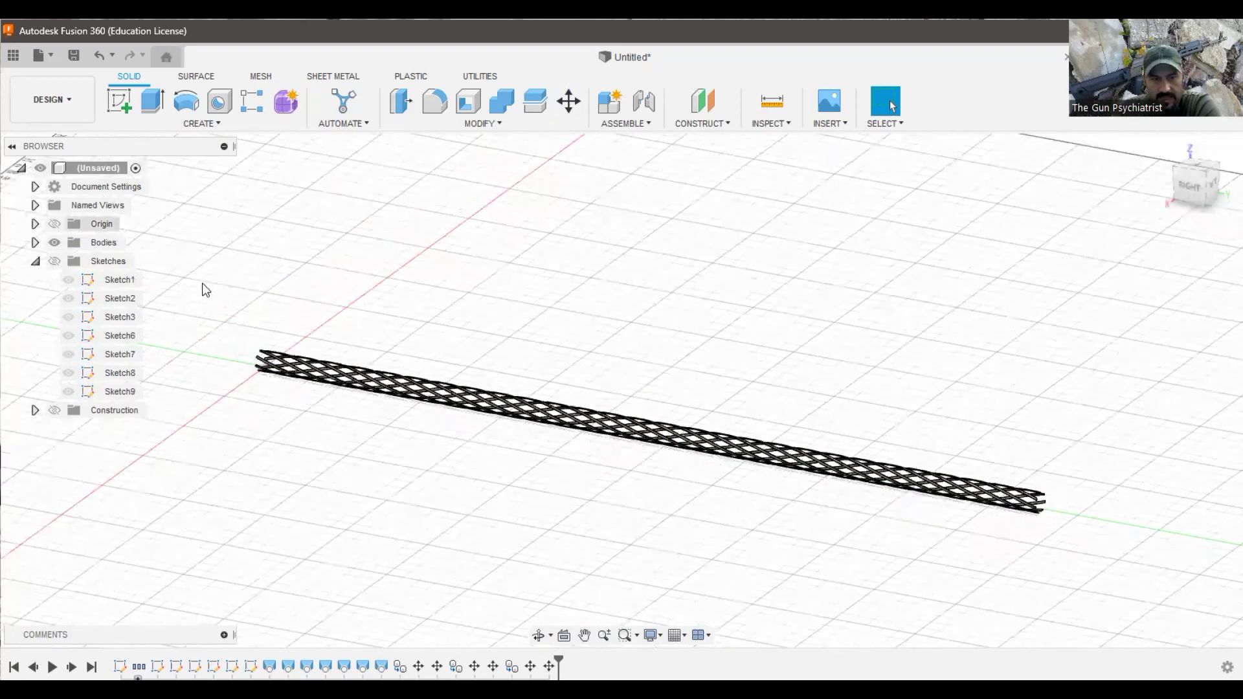
left_click_drag(1092, 600, 291, 215)
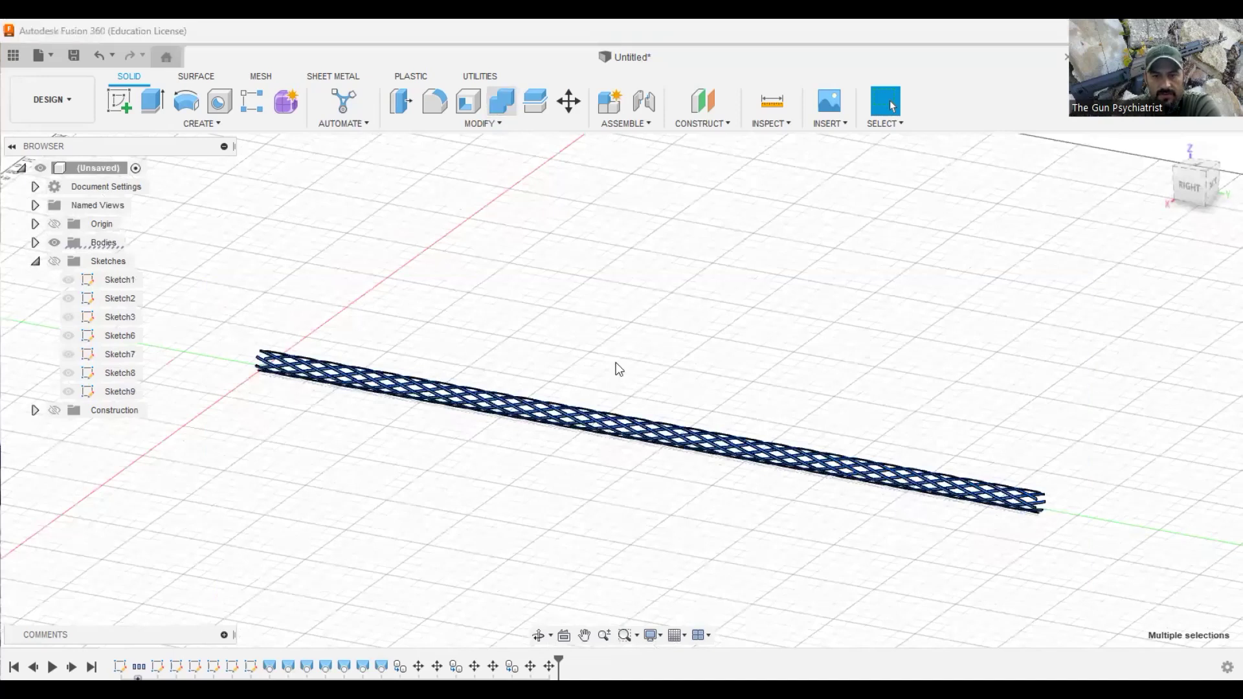
key("Return")
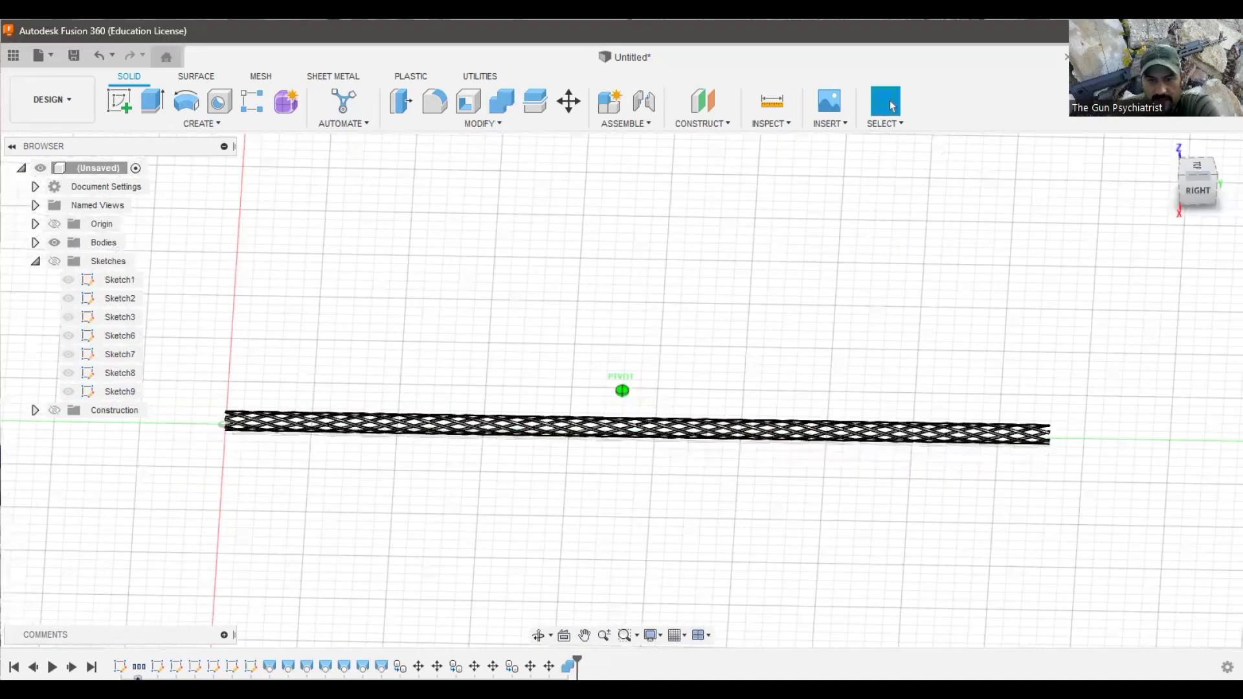
middle_click_drag(622, 390, 769, 389, "shift")
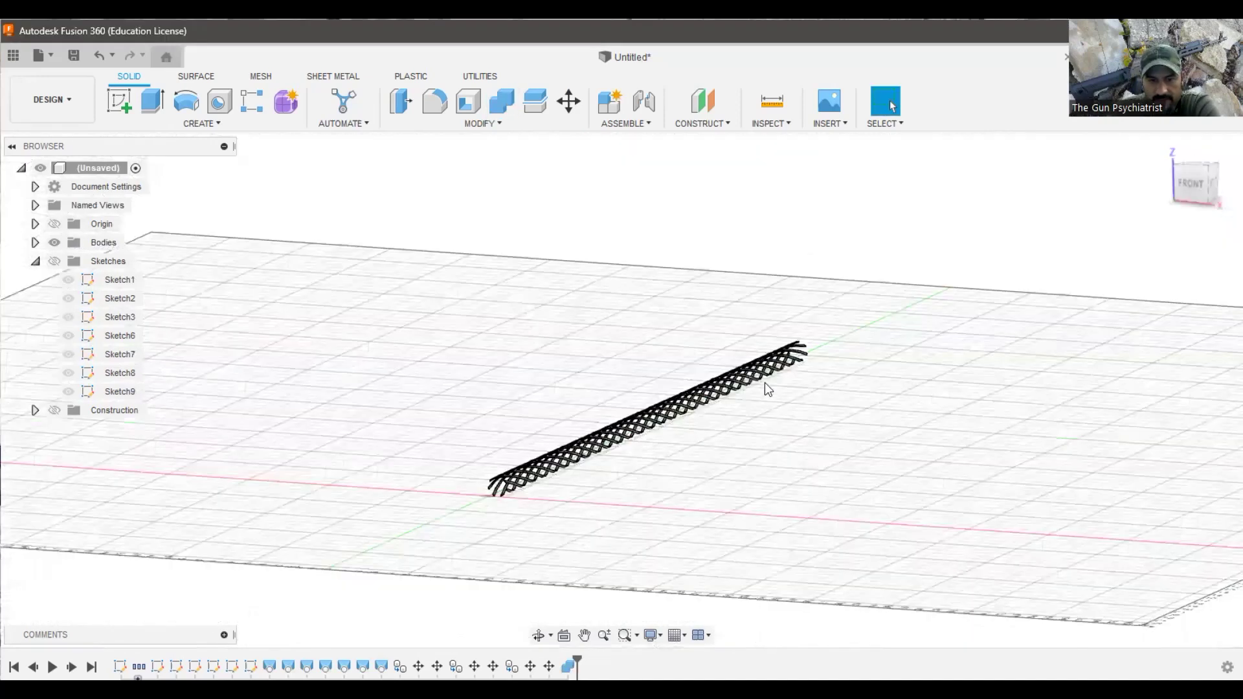
scroll(500, 485, "up", 3)
scroll(531, 531, "up", 3)
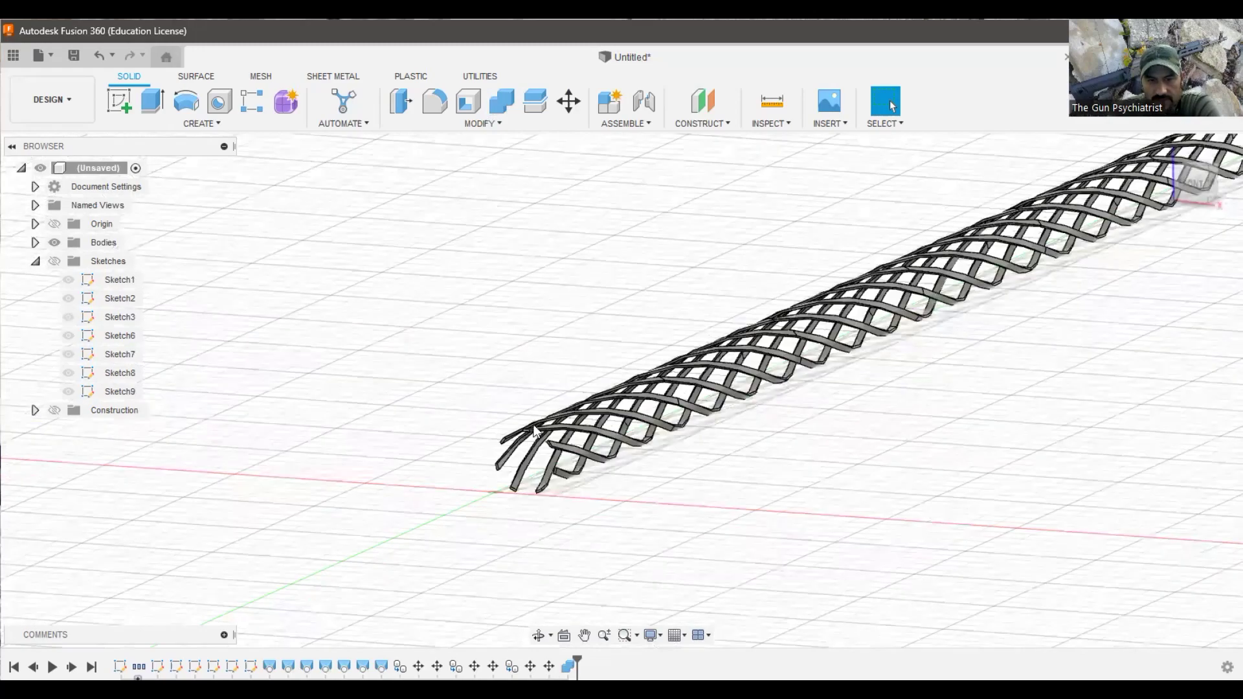